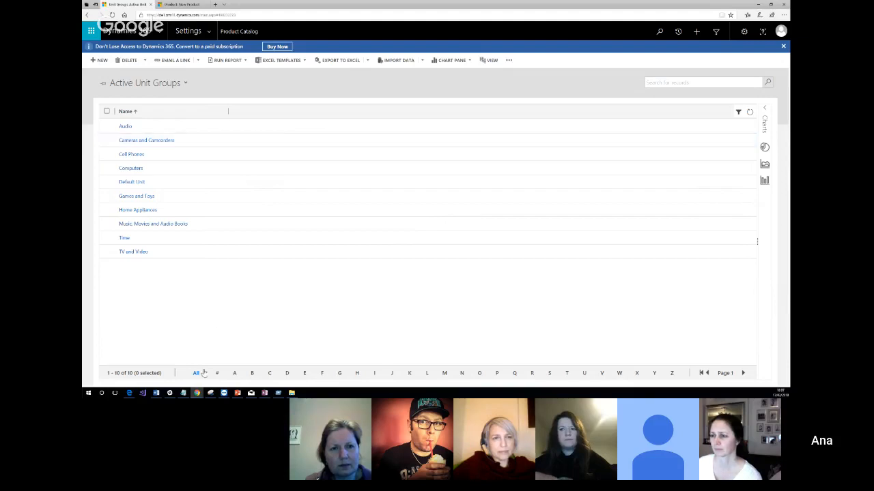
{"action": "mouse_move", "coordinate": [196, 393]}
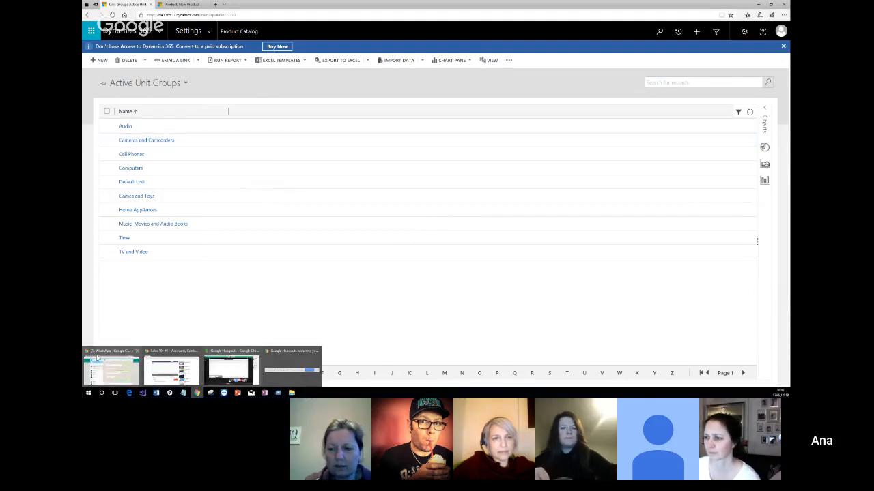
{"action": "mouse_move", "coordinate": [97, 356]}
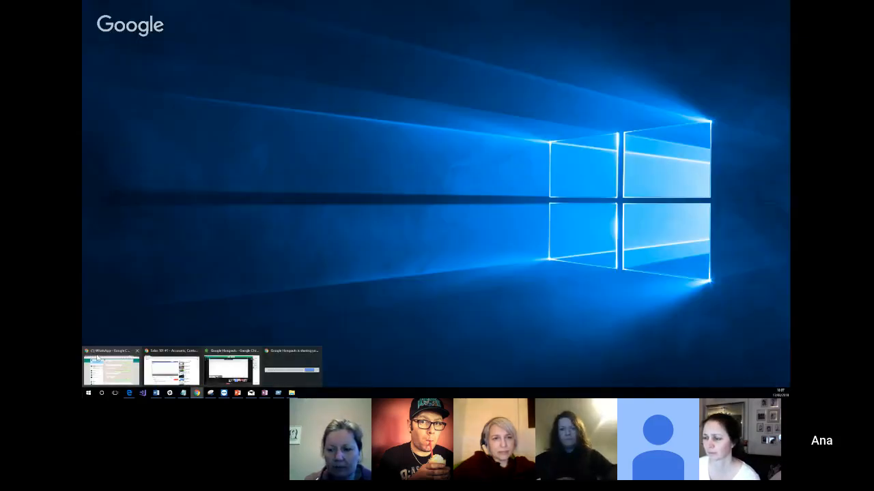
{"action": "left_click", "coordinate": [171, 367]}
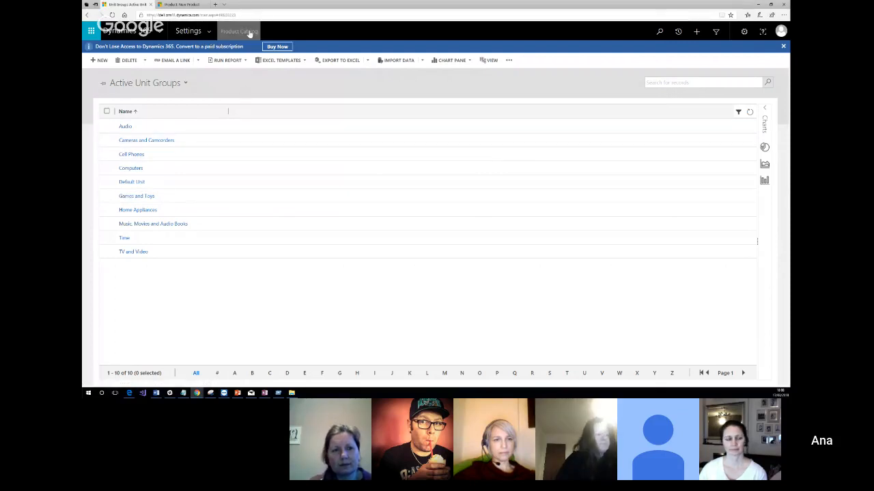
Go to the opportunities in the Sales area and open the "Flowers for event in May" opportunity.
{"action": "left_click", "coordinate": [163, 35]}
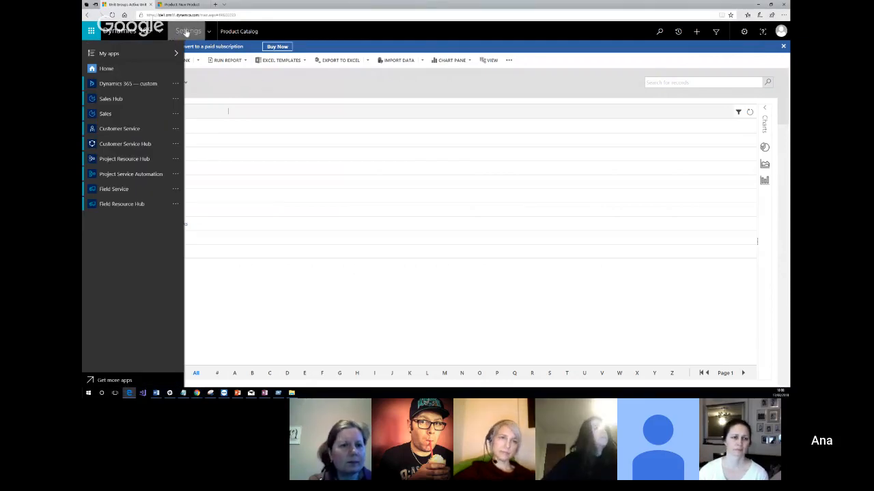
{"action": "left_click", "coordinate": [187, 32]}
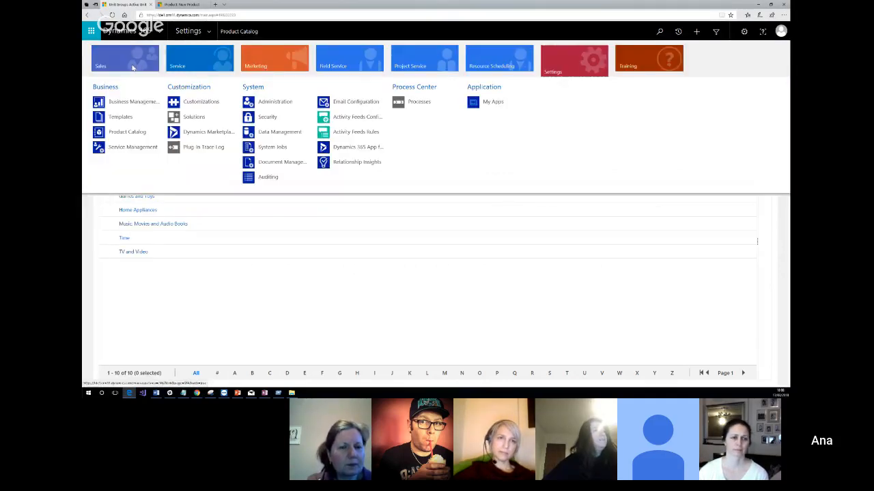
{"action": "left_click", "coordinate": [133, 68]}
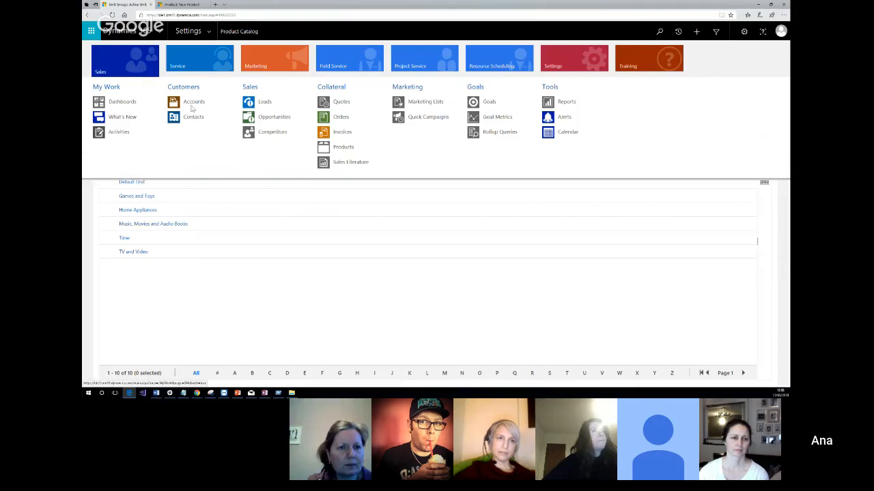
{"action": "left_click", "coordinate": [287, 118]}
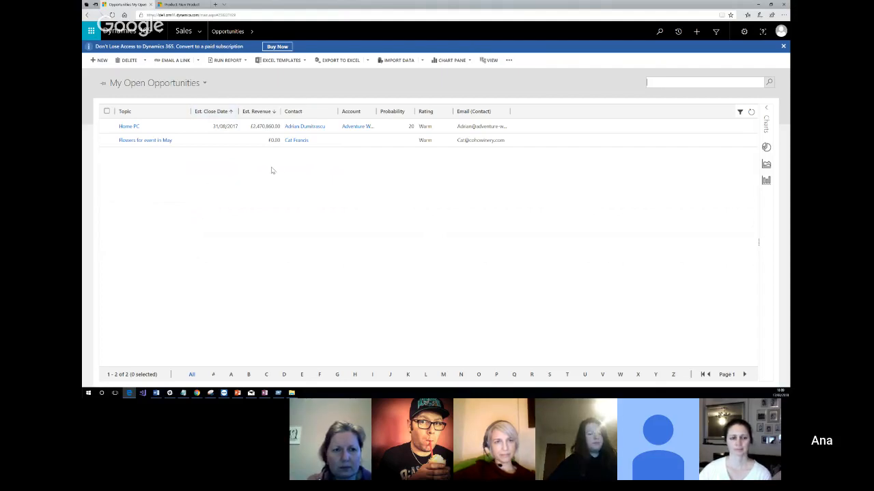
{"action": "left_click", "coordinate": [130, 142]}
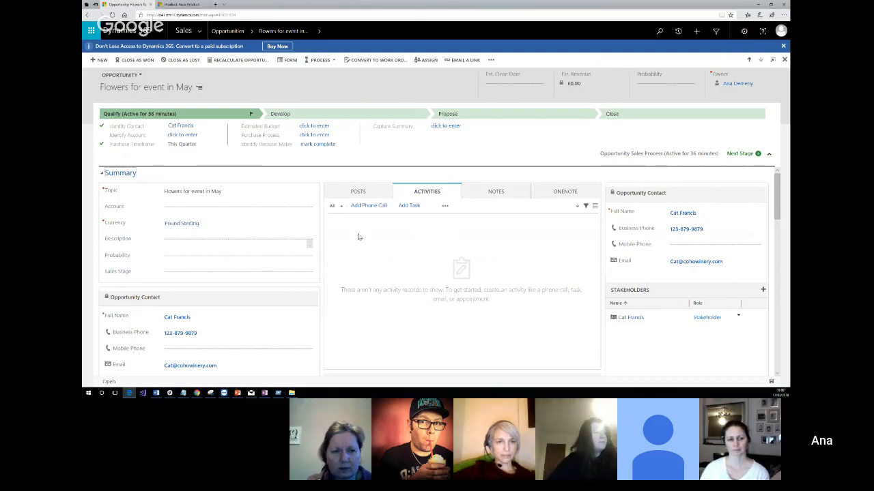
Switch Revenue in the opportunity's Product Line Items to User Provided, and back to System Calculated.
{"action": "scroll", "coordinate": [382, 257], "scroll_direction": "down", "scroll_amount": 1}
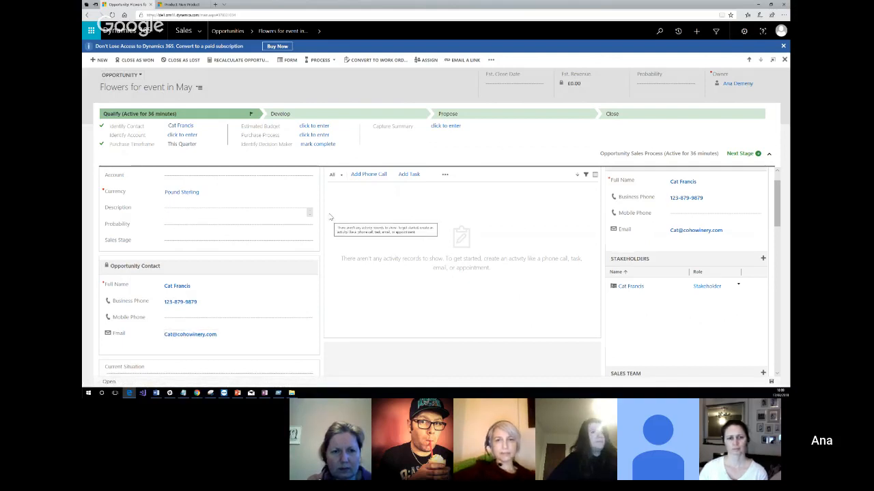
{"action": "scroll", "coordinate": [331, 189], "scroll_direction": "down", "scroll_amount": 5}
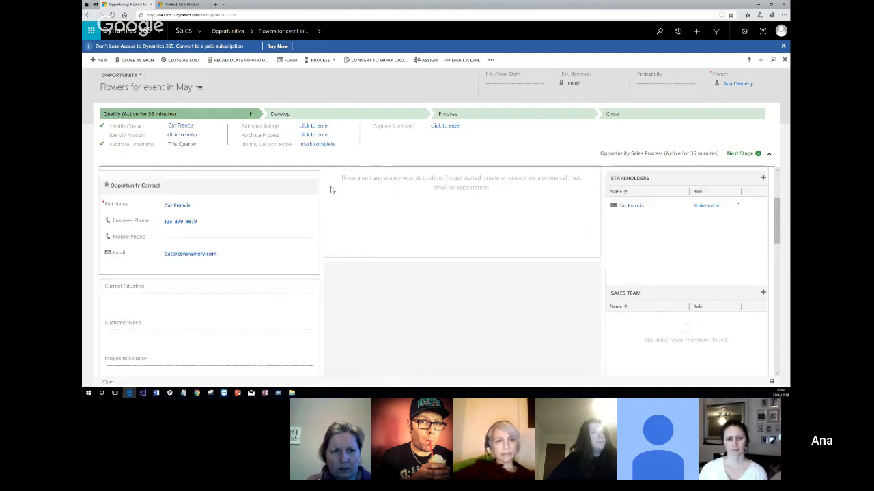
{"action": "scroll", "coordinate": [331, 190], "scroll_direction": "down", "scroll_amount": 3}
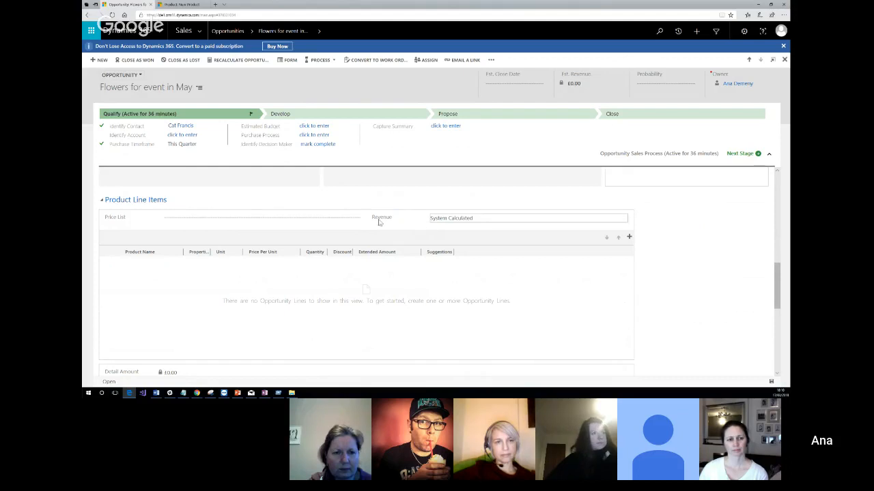
{"action": "mouse_move", "coordinate": [382, 221]}
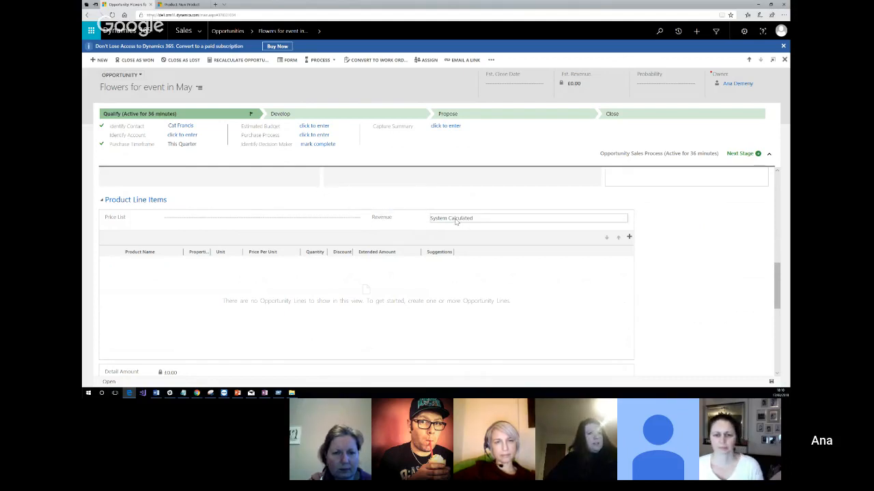
{"action": "left_click", "coordinate": [454, 219]}
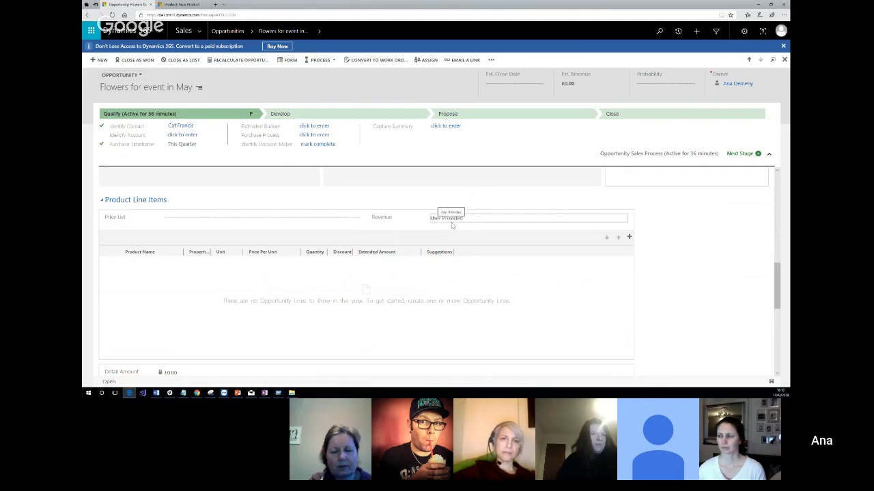
{"action": "left_click", "coordinate": [451, 220]}
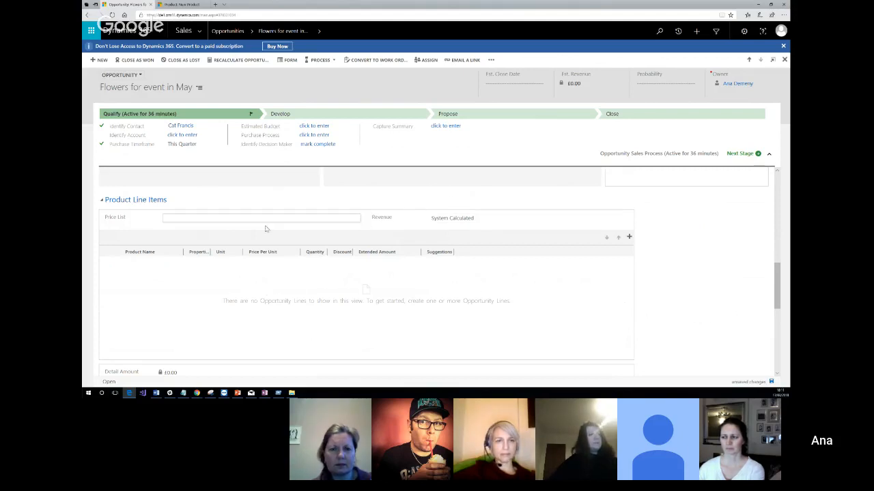
Return to the opportunities list and switch it to the All Opportunities view.
{"action": "left_click", "coordinate": [233, 32]}
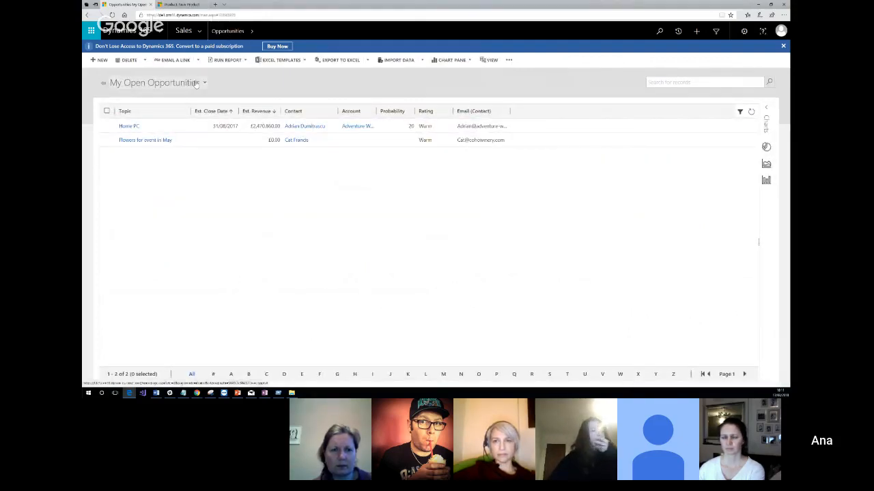
{"action": "left_click", "coordinate": [176, 83]}
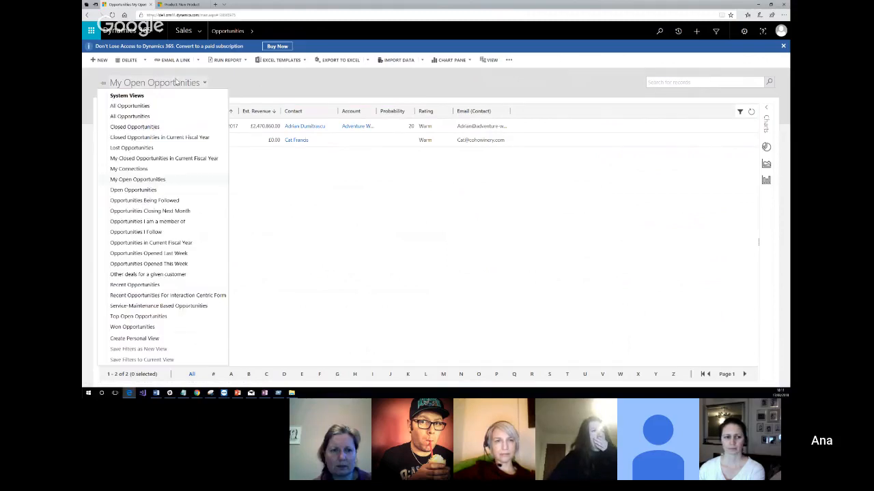
{"action": "left_click", "coordinate": [147, 116]}
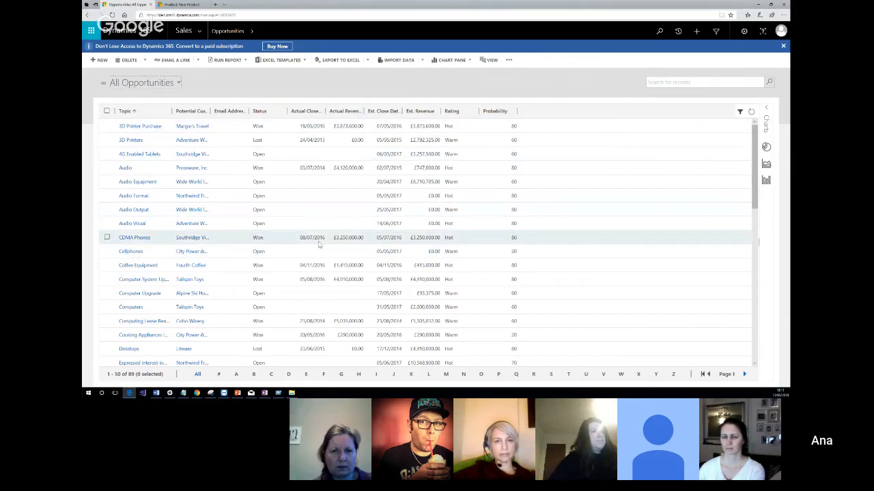
Open the Coffee Equipment opportunity and examine the price list and Revenue setting in its Product Line Items.
{"action": "left_click", "coordinate": [130, 265]}
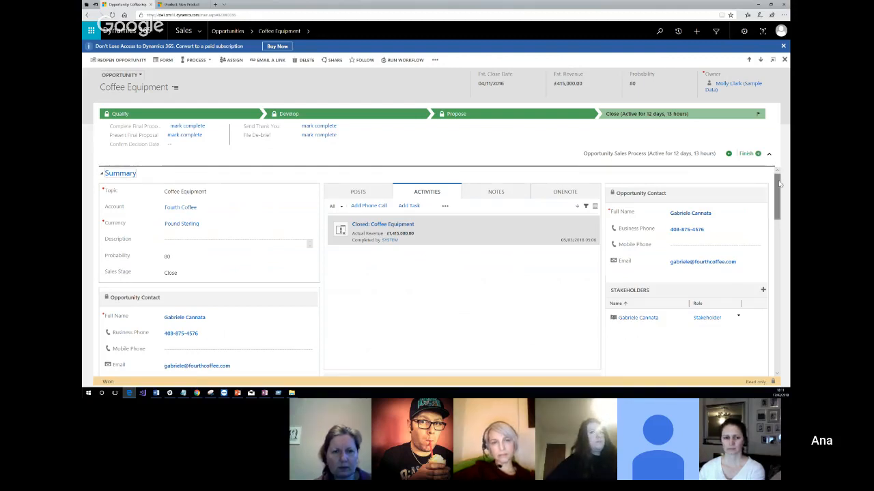
{"action": "left_click_drag", "start_coordinate": [777, 183], "coordinate": [785, 272]}
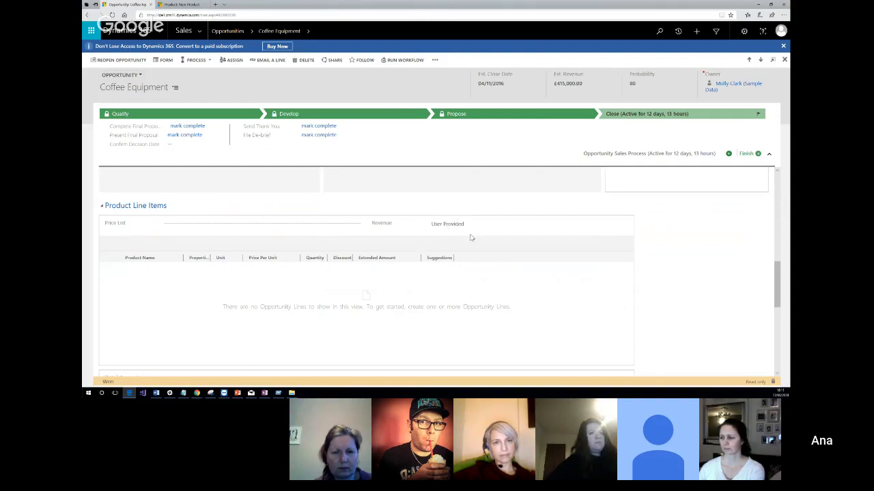
{"action": "scroll", "coordinate": [462, 266], "scroll_direction": "up", "scroll_amount": 10}
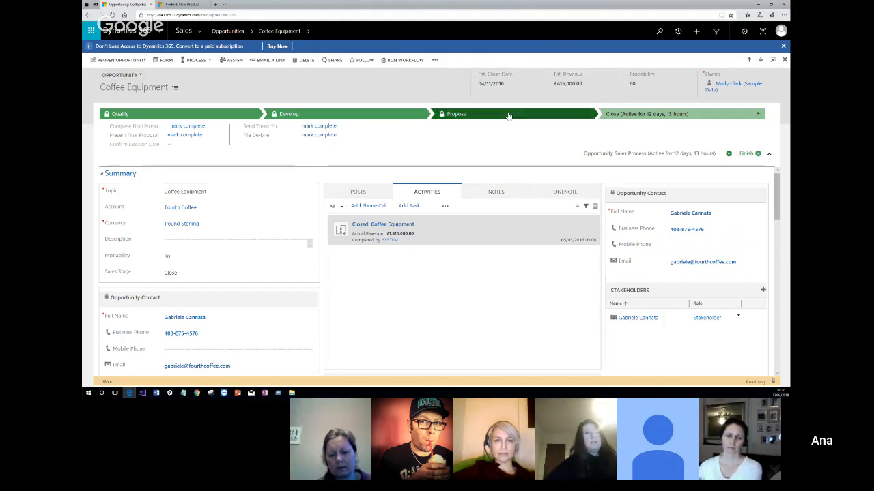
Open the 3D Printer Purchase opportunity from the opportunities list and bring up its Product Line Items.
{"action": "left_click", "coordinate": [224, 34]}
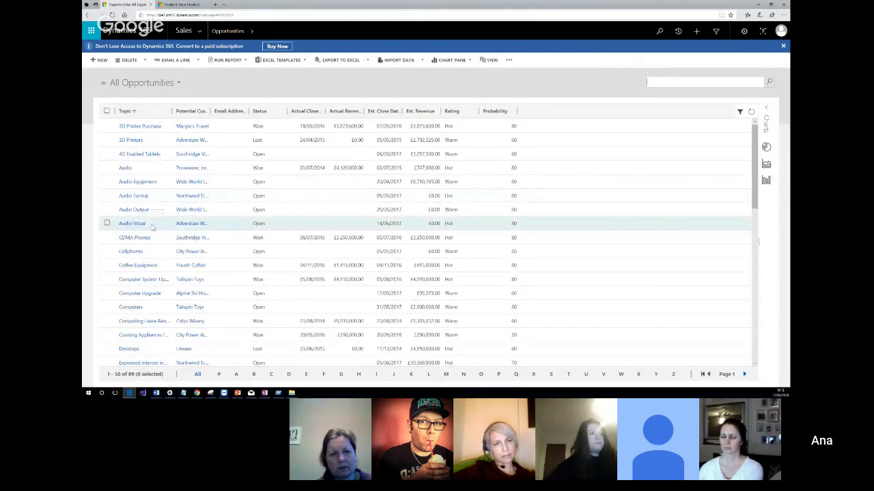
{"action": "scroll", "coordinate": [154, 229], "scroll_direction": "down", "scroll_amount": 1}
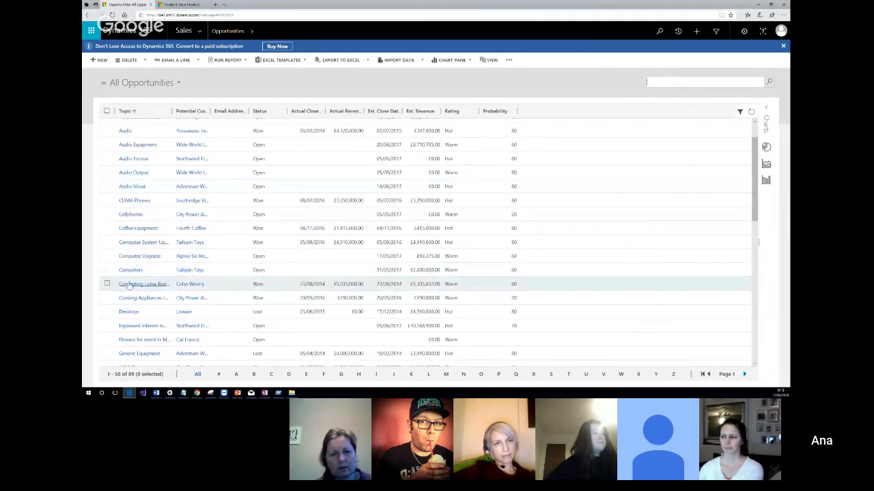
{"action": "scroll", "coordinate": [140, 202], "scroll_direction": "up", "scroll_amount": 1}
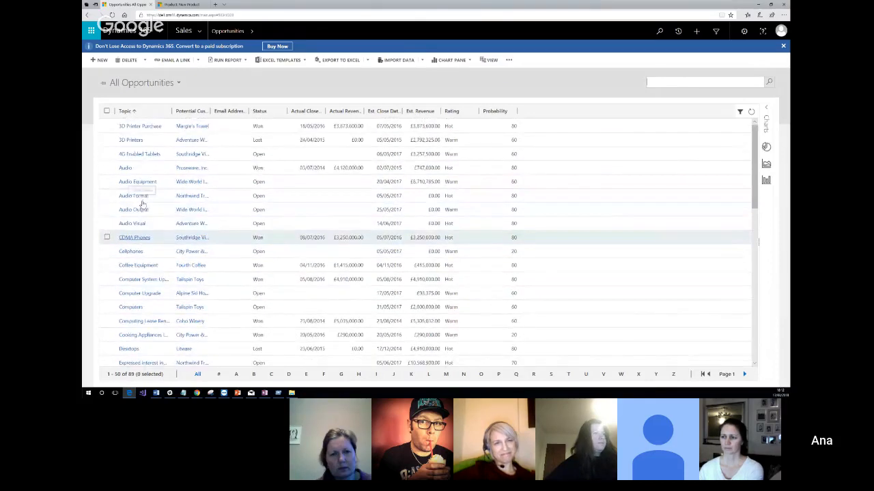
{"action": "left_click", "coordinate": [142, 127]}
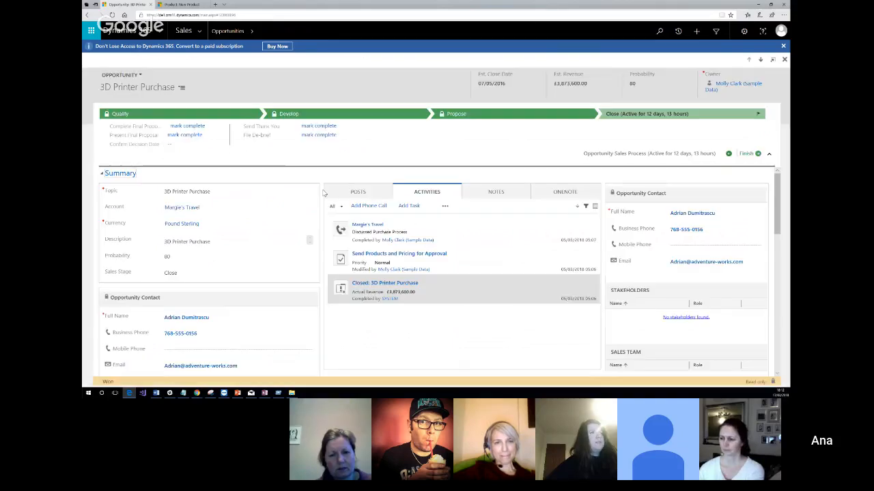
{"action": "scroll", "coordinate": [314, 211], "scroll_direction": "down", "scroll_amount": 5}
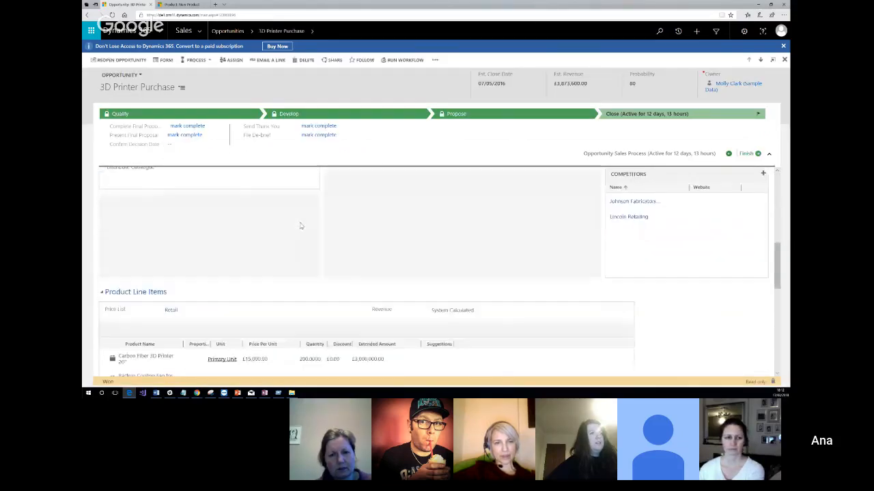
{"action": "scroll", "coordinate": [320, 239], "scroll_direction": "down", "scroll_amount": 2}
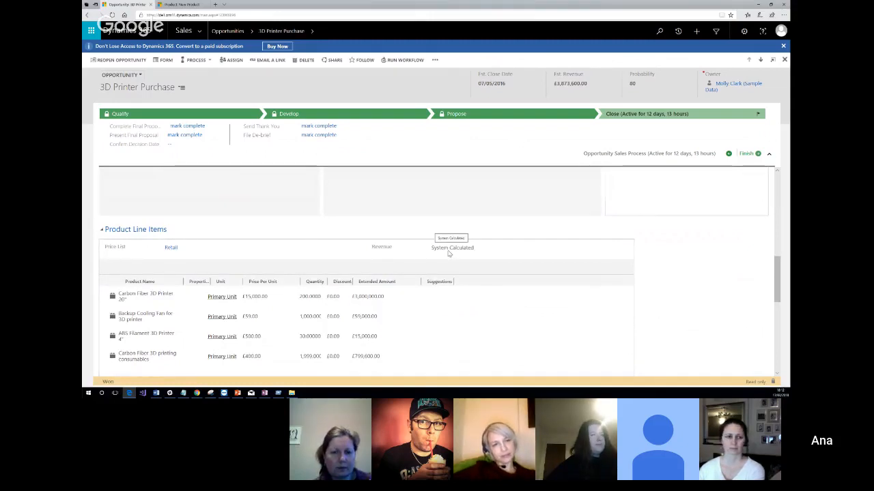
{"action": "scroll", "coordinate": [259, 238], "scroll_direction": "down", "scroll_amount": 1}
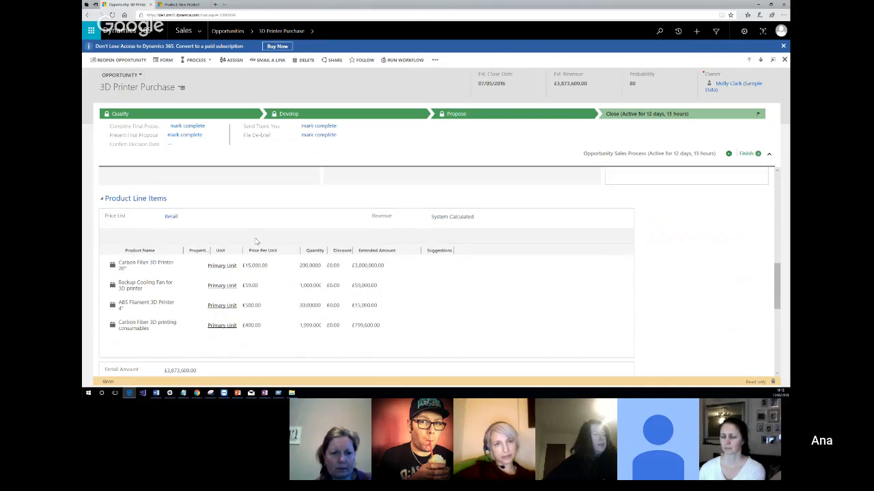
Review the suggestions for the Carbon Fiber 3D Printer 20" line, pick the Backup Cooling Fan for 3D printer accessory, and close the suggestions.
{"action": "left_click", "coordinate": [104, 266]}
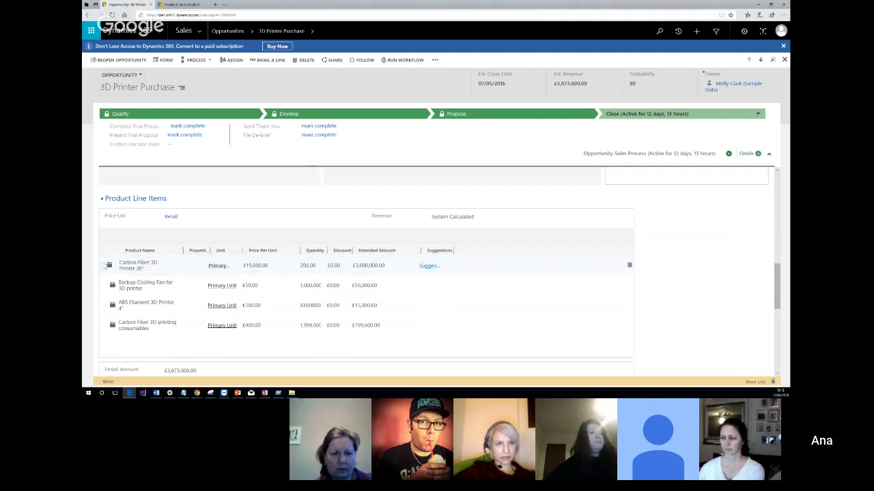
{"action": "left_click", "coordinate": [429, 267]}
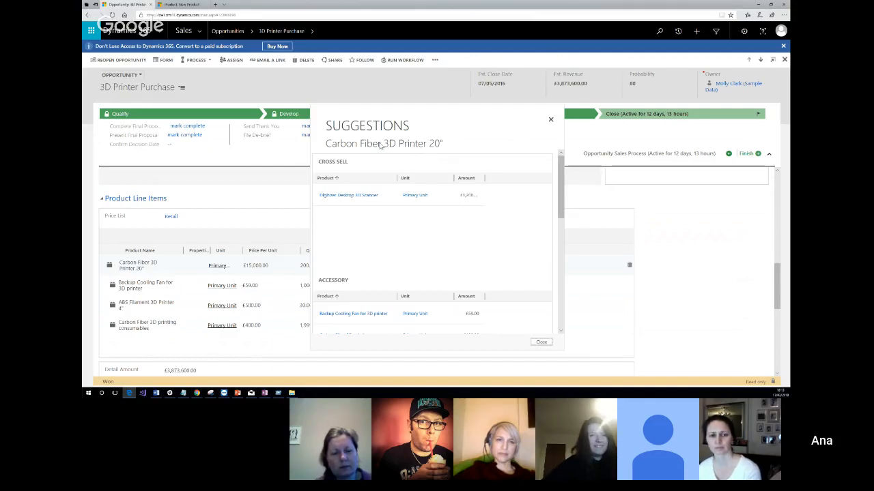
{"action": "scroll", "coordinate": [390, 217], "scroll_direction": "down", "scroll_amount": 1}
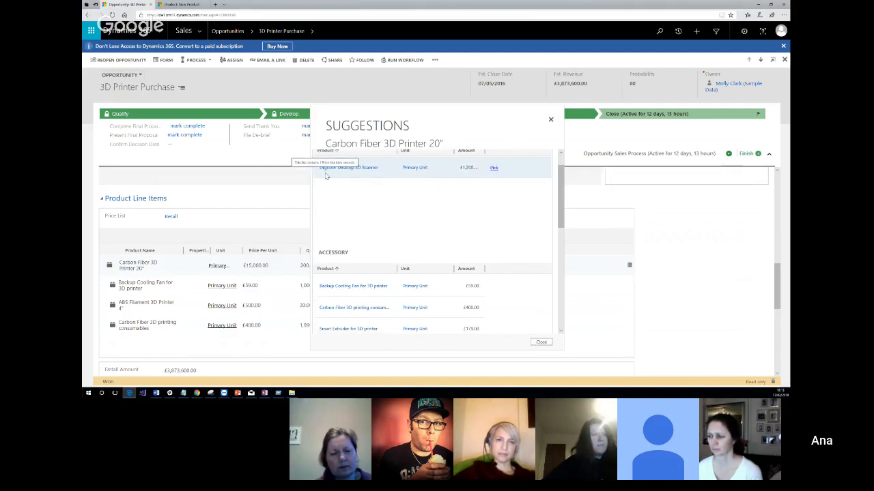
{"action": "scroll", "coordinate": [376, 205], "scroll_direction": "down", "scroll_amount": 2}
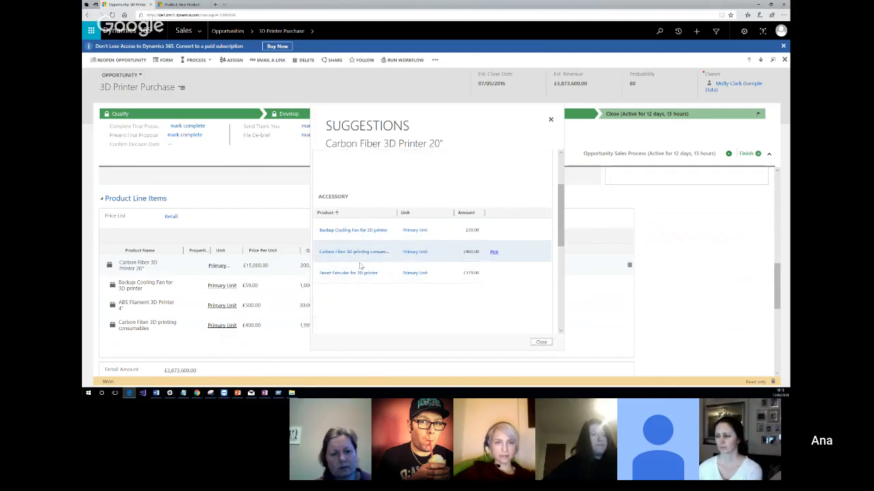
{"action": "left_click", "coordinate": [494, 232]}
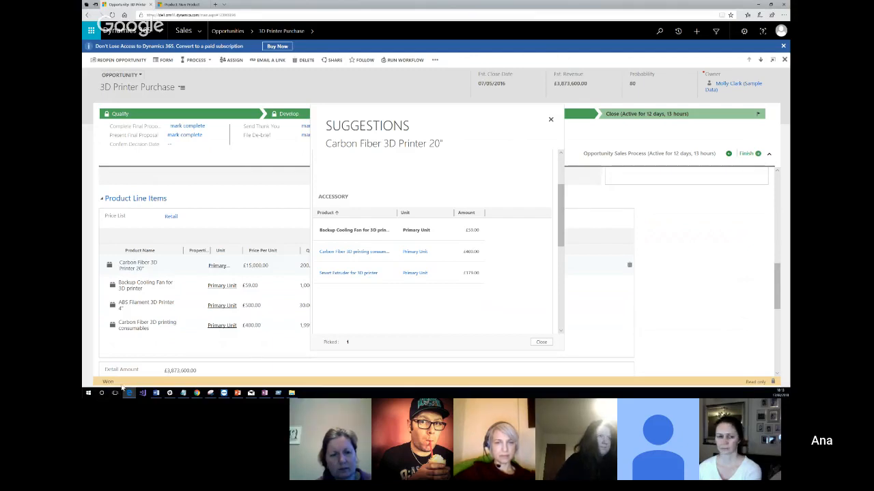
{"action": "left_click", "coordinate": [541, 342]}
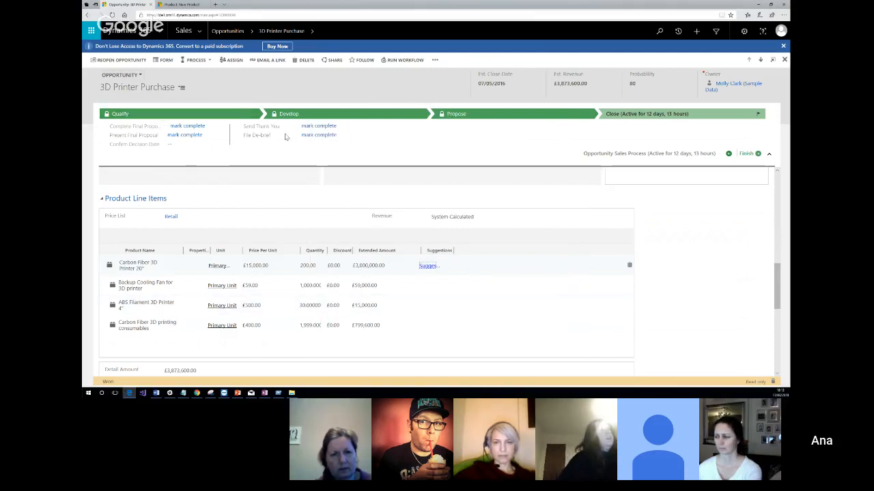
Reopen the 3D Printer Purchase opportunity and add the Backup Cooling Fan accessory suggested for the Carbon Fiber 3D Printer 20" line twice.
{"action": "left_click", "coordinate": [129, 63]}
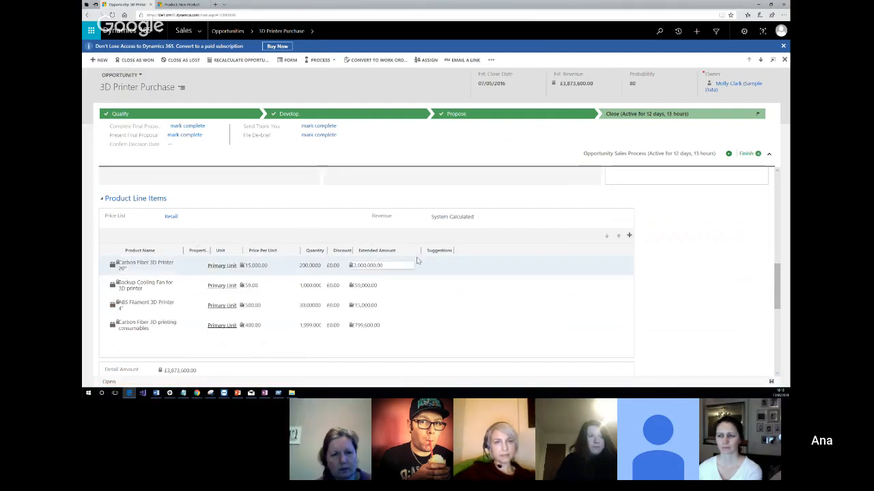
{"action": "left_click", "coordinate": [433, 266]}
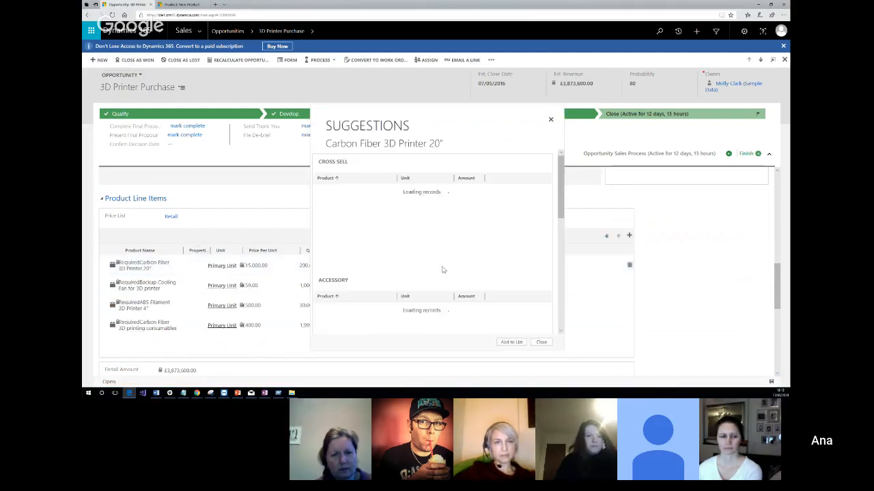
{"action": "scroll", "coordinate": [444, 269], "scroll_direction": "down", "scroll_amount": 5}
{"action": "scroll", "coordinate": [507, 200], "scroll_direction": "up", "scroll_amount": 1}
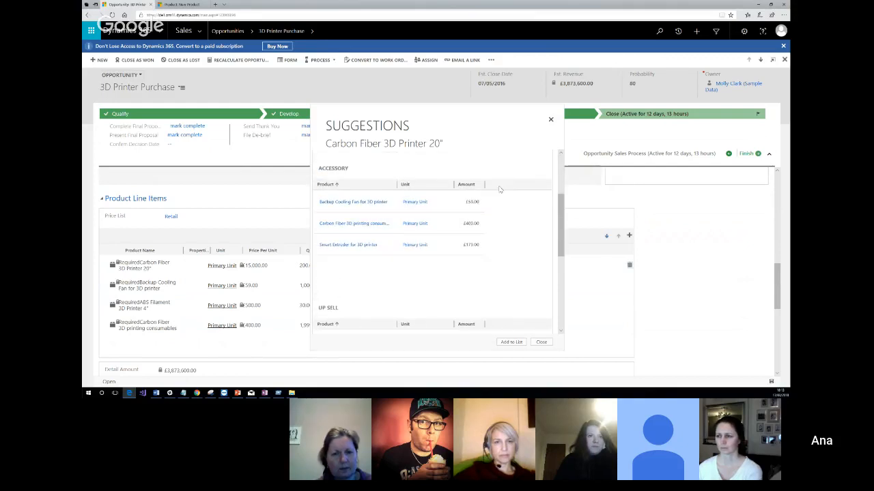
{"action": "left_click", "coordinate": [493, 203]}
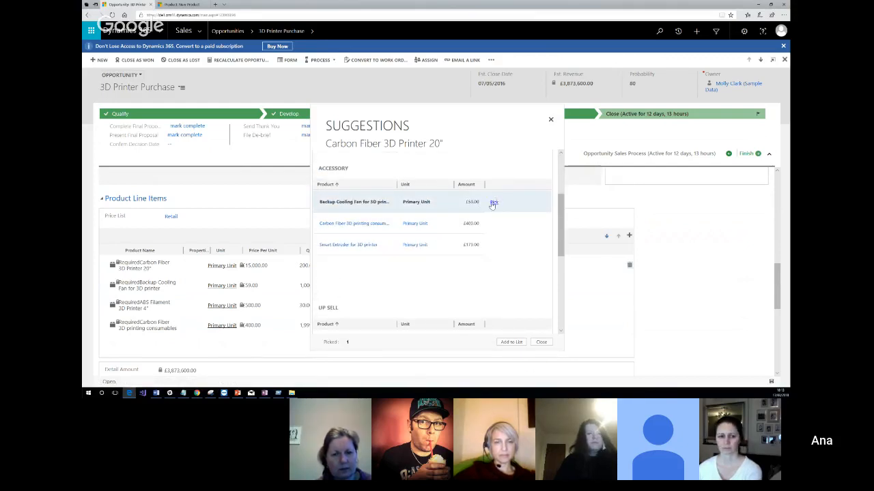
{"action": "left_click", "coordinate": [493, 204]}
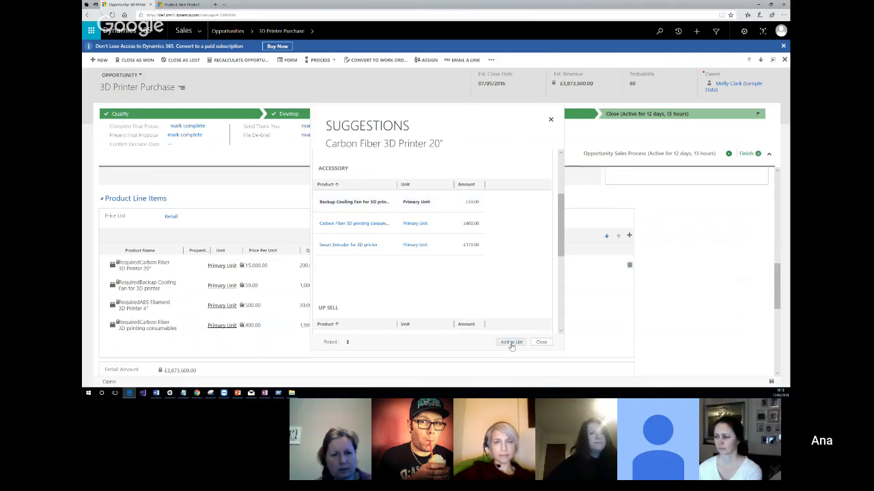
{"action": "left_click", "coordinate": [511, 342]}
{"action": "scroll", "coordinate": [462, 288], "scroll_direction": "down", "scroll_amount": 2}
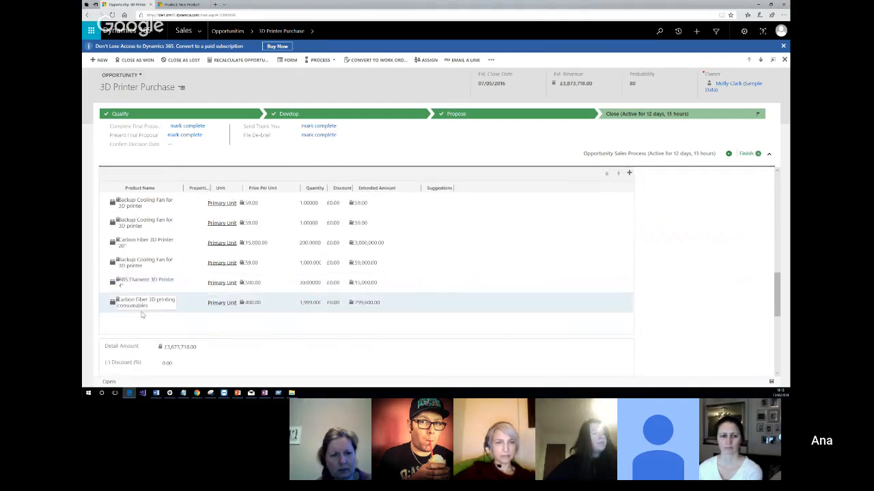
Set the first Backup Cooling Fan line item's quantity to 2 and its discount to £777.00.
{"action": "scroll", "coordinate": [556, 234], "scroll_direction": "up", "scroll_amount": 3}
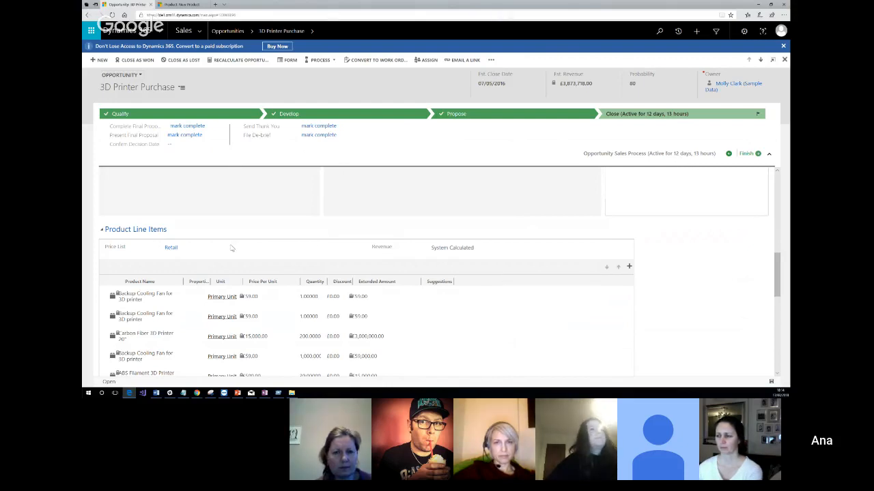
{"action": "scroll", "coordinate": [374, 200], "scroll_direction": "down", "scroll_amount": 2}
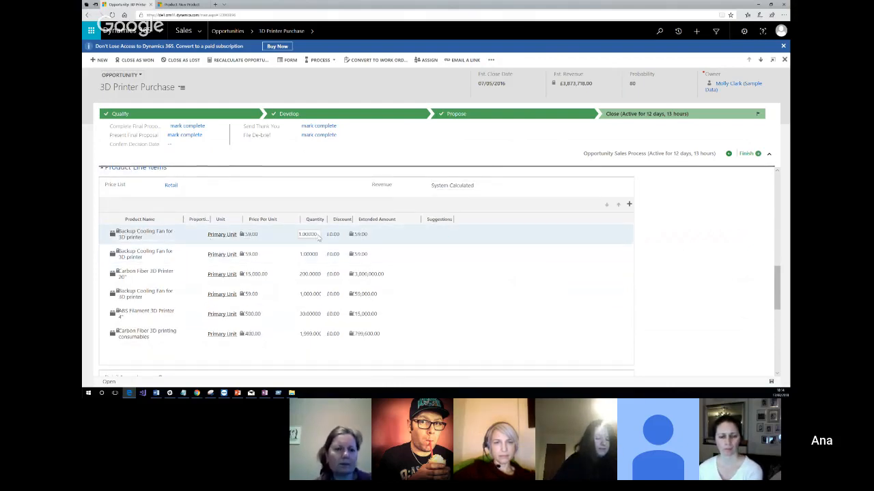
{"action": "left_click", "coordinate": [317, 235]}
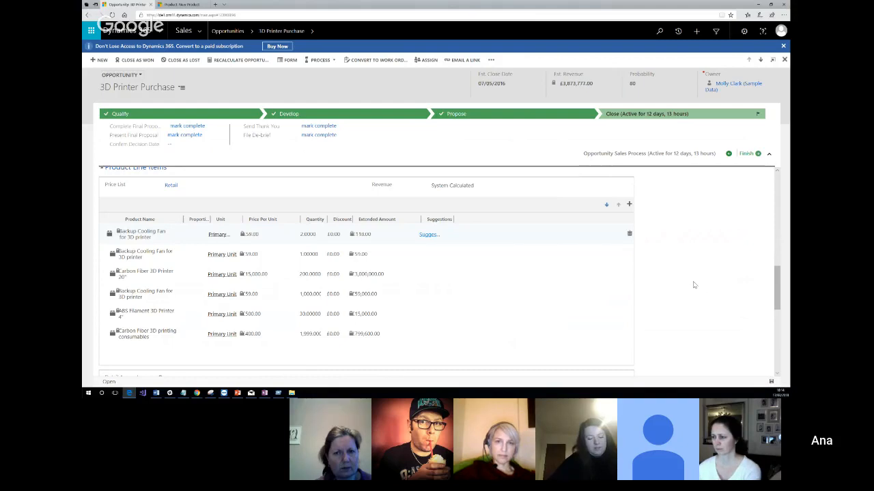
{"action": "left_click", "coordinate": [312, 235]}
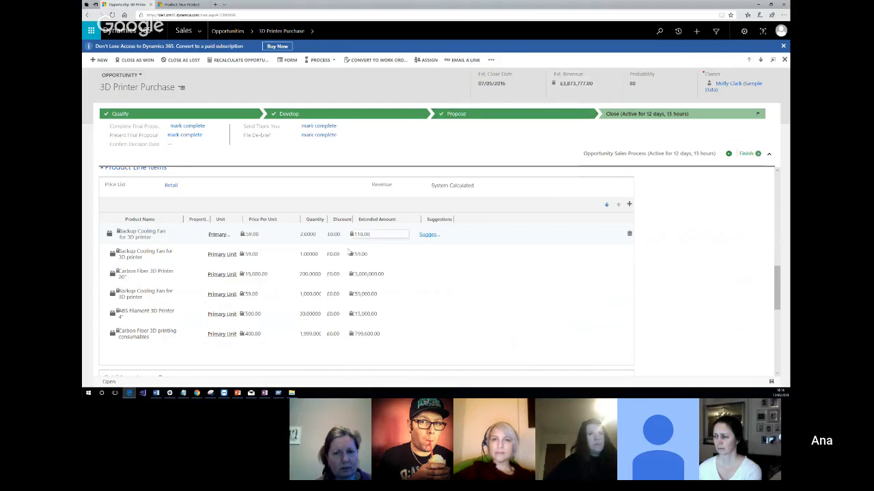
{"action": "left_click", "coordinate": [333, 236]}
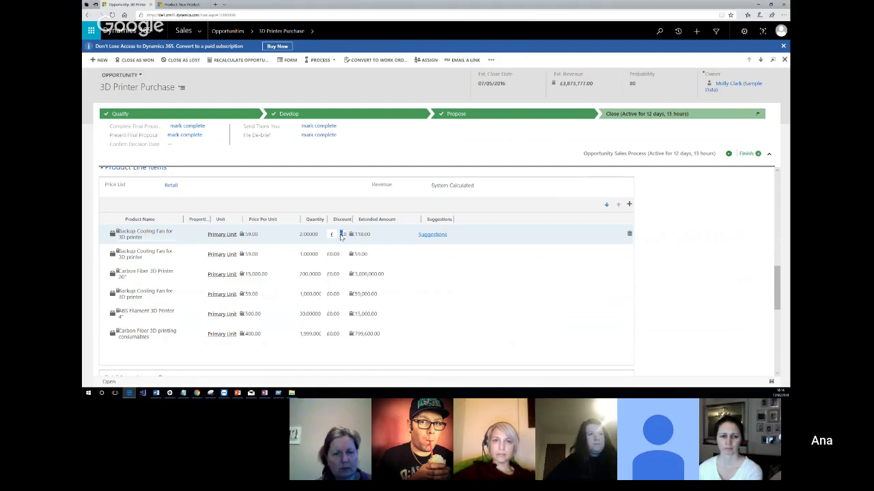
{"action": "type", "text": "777"}
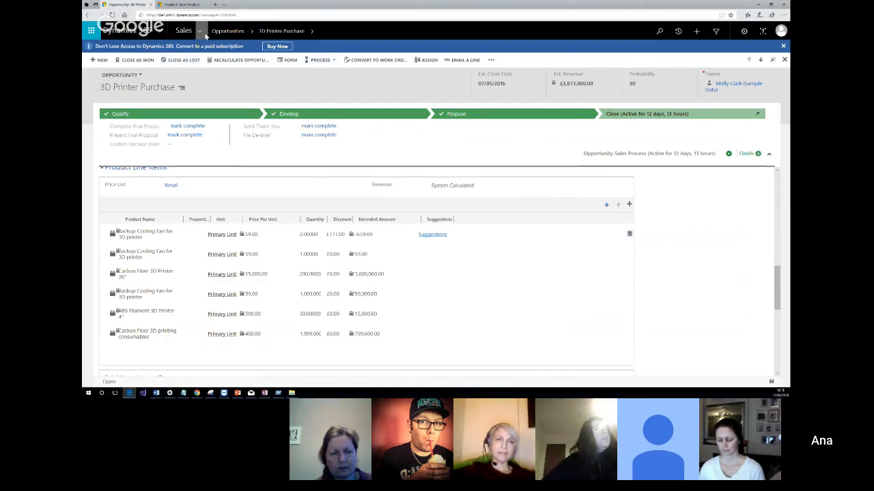
Go to the Product Catalog in the Settings area.
{"action": "left_click", "coordinate": [199, 31]}
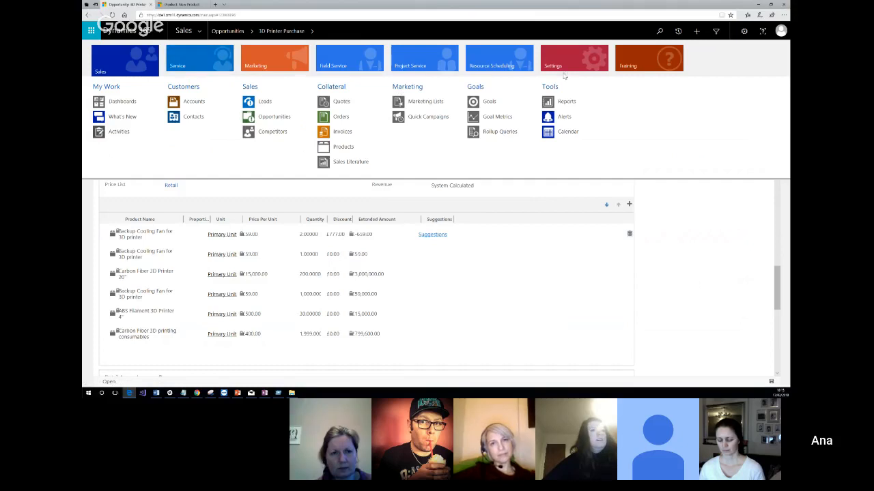
{"action": "left_click", "coordinate": [565, 60]}
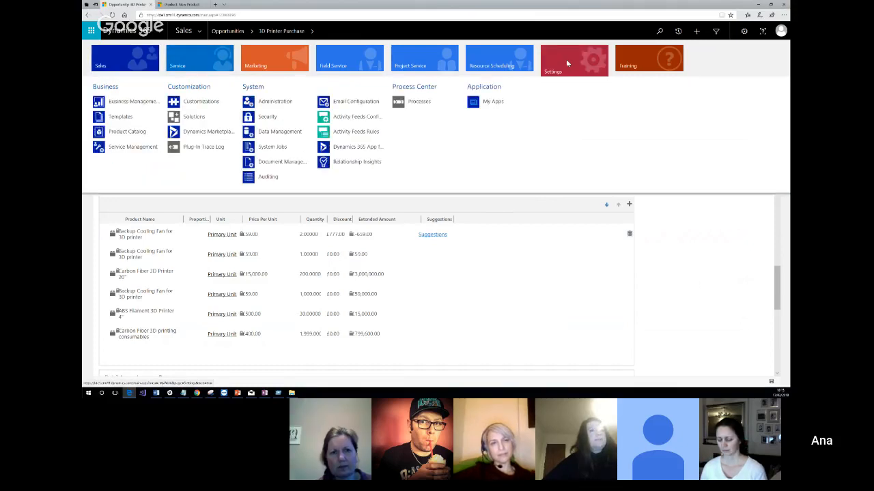
{"action": "left_click", "coordinate": [125, 135]}
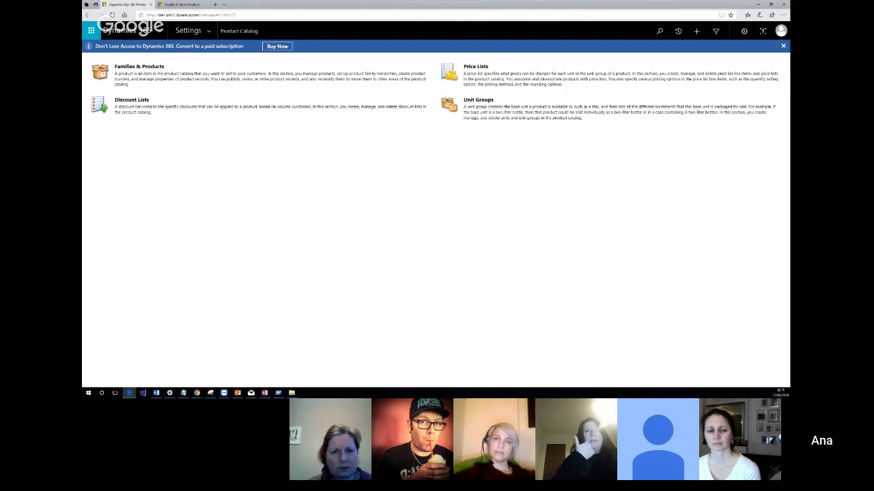
Switch to the draw.io diagram in Chrome, expand the General shapes, and move the flower image slightly down the page.
{"action": "key", "text": "alt+Tab"}
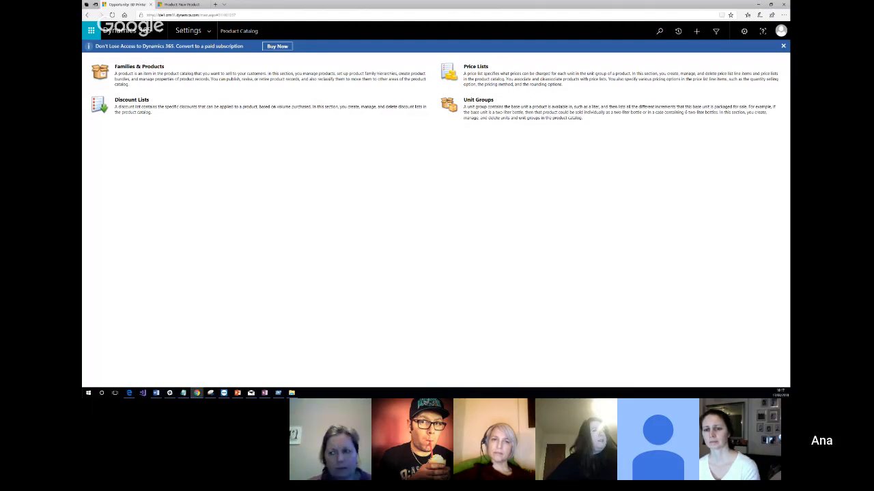
{"action": "mouse_move", "coordinate": [82, 76]}
{"action": "left_mouse_down"}
{"action": "mouse_move", "coordinate": [83, 88]}
{"action": "mouse_move", "coordinate": [372, 271]}
{"action": "mouse_move", "coordinate": [553, 98]}
{"action": "mouse_move", "coordinate": [587, 136]}
{"action": "mouse_move", "coordinate": [593, 2]}
{"action": "left_mouse_up"}
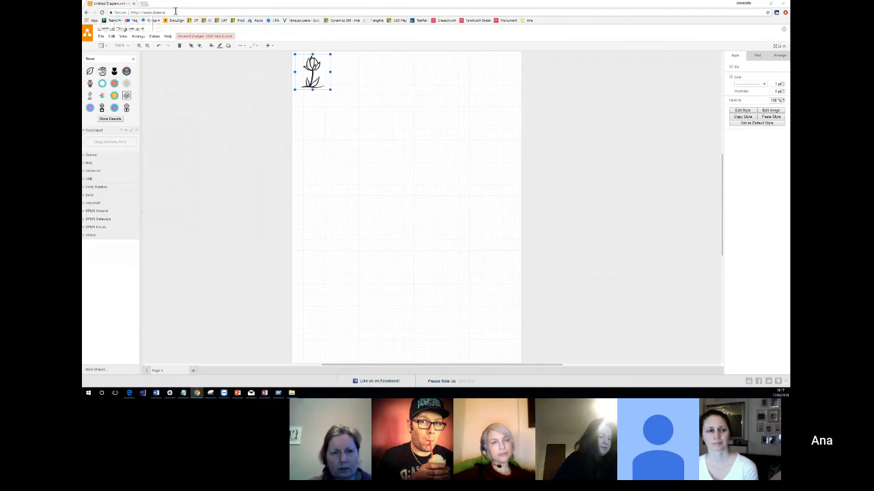
{"action": "left_click", "coordinate": [129, 12]}
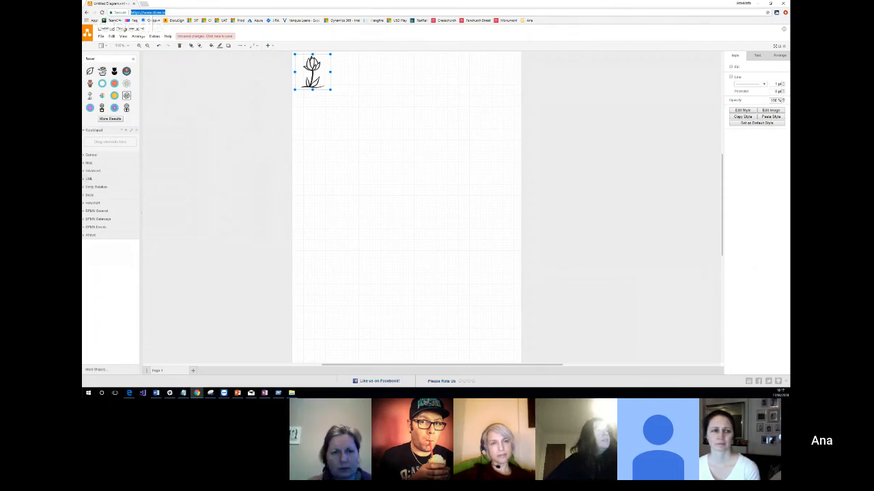
{"action": "left_click", "coordinate": [88, 155]}
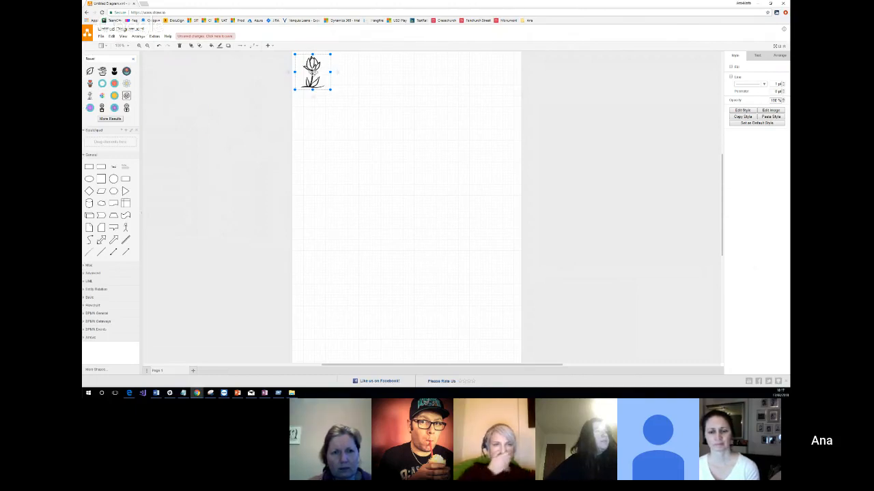
{"action": "left_click_drag", "start_coordinate": [313, 75], "coordinate": [319, 109]}
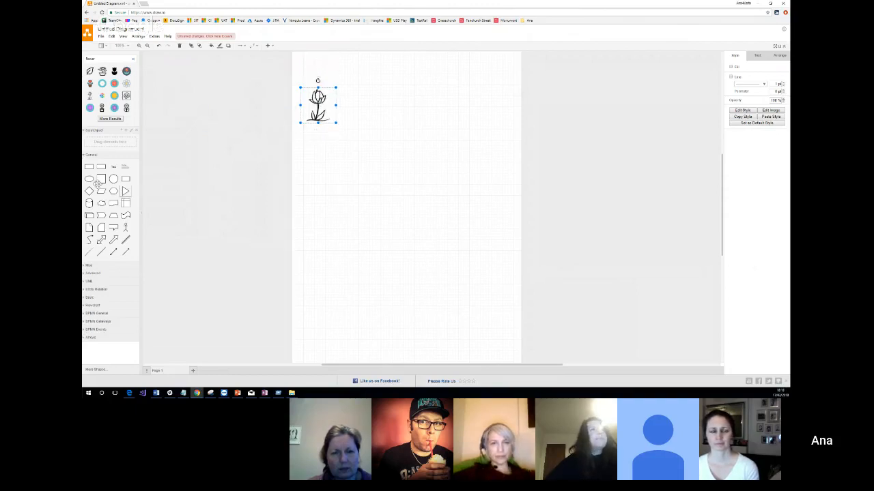
Add a rectangle beside the flower image and label it "product".
{"action": "mouse_move", "coordinate": [89, 168]}
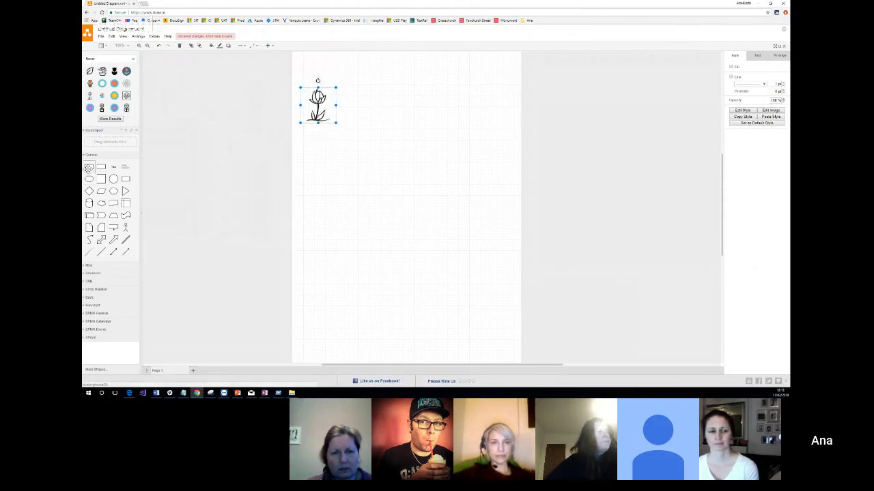
{"action": "left_click_drag", "start_coordinate": [89, 168], "coordinate": [363, 95]}
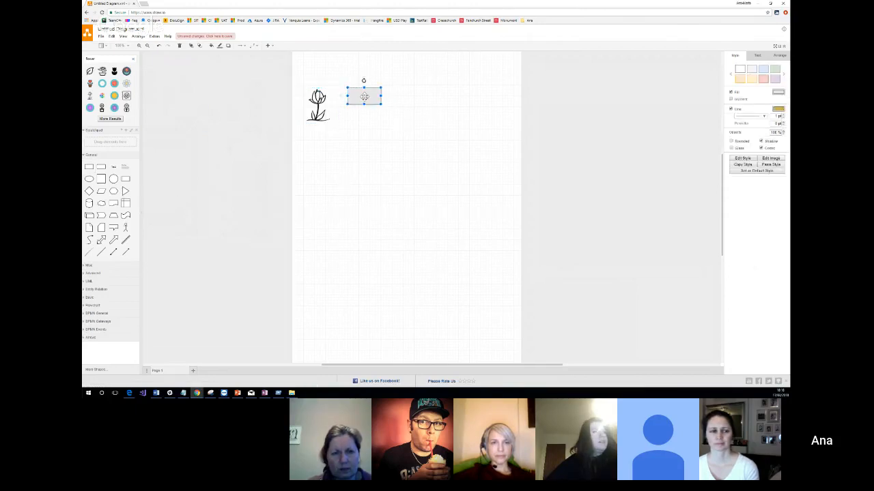
{"action": "double_click", "coordinate": [364, 96]}
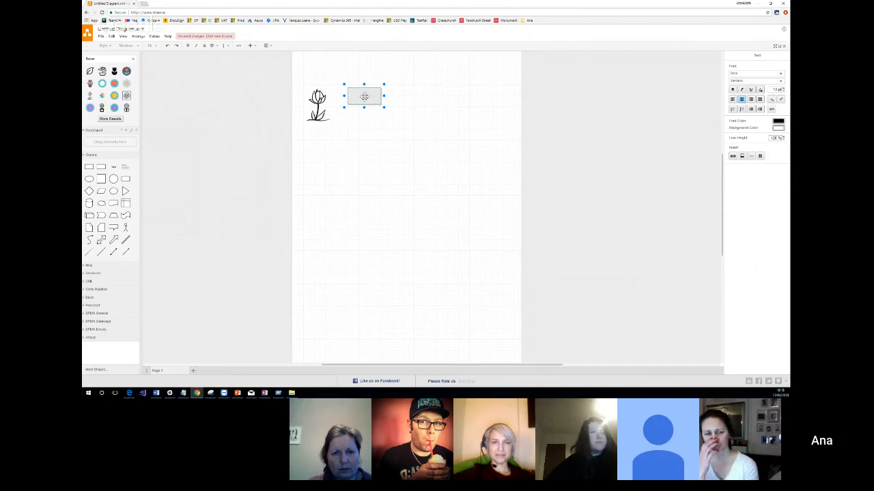
{"action": "type", "text": "ct"}
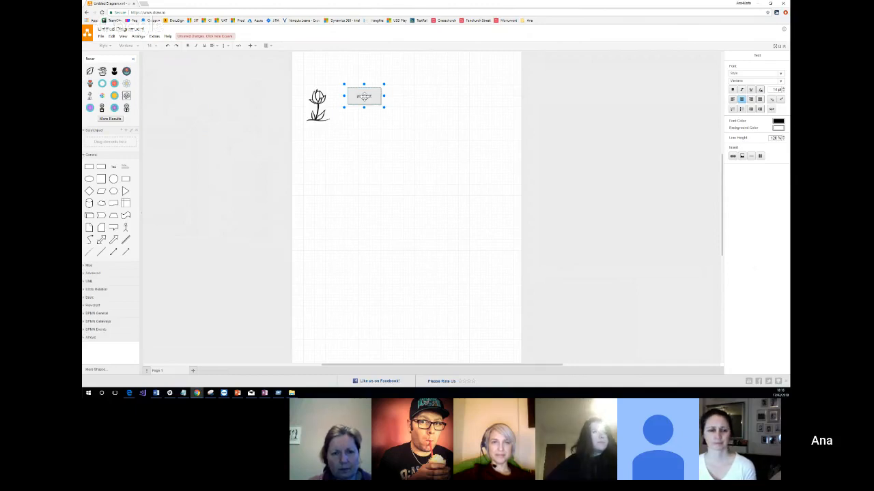
{"action": "left_click", "coordinate": [351, 130]}
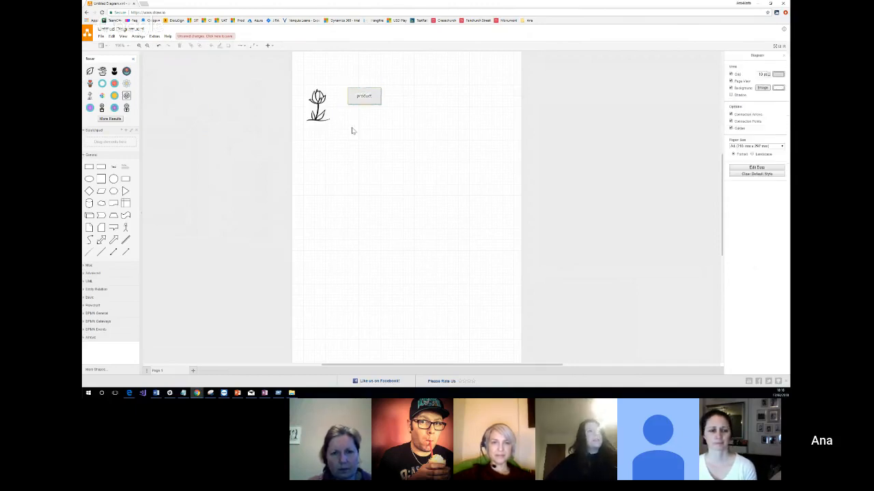
Duplicate the product box, place the copy directly below it, and relabel the copy "price list".
{"action": "left_click", "coordinate": [364, 91]}
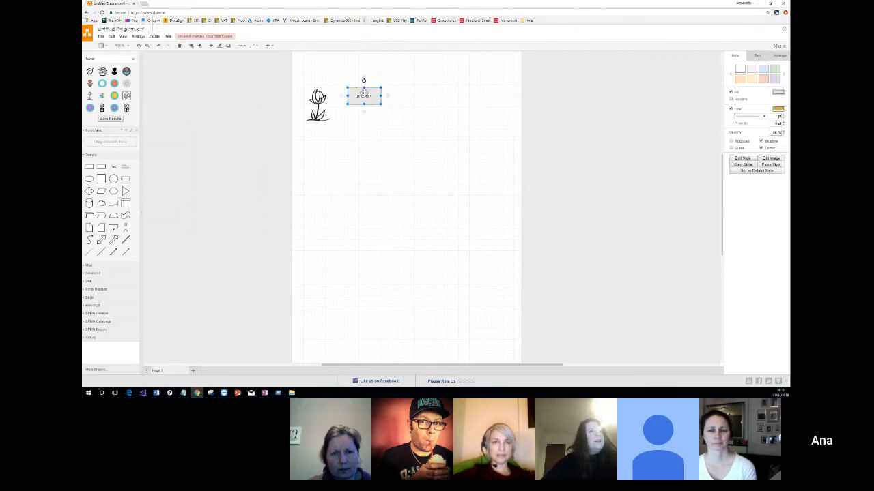
{"action": "key", "text": "ctrl+v"}
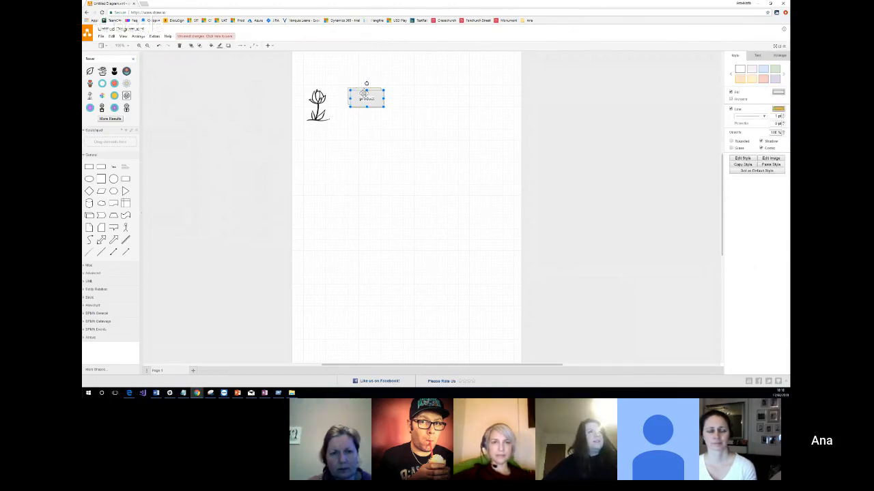
{"action": "left_click_drag", "start_coordinate": [366, 97], "coordinate": [363, 144]}
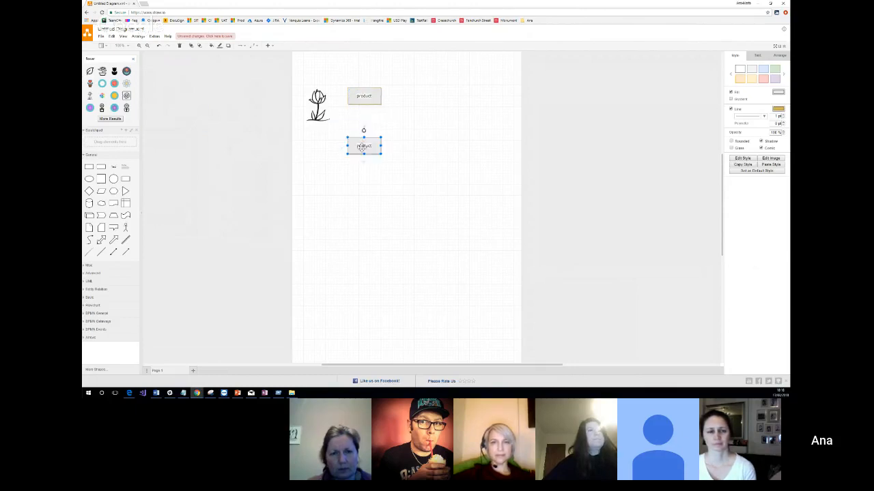
{"action": "double_click", "coordinate": [364, 145]}
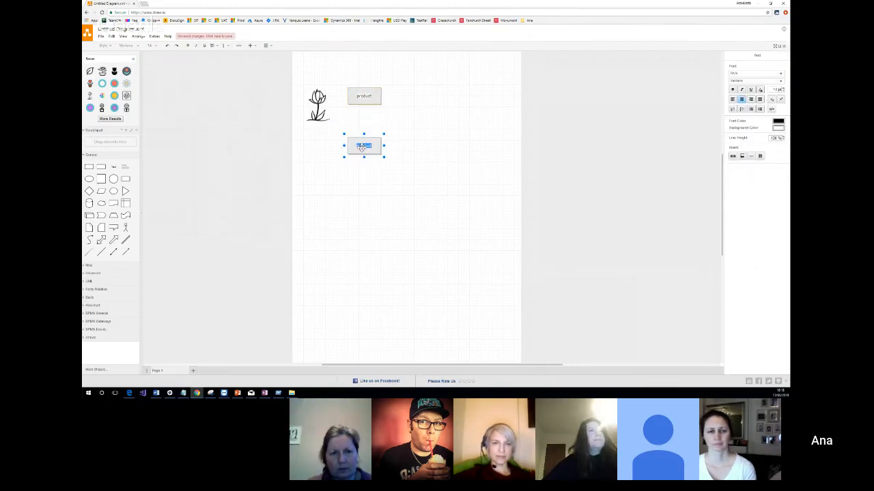
{"action": "type", "text": "cartess"}
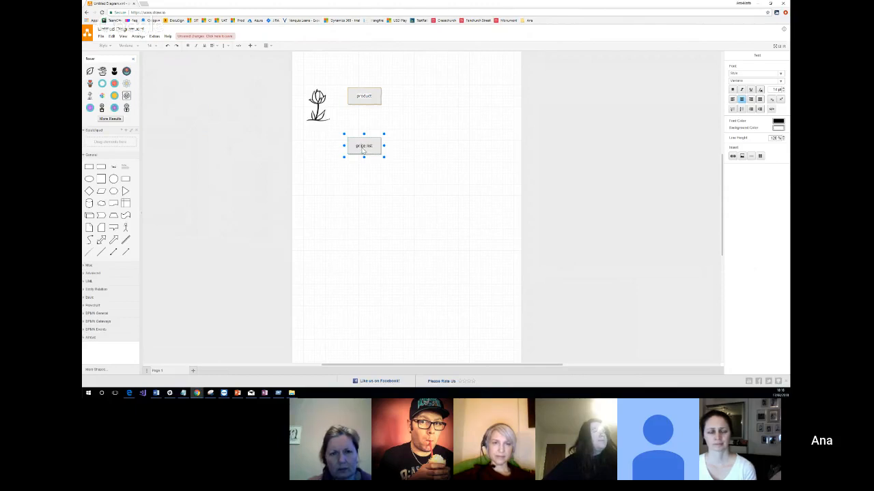
{"action": "left_click", "coordinate": [441, 111]}
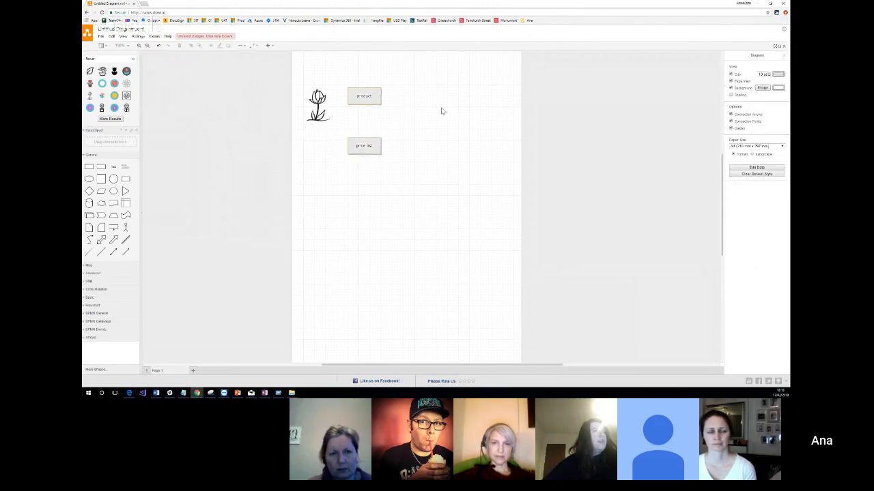
Paste another copy of the product box to the right of the existing boxes and relabel it "price list item".
{"action": "key", "text": "ctrl+v"}
{"action": "left_click_drag", "start_coordinate": [365, 103], "coordinate": [453, 115]}
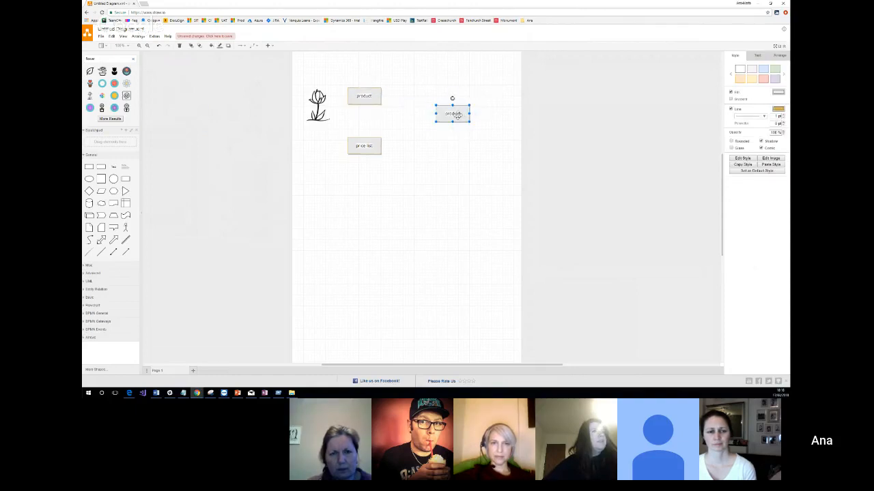
{"action": "double_click", "coordinate": [458, 116]}
{"action": "type", "text": "d"}
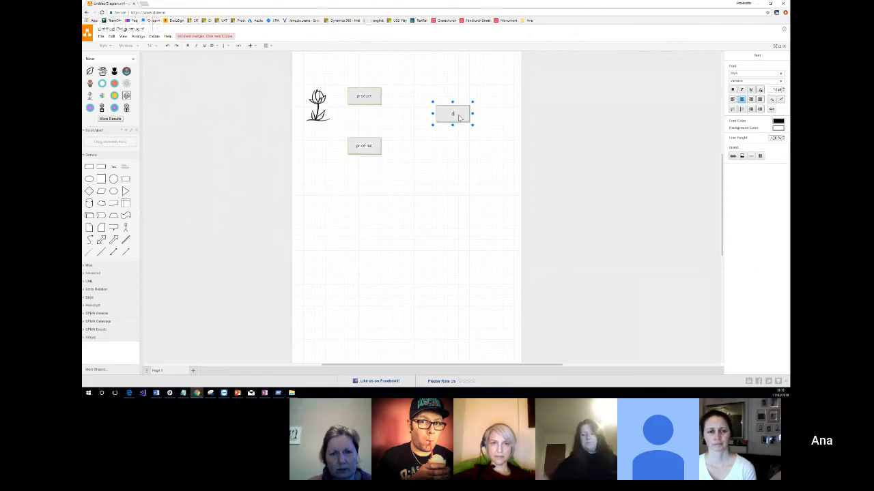
{"action": "type", "text": "rice list"}
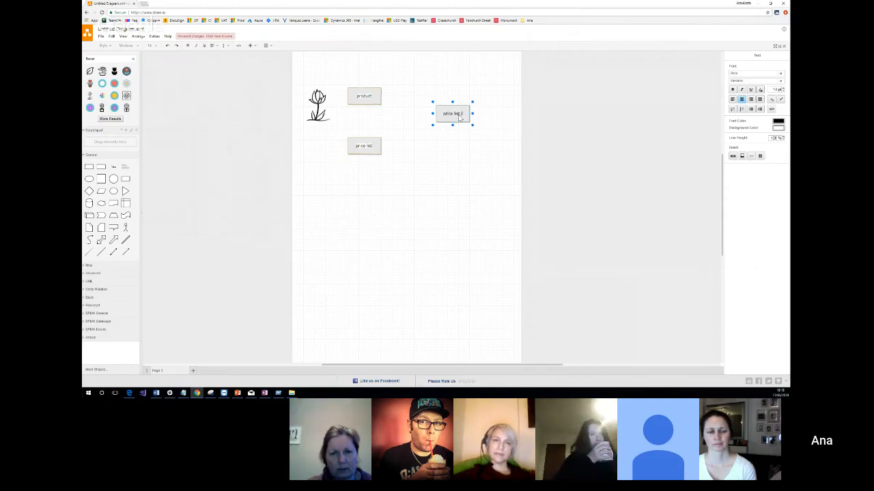
{"action": "type", "text": " item"}
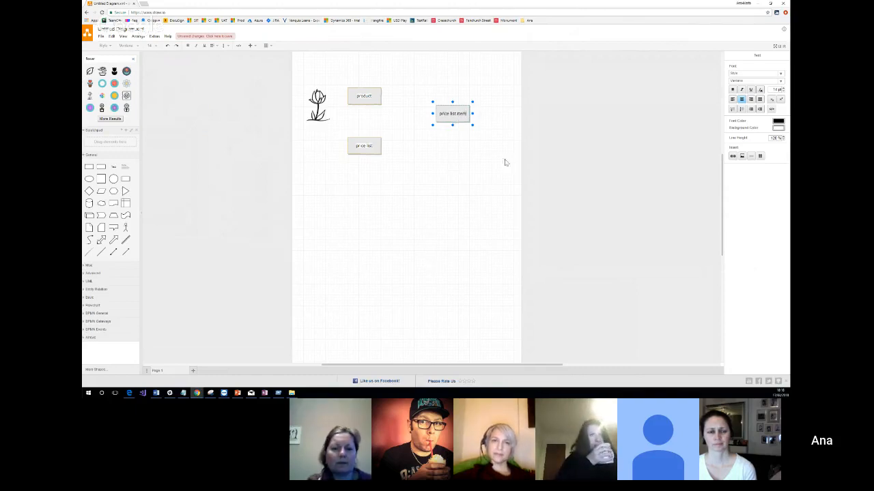
Finish the "price list item" label and move the flower image slightly up, closer to the product box.
{"action": "left_click", "coordinate": [456, 178]}
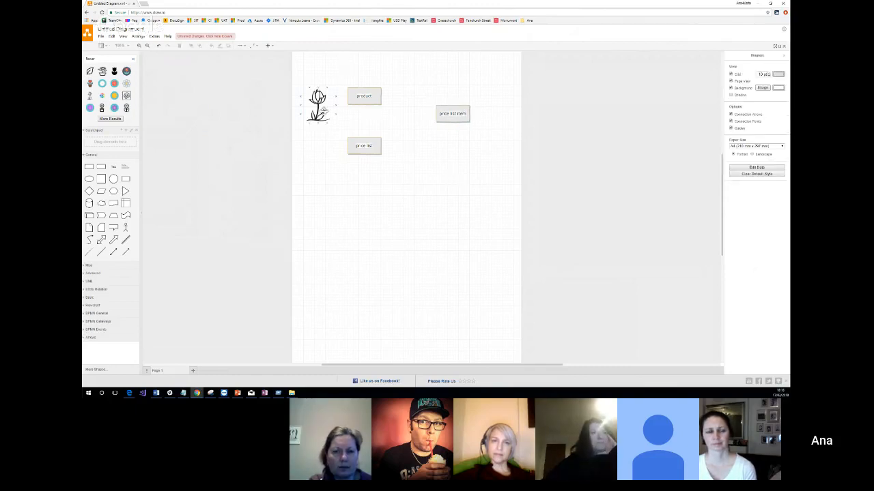
{"action": "left_click", "coordinate": [318, 100]}
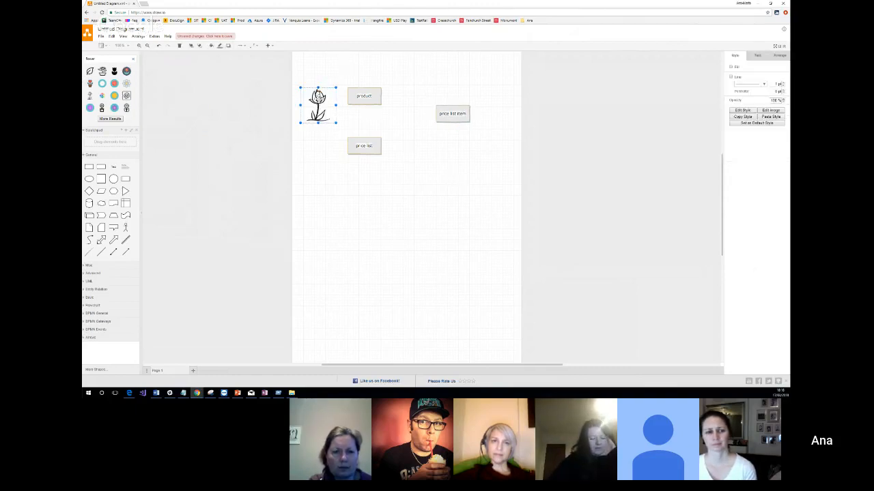
{"action": "left_click_drag", "start_coordinate": [318, 101], "coordinate": [322, 95]}
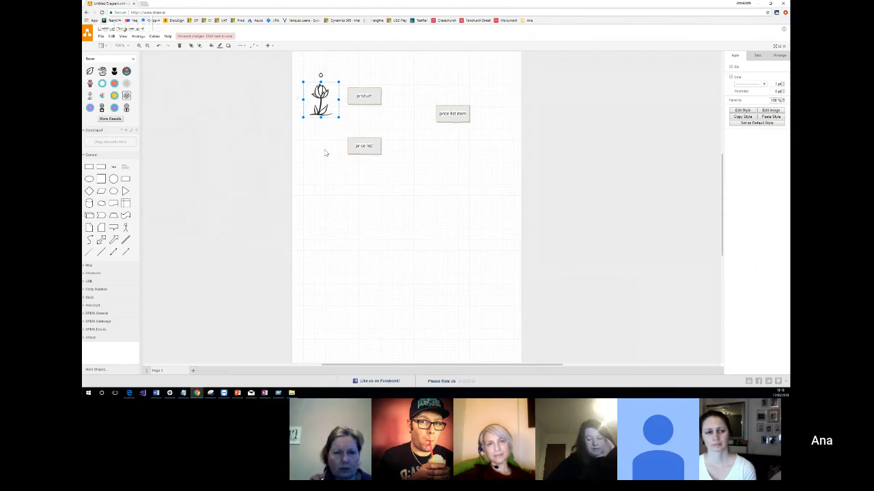
Insert a text box with a heading below the price list box and replace its placeholder text with "prod 1".
{"action": "left_click", "coordinate": [126, 167]}
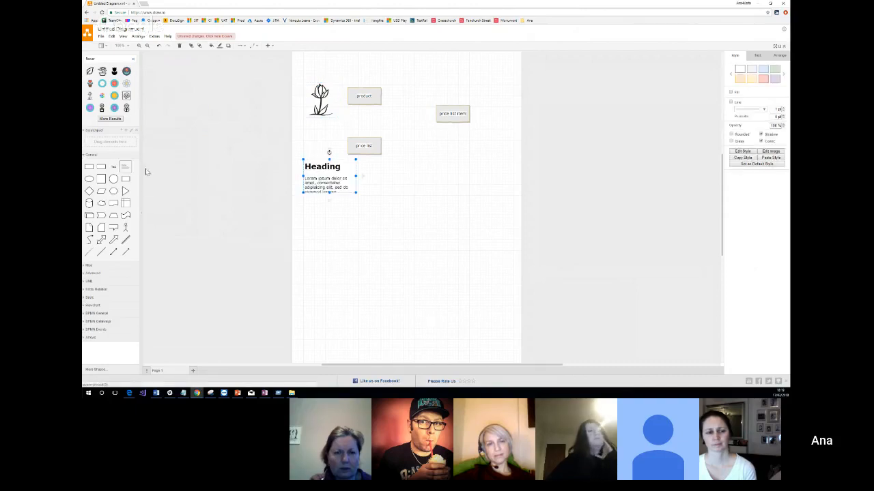
{"action": "double_click", "coordinate": [332, 179]}
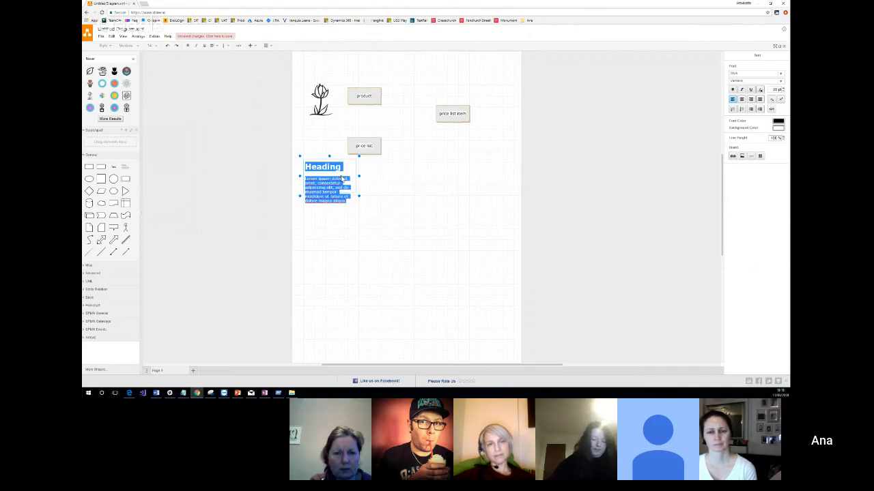
{"action": "type", "text": "proi 1"}
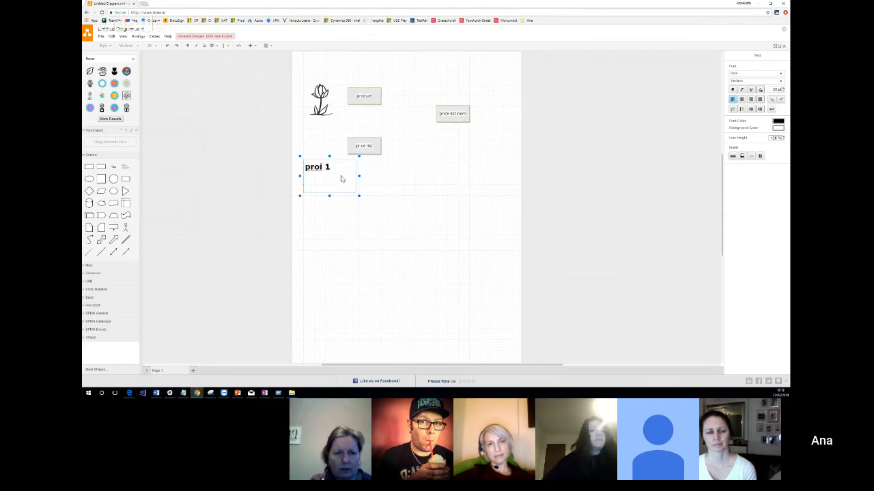
{"action": "key", "text": "BackSpace"}
{"action": "key", "text": "BackSpace"}
{"action": "key", "text": "BackSpace"}
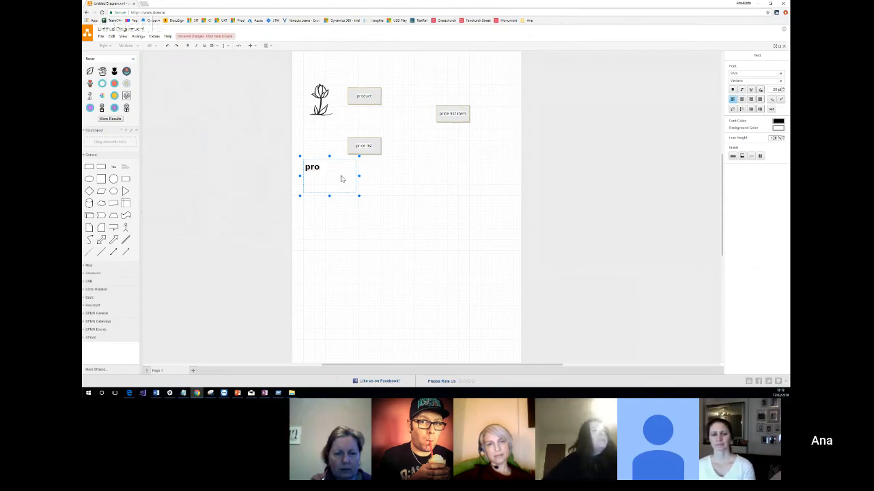
{"action": "type", "text": "d 1"}
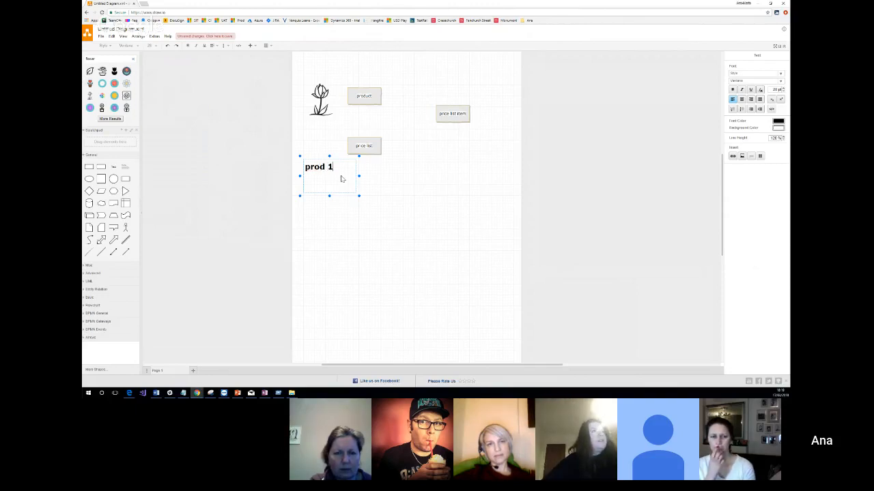
Add the lines "prod2" and "perod 3" below the "prod 1" heading.
{"action": "key", "text": "Return"}
{"action": "type", "text": "prod"}
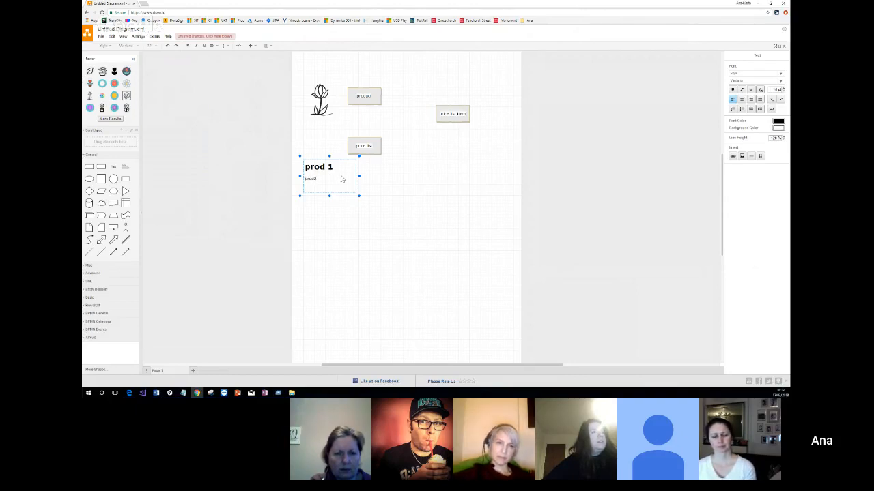
{"action": "type", "text": "2 "}
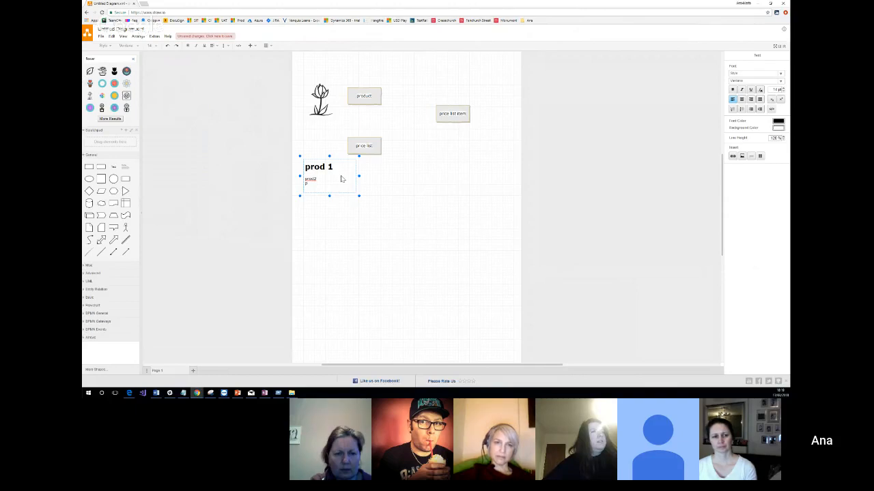
{"action": "type", "text": "pe"}
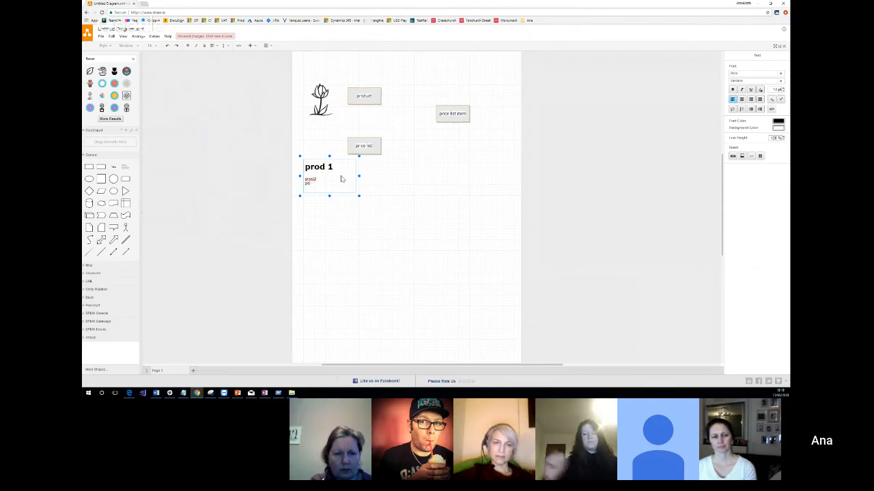
{"action": "type", "text": "rod"}
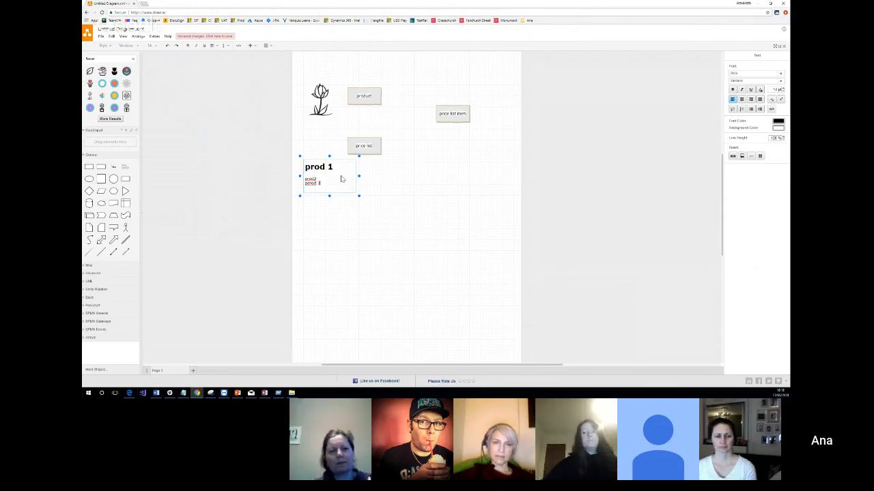
{"action": "type", "text": " 3"}
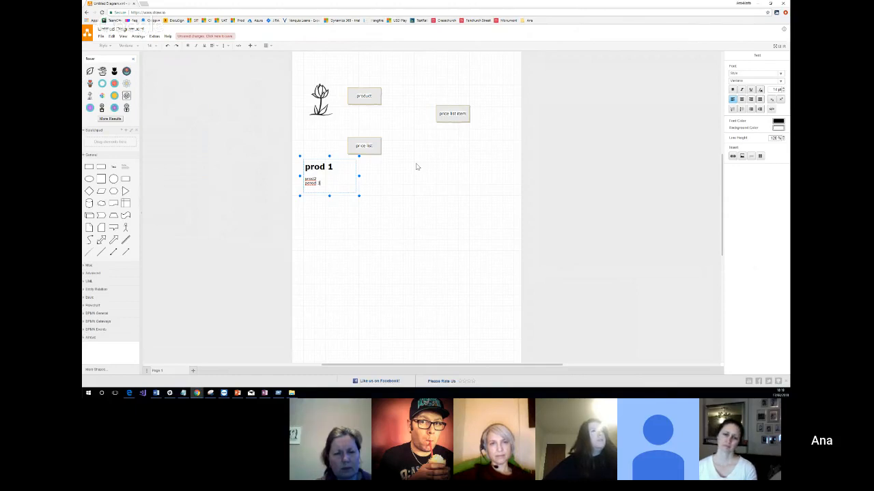
{"action": "left_click", "coordinate": [382, 187]}
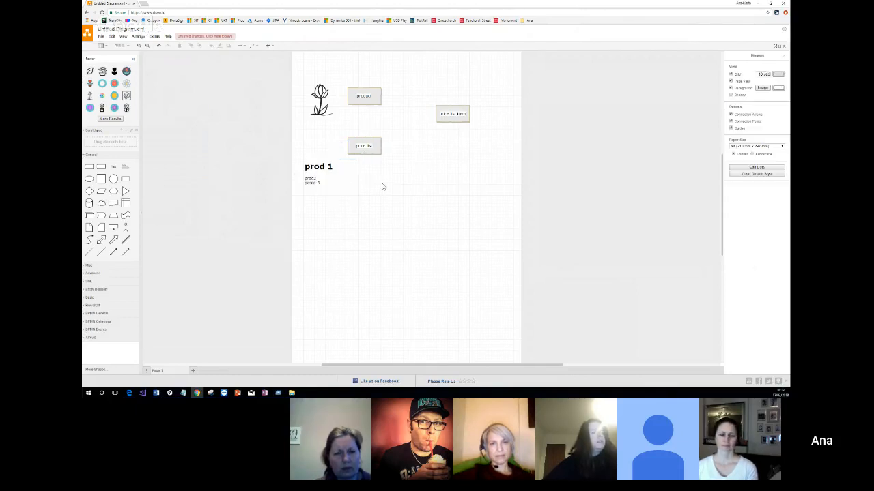
Shift the "prod 1" text box slightly to the right.
{"action": "double_click", "coordinate": [319, 169]}
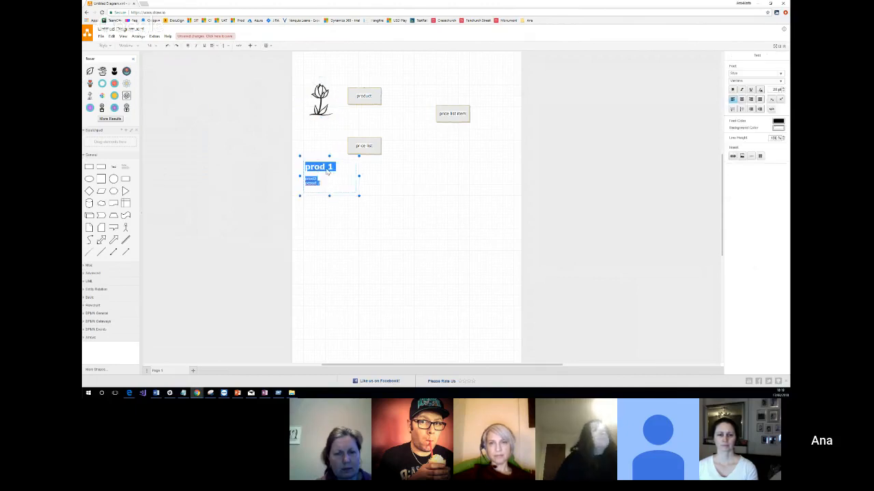
{"action": "mouse_move", "coordinate": [334, 168]}
{"action": "left_mouse_down"}
{"action": "mouse_move", "coordinate": [313, 166]}
{"action": "mouse_move", "coordinate": [335, 166]}
{"action": "left_mouse_up"}
{"action": "double_click", "coordinate": [330, 176]}
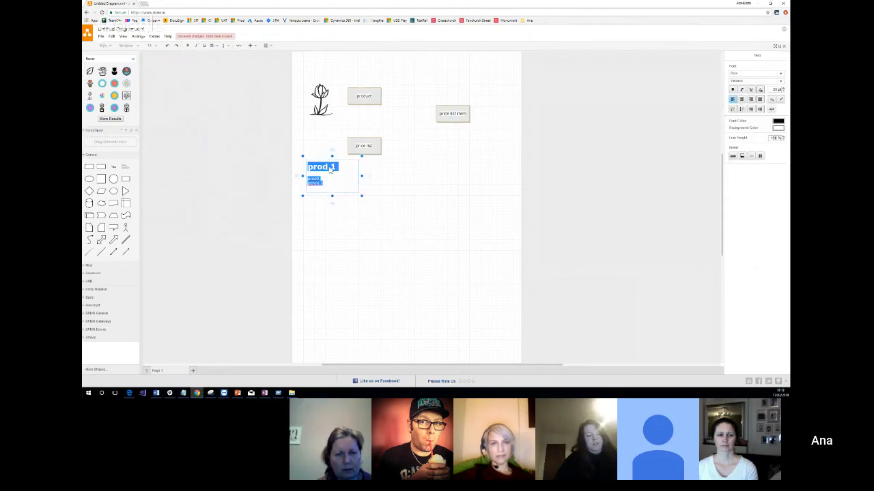
{"action": "left_click", "coordinate": [330, 170]}
{"action": "left_click", "coordinate": [334, 161]}
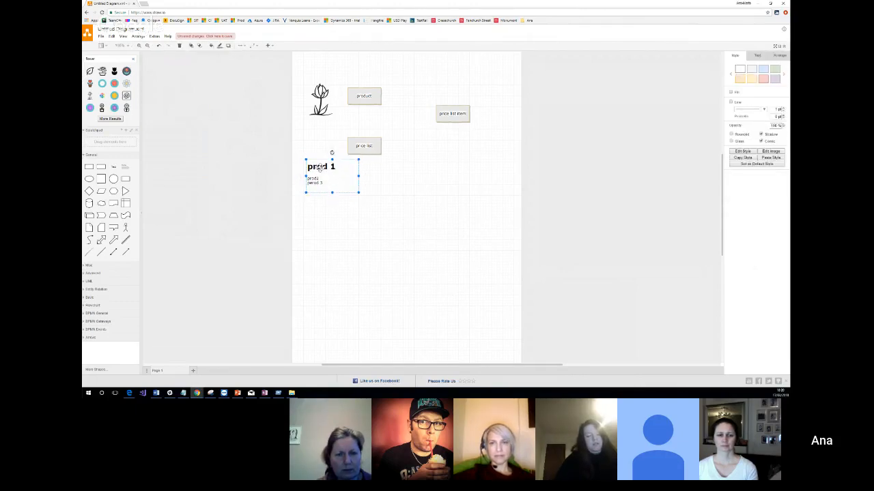
Delete the characters after "pro" in the text box heading and merge the line below into it.
{"action": "double_click", "coordinate": [319, 168]}
{"action": "left_click", "coordinate": [321, 171]}
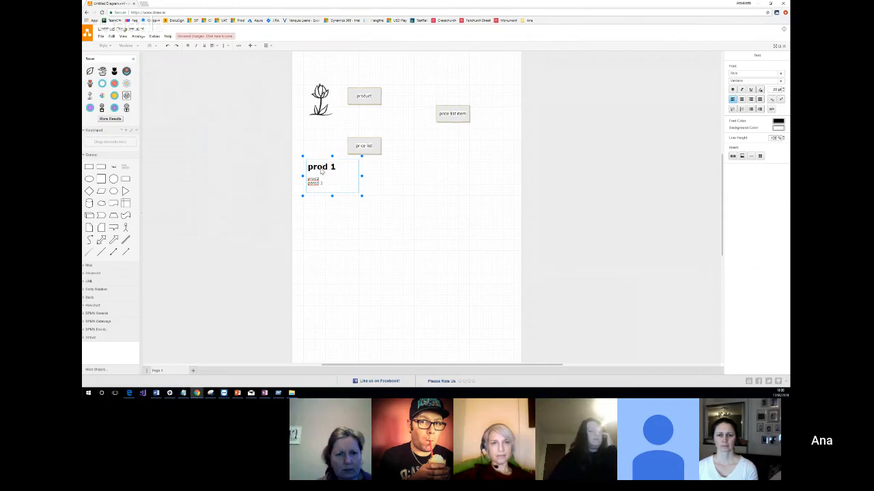
{"action": "key", "text": "Delete"}
{"action": "key", "text": "Delete"}
{"action": "key", "text": "Delete"}
{"action": "key", "text": "Delete"}
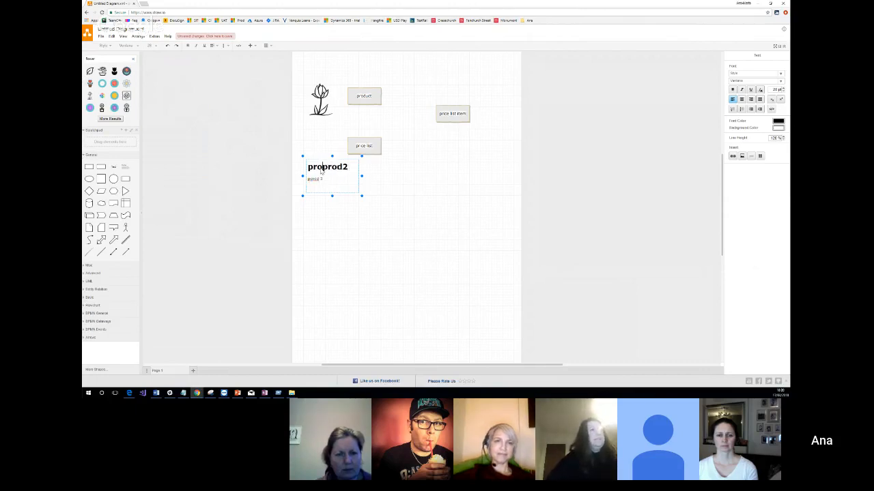
{"action": "key", "text": "Delete"}
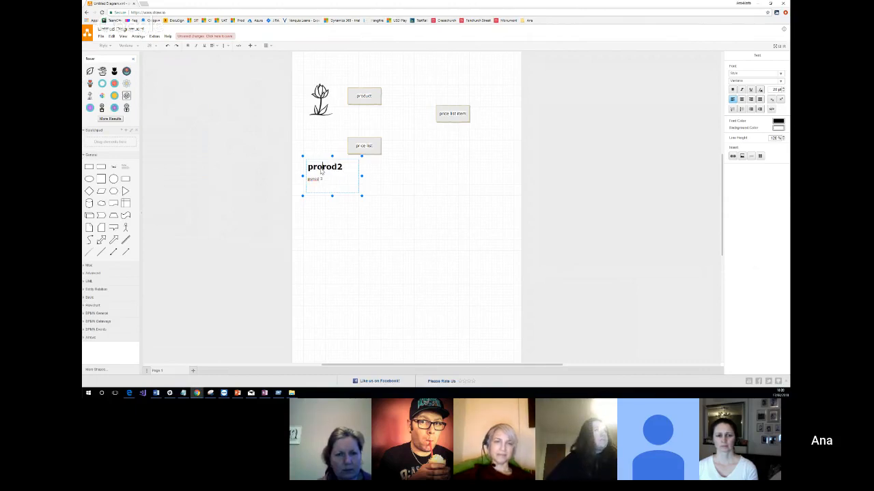
Replace the body text under the heading with the lines "flower 1" and "flower 2".
{"action": "key", "text": "shift+Right"}
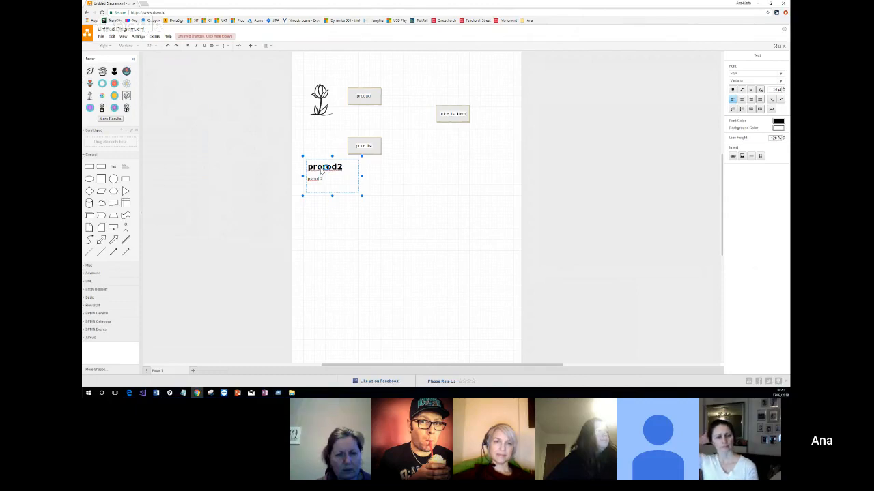
{"action": "key", "text": "BackSpace"}
{"action": "key", "text": "BackSpace"}
{"action": "key", "text": "BackSpace"}
{"action": "key", "text": "BackSpace"}
{"action": "key", "text": "BackSpace"}
{"action": "key", "text": "BackSpace"}
{"action": "key", "text": "BackSpace"}
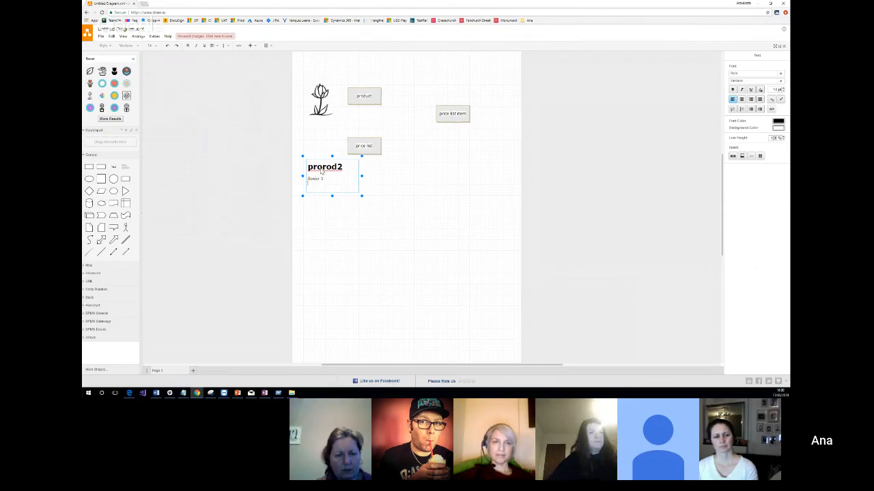
{"action": "type", "text": "flow"}
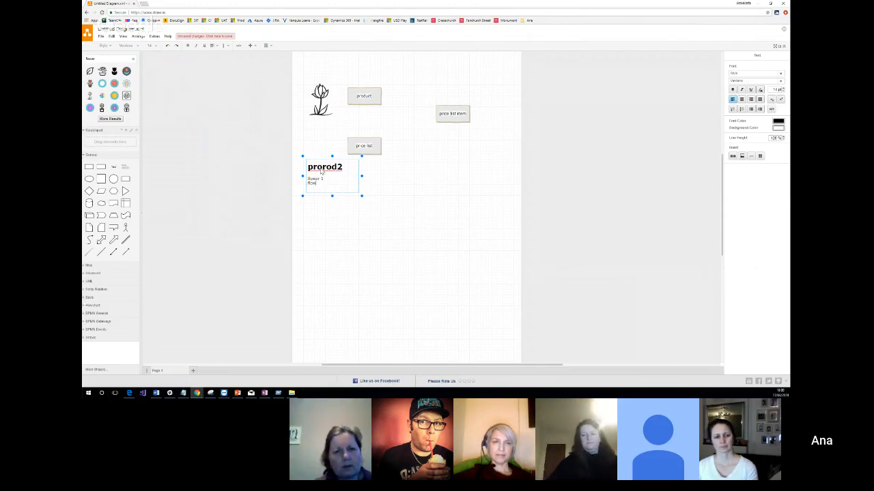
{"action": "type", "text": "er 2"}
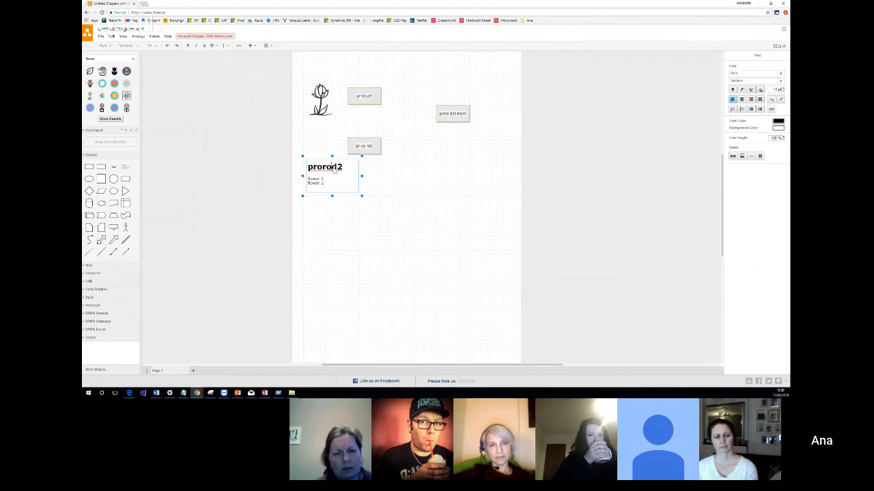
Change the text box heading to "products" and append the prices "£x" and "£y" to the flower 1 and flower 2 lines.
{"action": "left_click_drag", "start_coordinate": [343, 168], "coordinate": [332, 167]}
{"action": "double_click", "coordinate": [333, 173]}
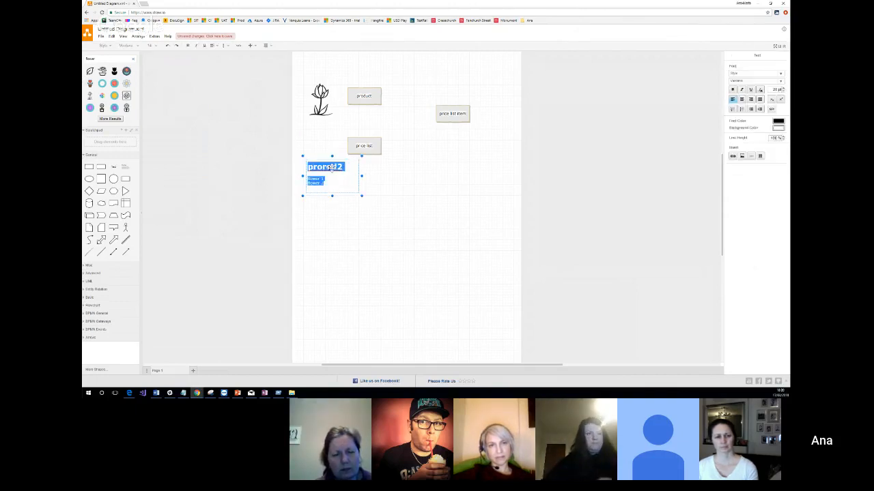
{"action": "left_click", "coordinate": [332, 173]}
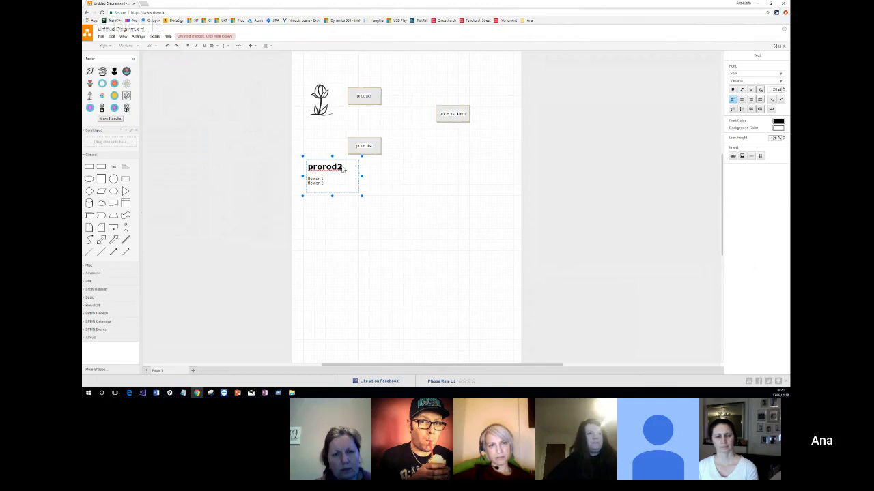
{"action": "key", "text": "BackSpace"}
{"action": "key", "text": "BackSpace"}
{"action": "key", "text": "BackSpace"}
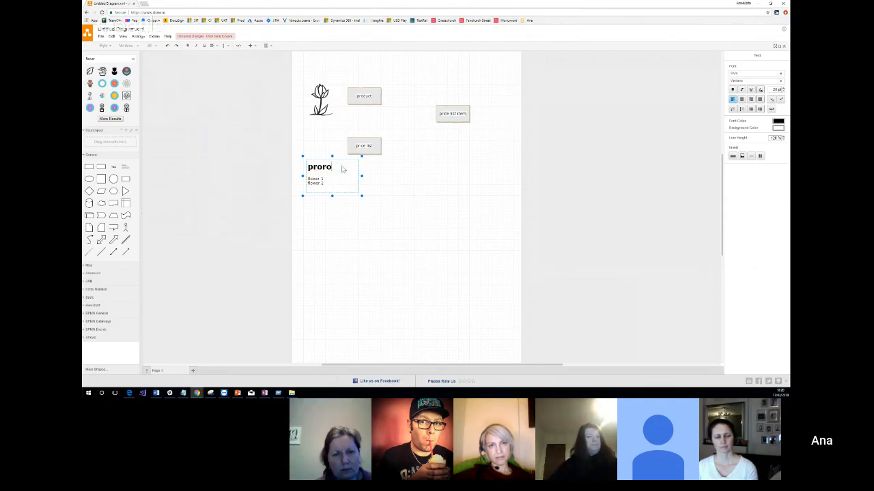
{"action": "key", "text": "BackSpace"}
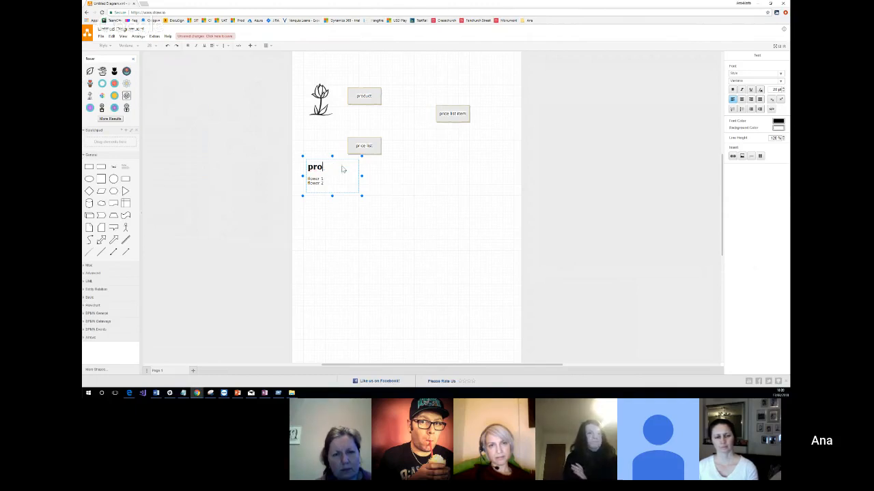
{"action": "type", "text": "ducts"}
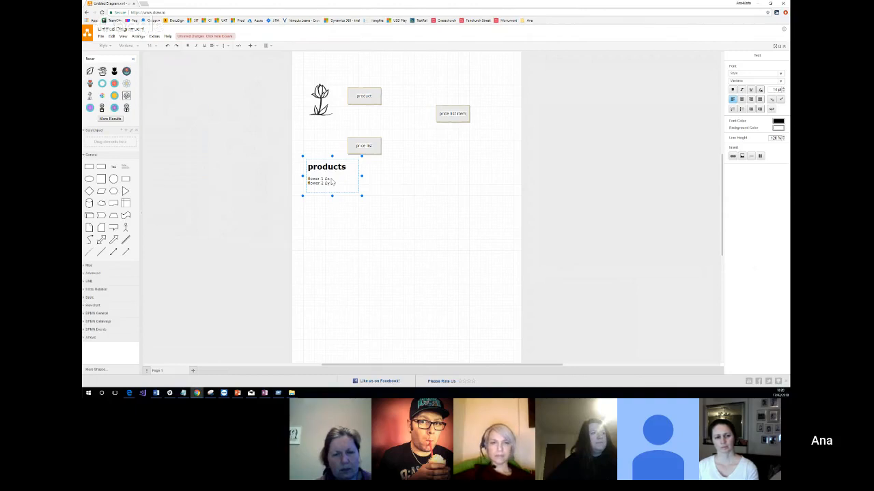
{"action": "left_click", "coordinate": [327, 123]}
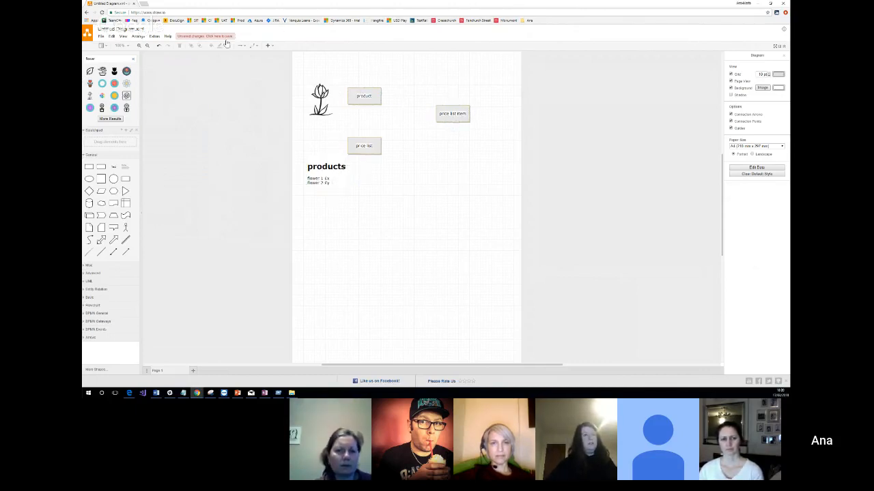
{"action": "left_click", "coordinate": [311, 181]}
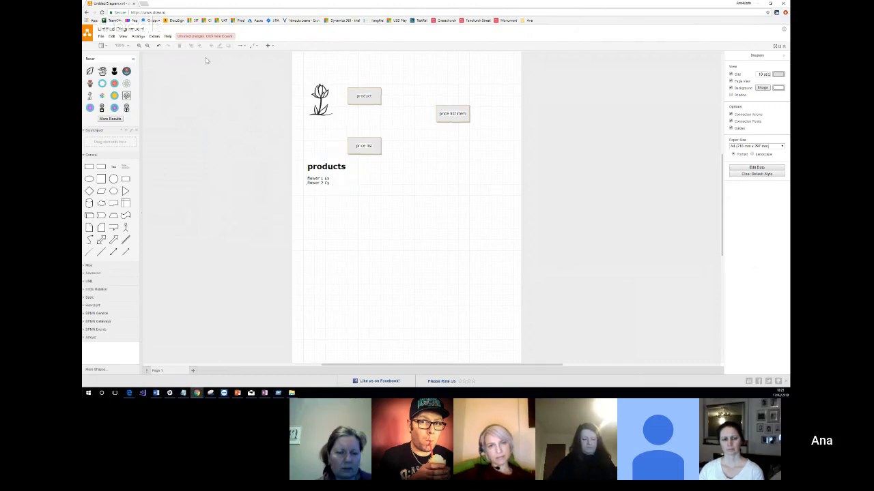
Choose the straight connector style and add a connected copy of the product box to its right.
{"action": "left_click", "coordinate": [254, 47]}
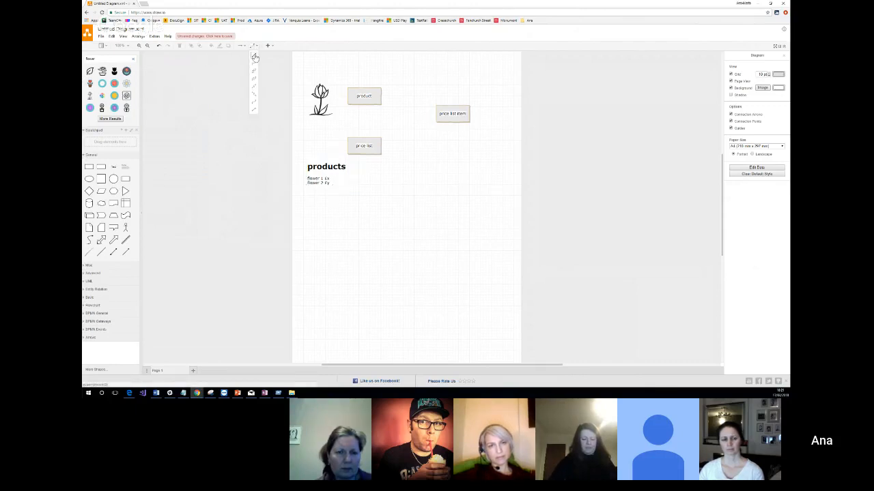
{"action": "left_click", "coordinate": [254, 57]}
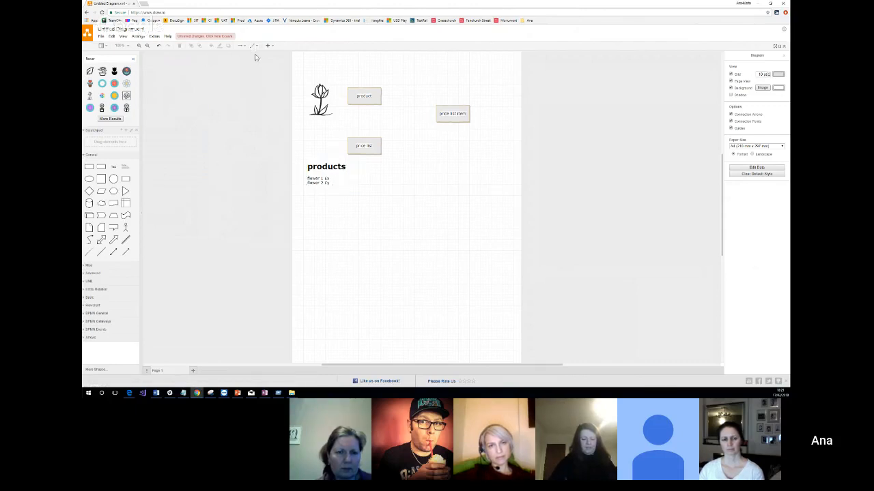
{"action": "left_click", "coordinate": [383, 96]}
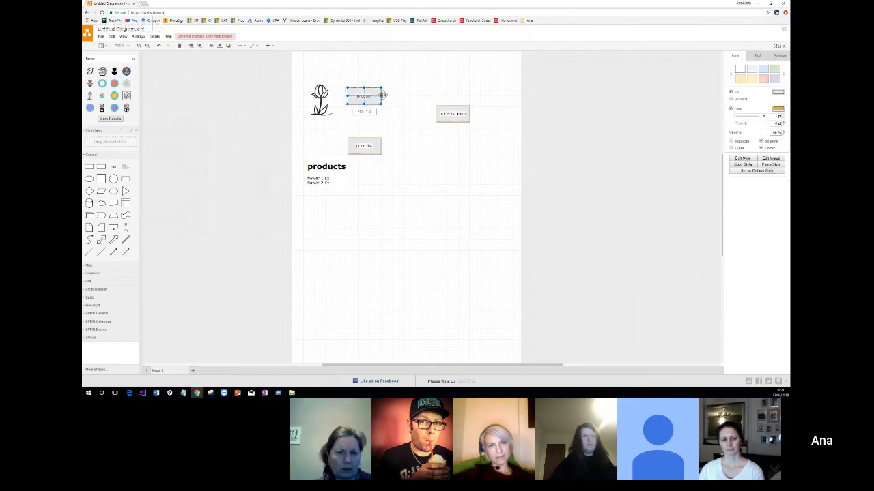
{"action": "left_click", "coordinate": [386, 95]}
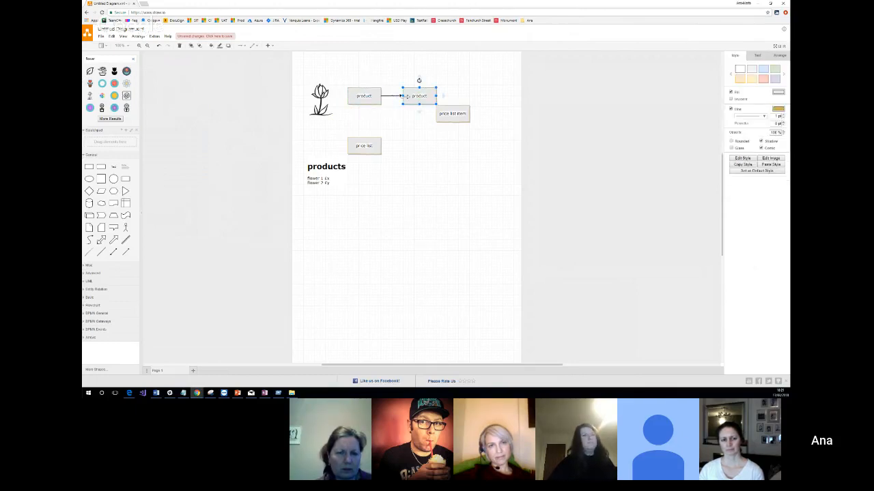
Delete the copied product box and attach the product box's loose arrow to the price list item box.
{"action": "key", "text": "Delete"}
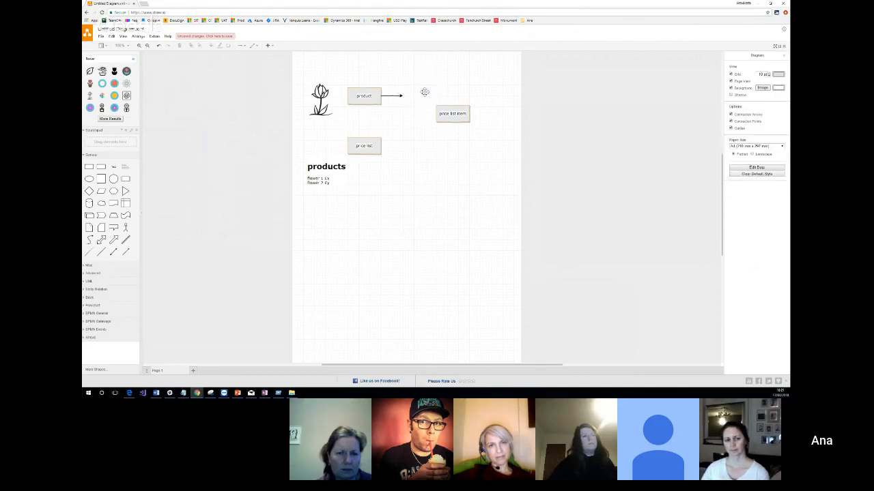
{"action": "left_click_drag", "start_coordinate": [401, 96], "coordinate": [437, 120]}
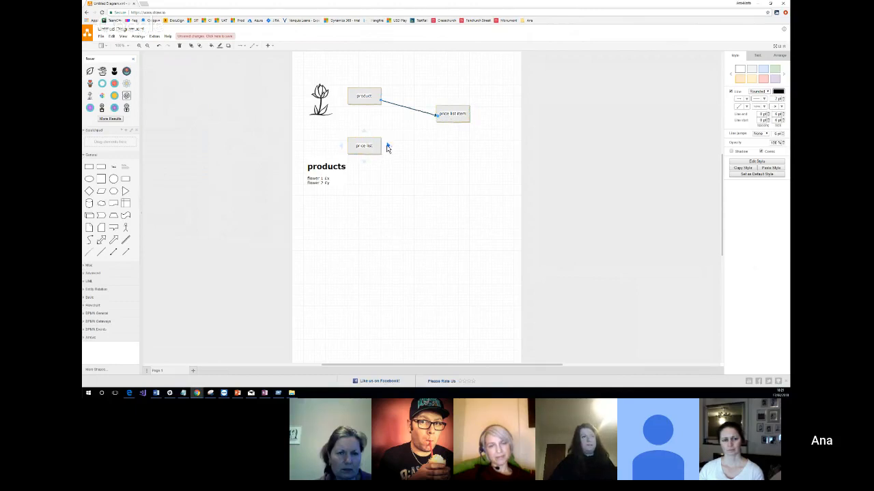
{"action": "left_click_drag", "start_coordinate": [387, 146], "coordinate": [440, 122]}
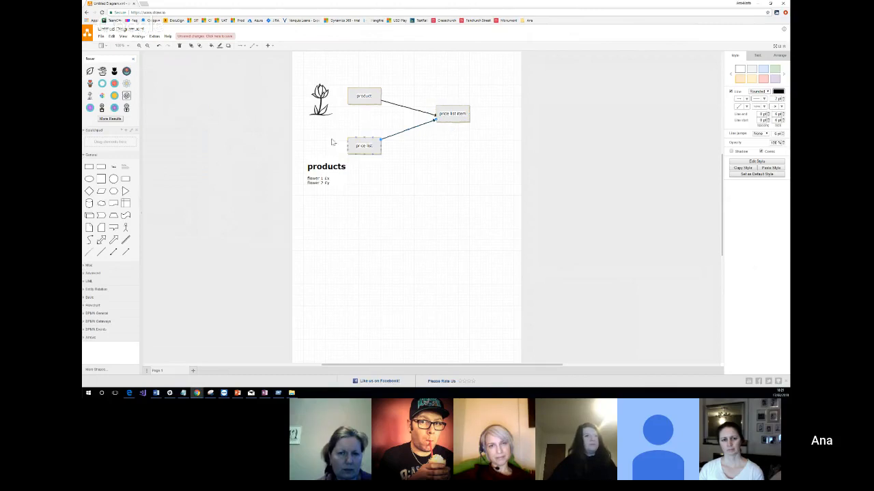
{"action": "left_click", "coordinate": [241, 45]}
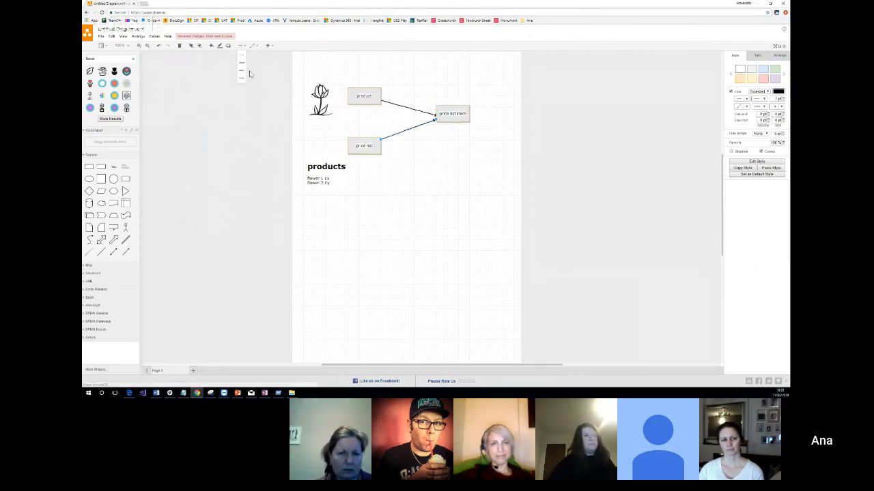
{"action": "left_click", "coordinate": [255, 45]}
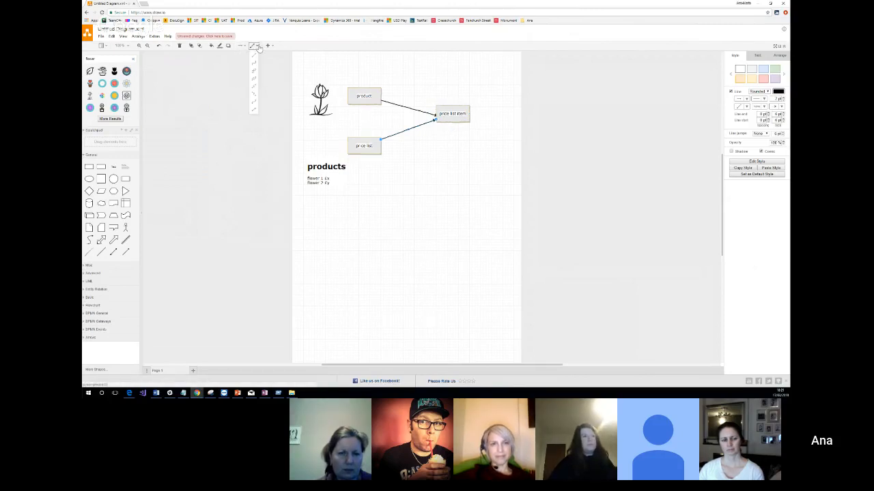
{"action": "left_click", "coordinate": [271, 46]}
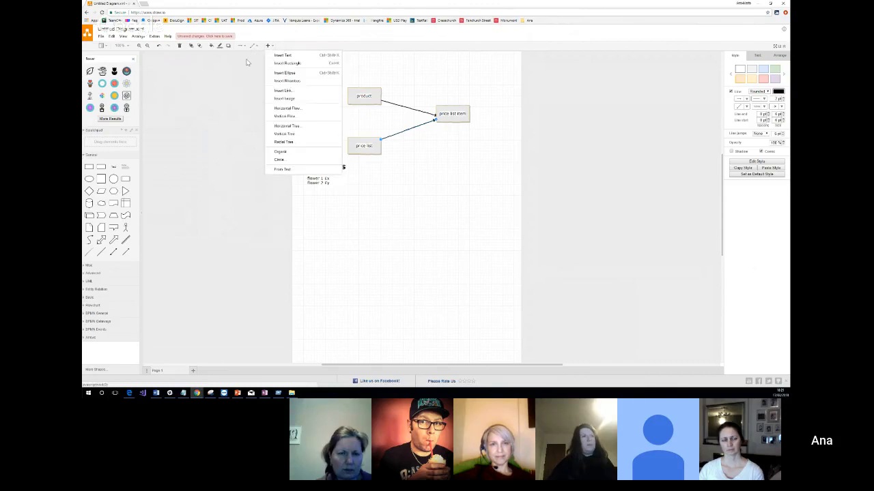
{"action": "left_click", "coordinate": [247, 62]}
{"action": "left_click", "coordinate": [242, 45]}
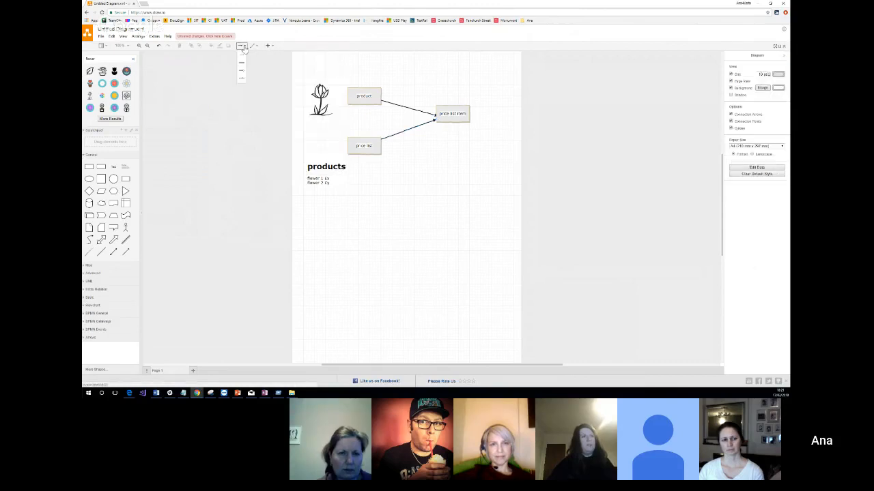
{"action": "left_click", "coordinate": [272, 88]}
{"action": "left_click", "coordinate": [408, 130]}
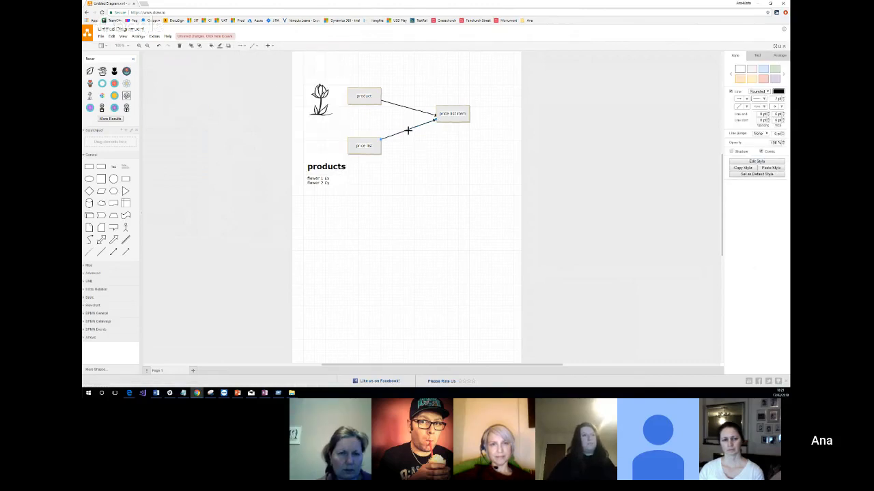
{"action": "key", "text": "Delete"}
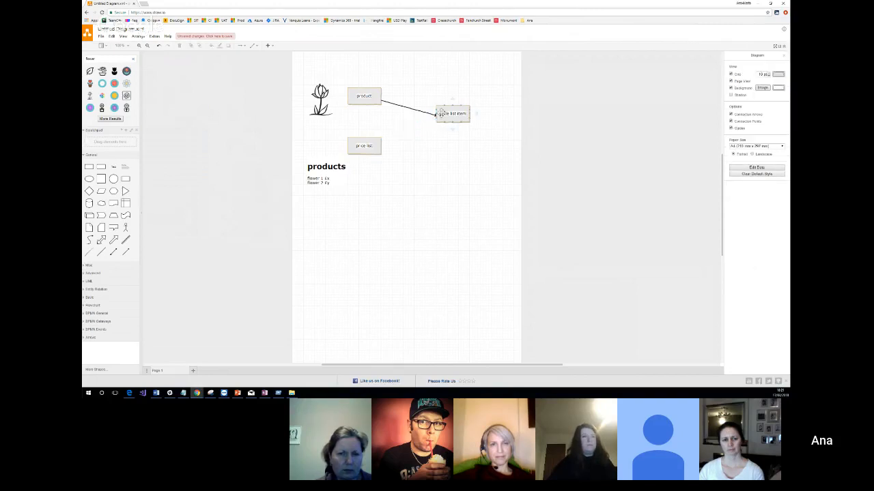
Draw a straight connector from the price list item box to the price list box.
{"action": "left_click", "coordinate": [441, 113]}
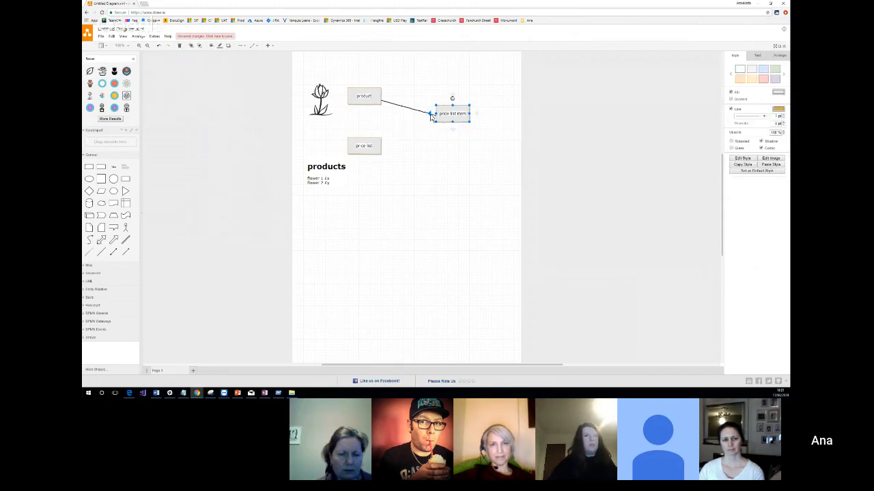
{"action": "left_click_drag", "start_coordinate": [431, 118], "coordinate": [381, 149]}
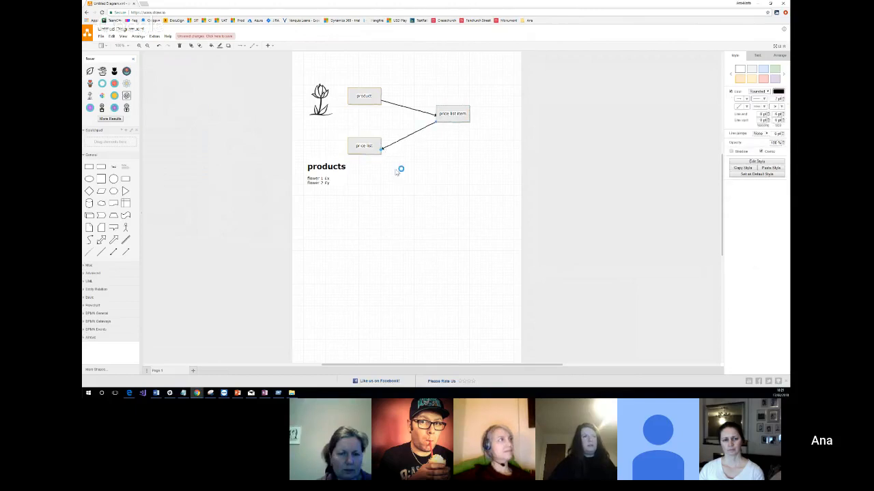
{"action": "left_click", "coordinate": [396, 170]}
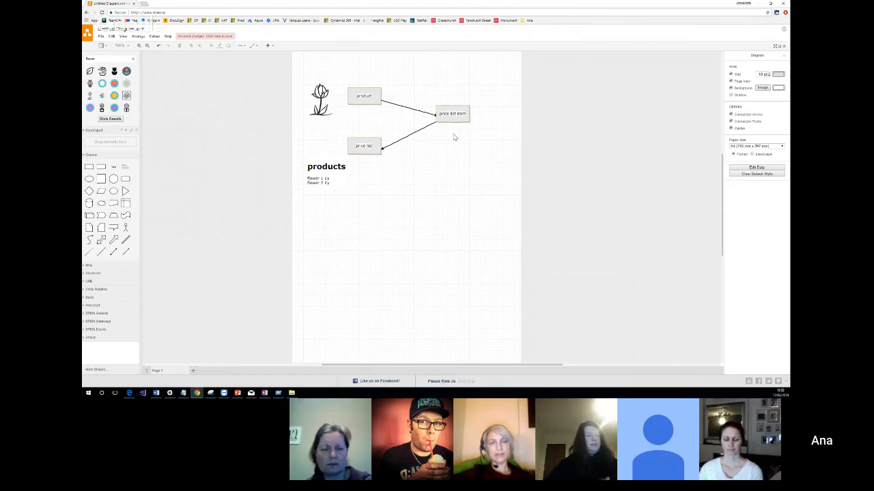
{"action": "left_click", "coordinate": [323, 197]}
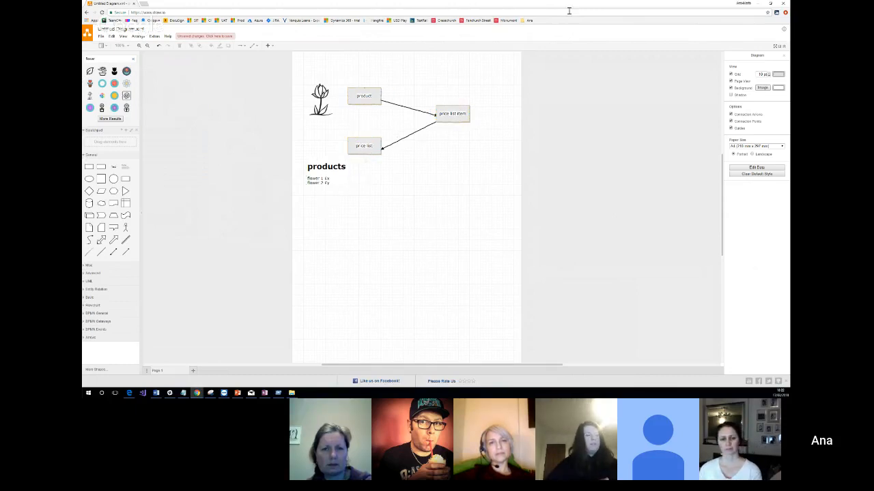
Switch to the Dynamics 365 product catalog settings and open Families & Products.
{"action": "left_click", "coordinate": [759, 4]}
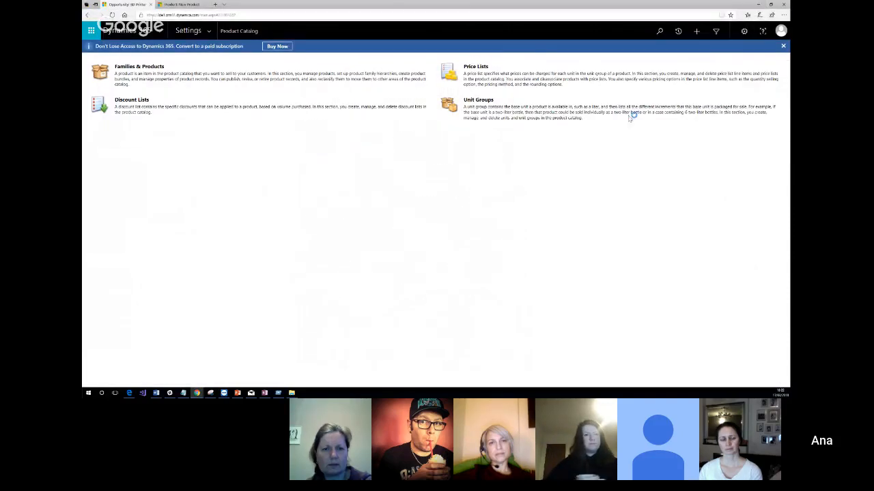
{"action": "left_click", "coordinate": [134, 70]}
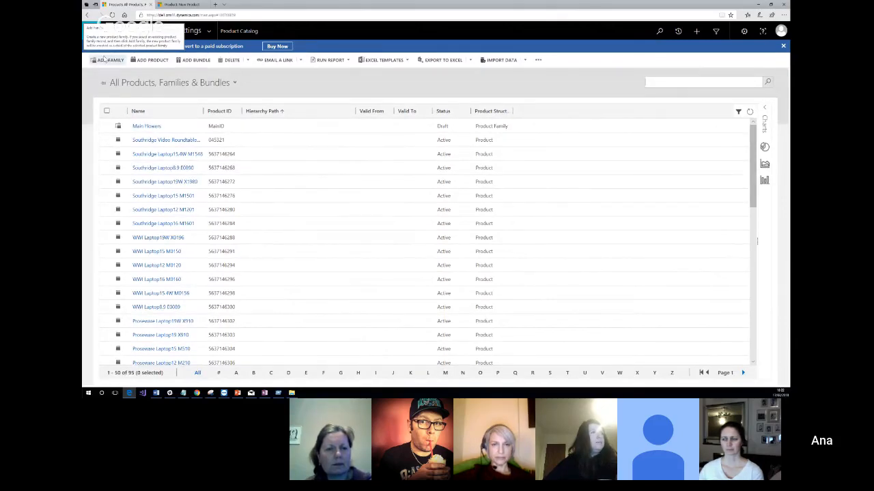
Create a product family named "Flowers" with product ID "Flowers id" and parent "Main Flowers", and save it.
{"action": "left_click", "coordinate": [104, 61]}
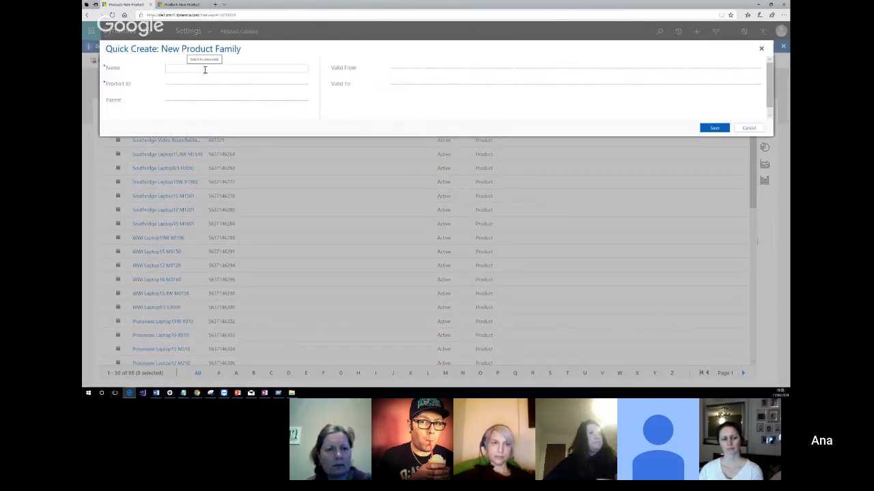
{"action": "type", "text": "P"}
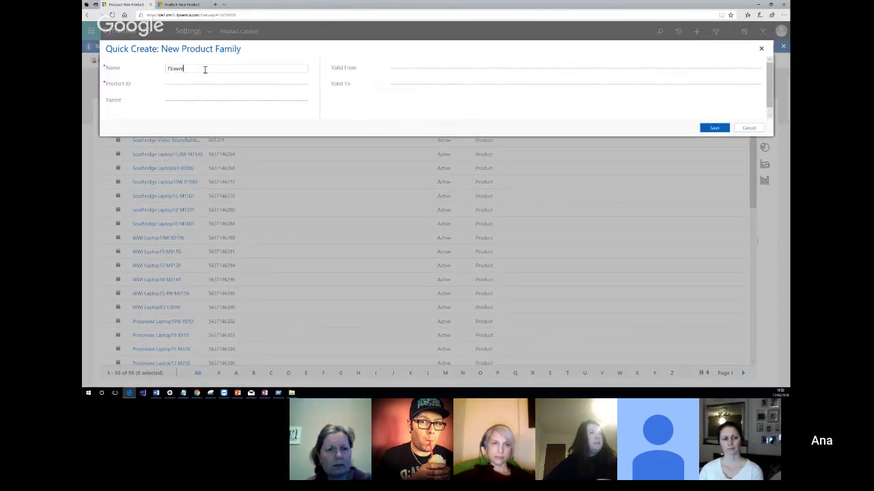
{"action": "left_click", "coordinate": [198, 83]}
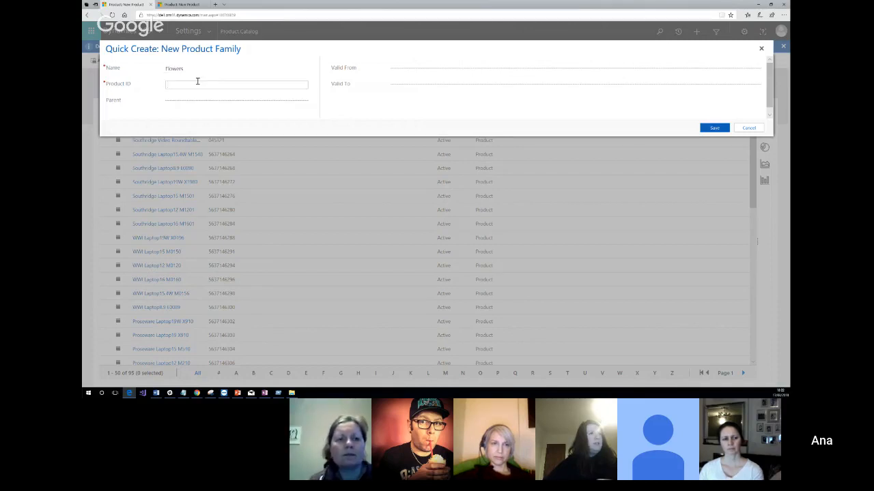
{"action": "type", "text": "Flowers"}
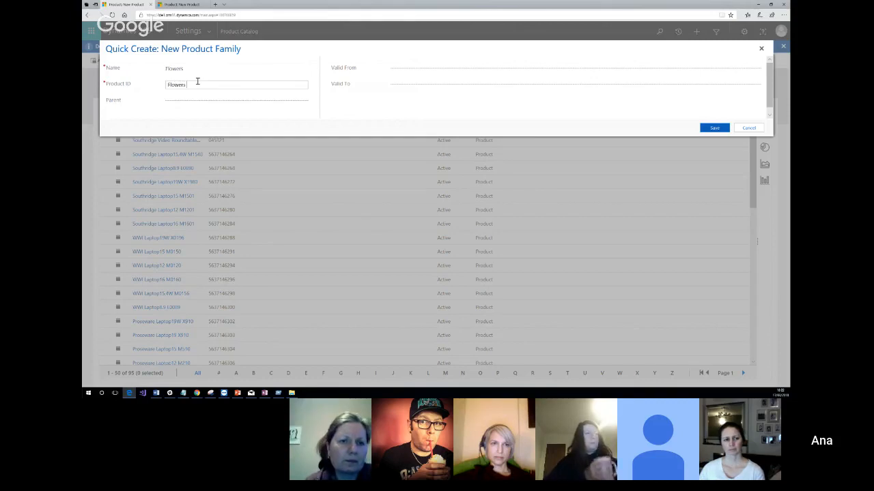
{"action": "type", "text": " id"}
{"action": "left_click", "coordinate": [384, 111]}
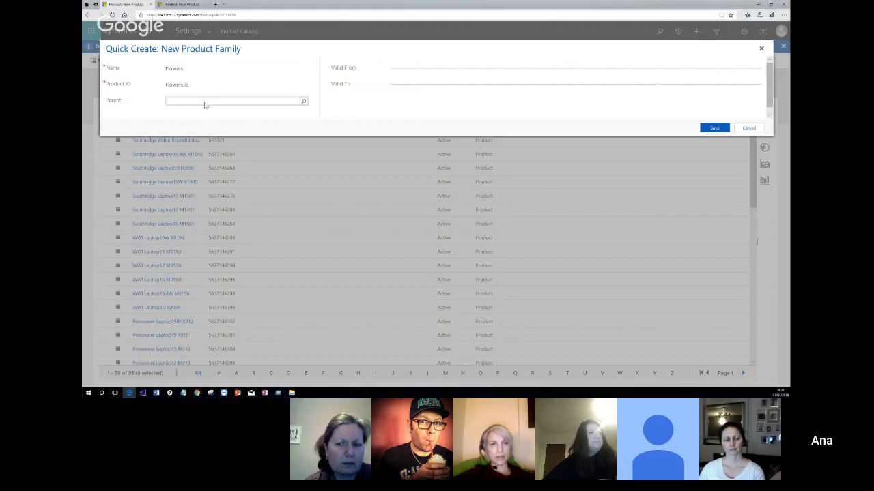
{"action": "left_click", "coordinate": [303, 102]}
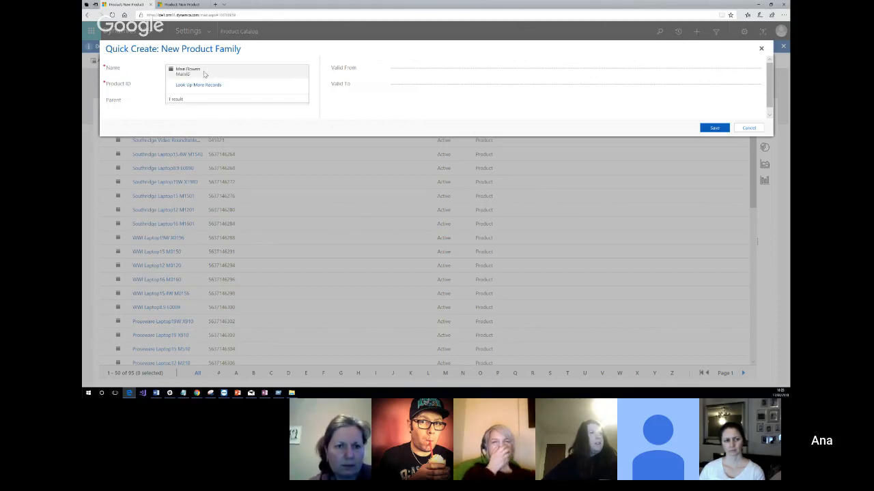
{"action": "left_click", "coordinate": [179, 72]}
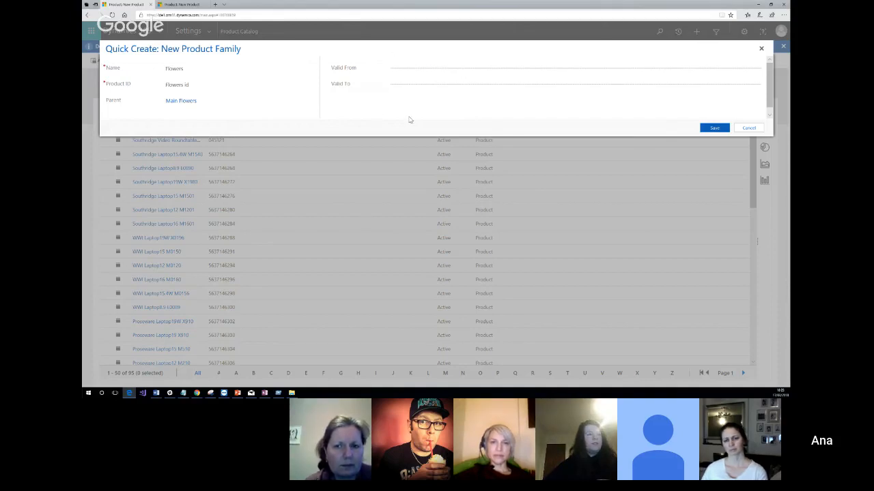
{"action": "left_click", "coordinate": [715, 131]}
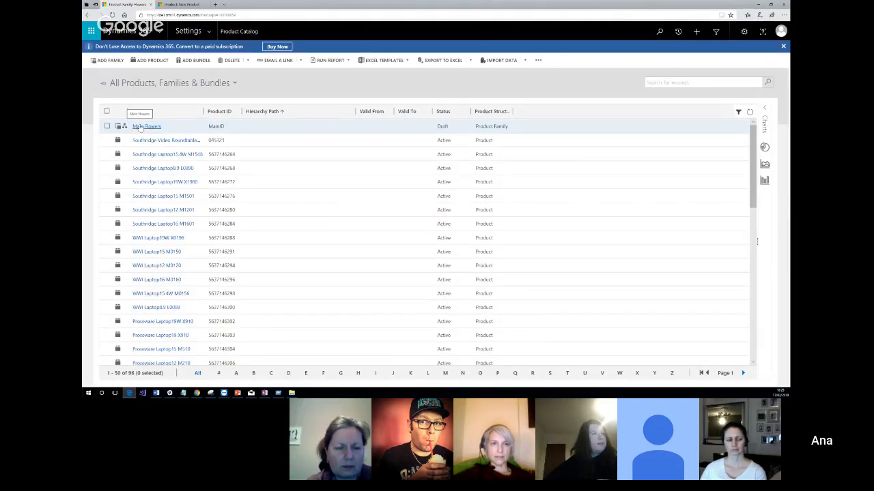
Search the product list for "flowers" and open the Flowers product family record.
{"action": "left_click", "coordinate": [652, 82]}
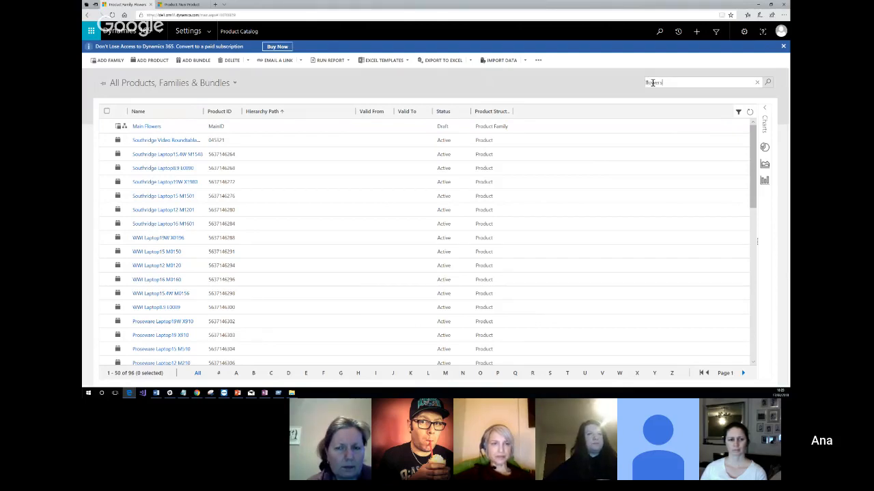
{"action": "key", "text": "Return"}
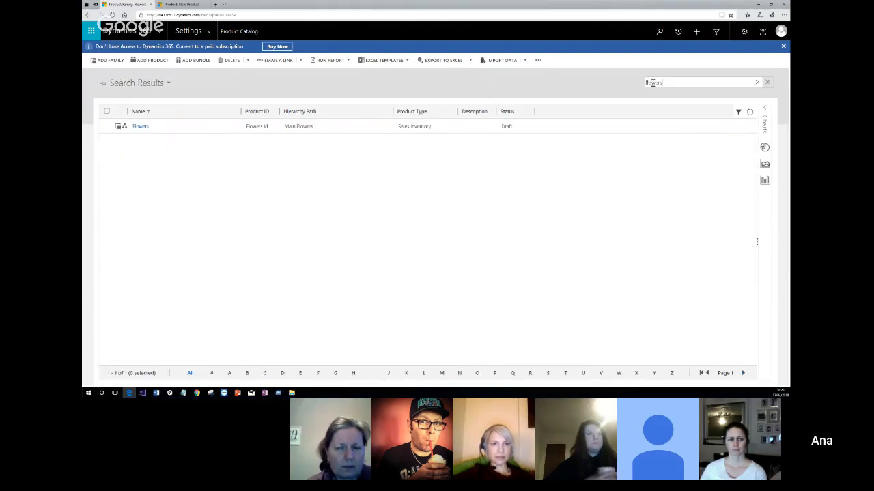
{"action": "left_click", "coordinate": [140, 127]}
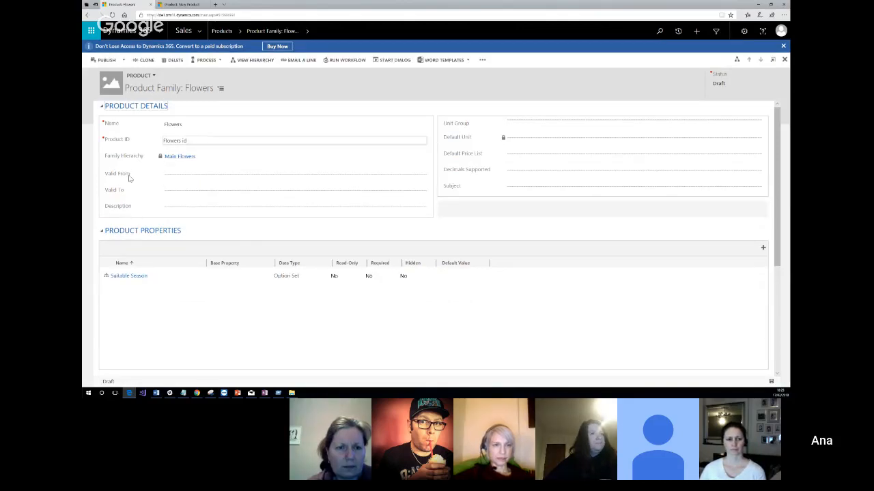
Rename the product family to "Flowers for Spring Event" and save the record.
{"action": "scroll", "coordinate": [193, 183], "scroll_direction": "down", "scroll_amount": 1}
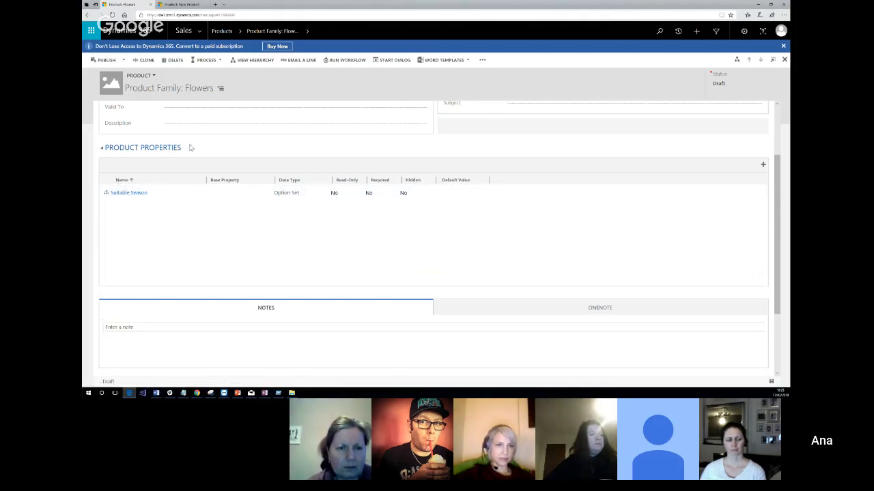
{"action": "scroll", "coordinate": [187, 148], "scroll_direction": "up", "scroll_amount": 2}
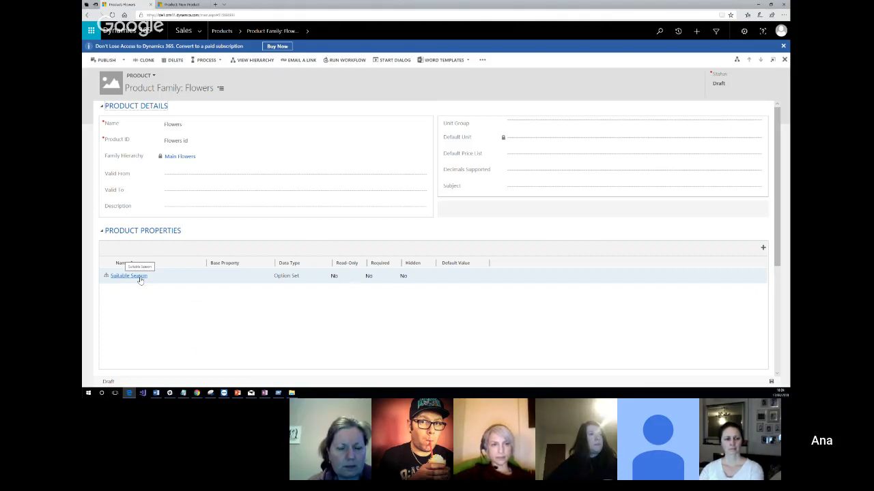
{"action": "left_click", "coordinate": [192, 124]}
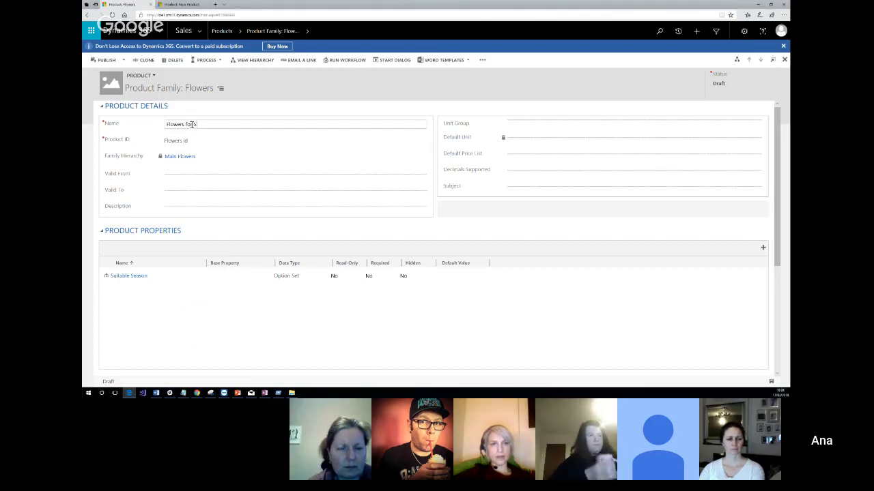
{"action": "type", "text": "Spring Event"}
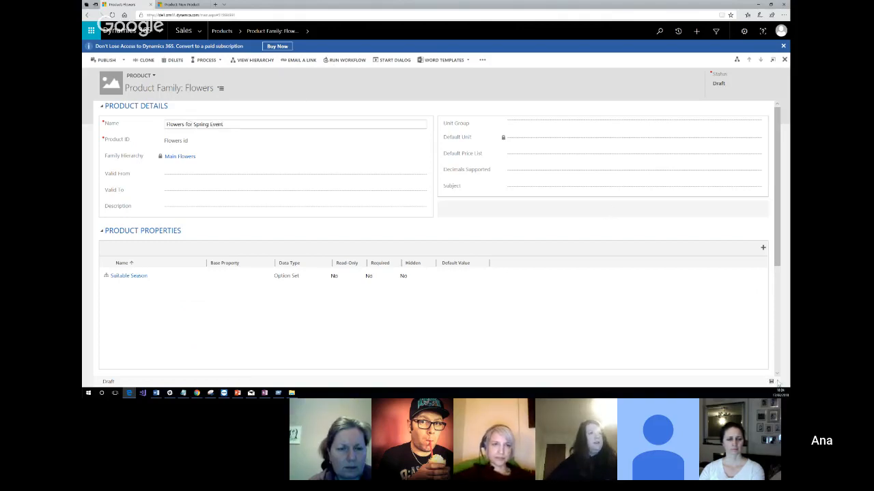
{"action": "left_click", "coordinate": [772, 382]}
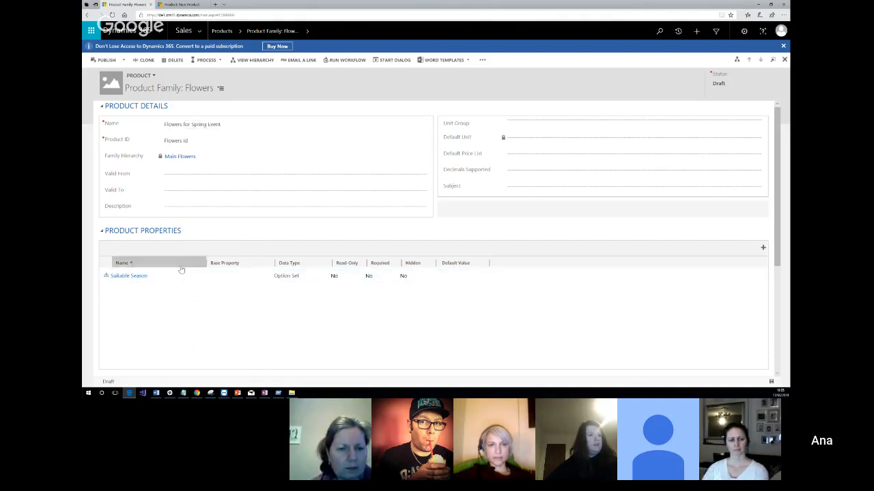
Open the family's Suitable Season property and review its default value field and option set items.
{"action": "left_click", "coordinate": [139, 276]}
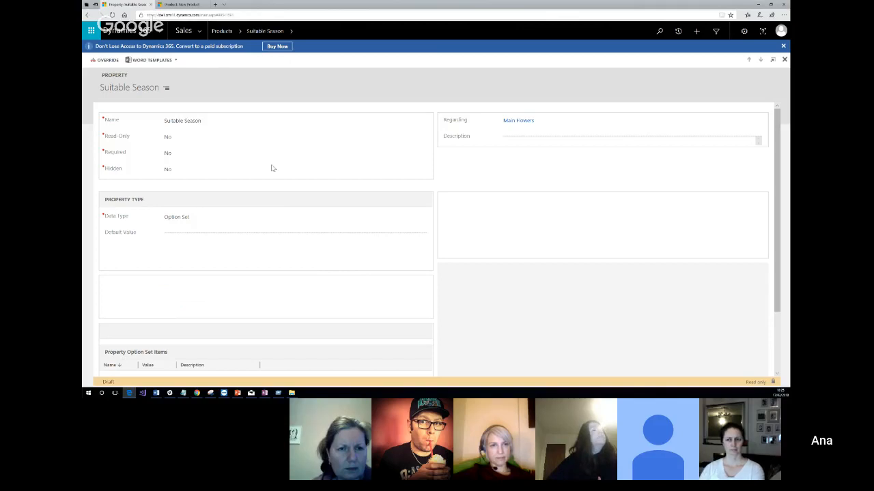
{"action": "left_click", "coordinate": [171, 234]}
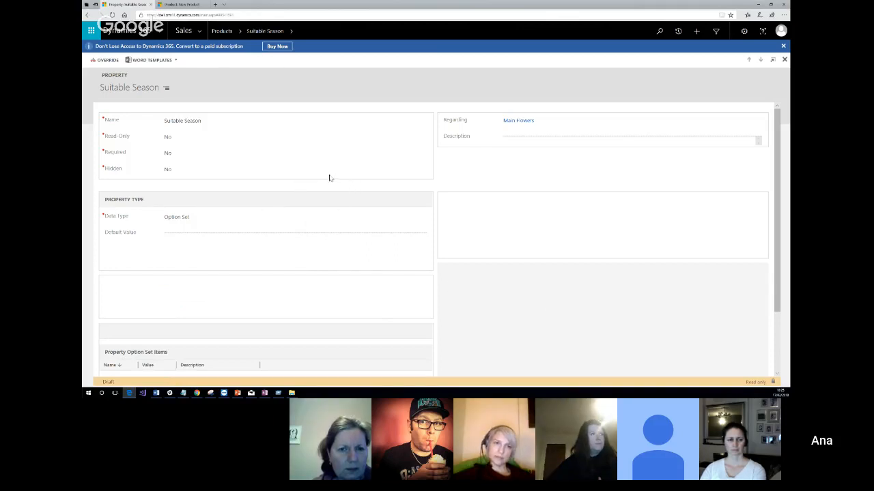
{"action": "scroll", "coordinate": [246, 188], "scroll_direction": "down", "scroll_amount": 2}
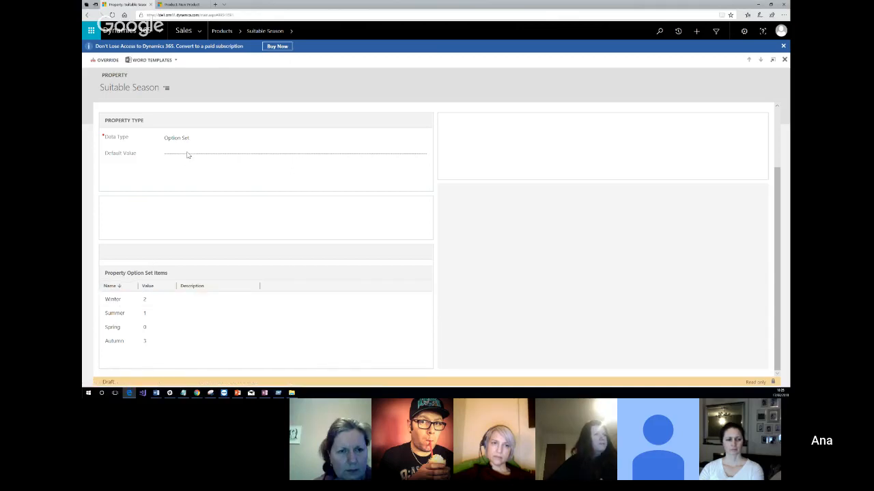
{"action": "scroll", "coordinate": [202, 182], "scroll_direction": "up", "scroll_amount": 1}
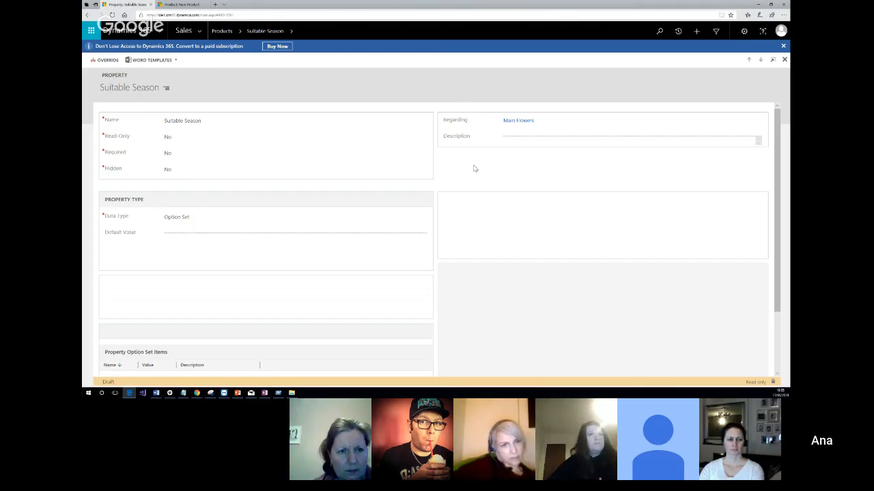
Set the Suitable Season property's default value to Spring in the parent Main Flowers family, and return to the Flowers for Spring Event family.
{"action": "left_click", "coordinate": [517, 120]}
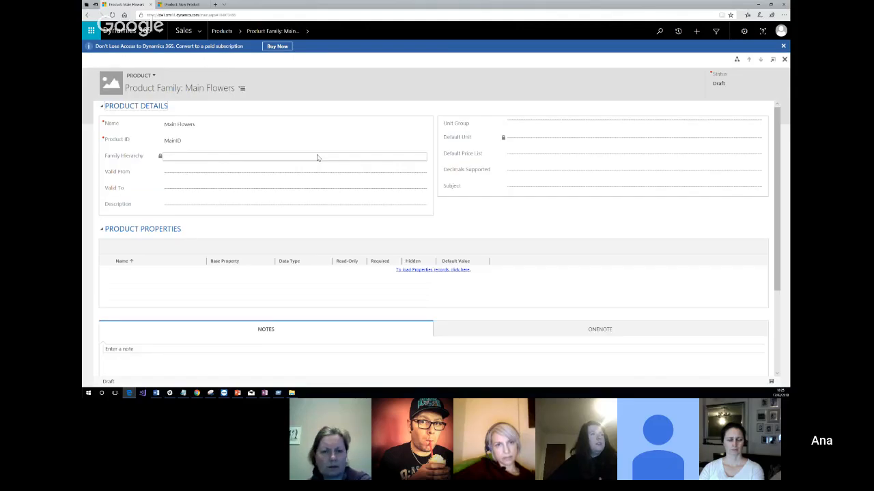
{"action": "scroll", "coordinate": [335, 180], "scroll_direction": "down", "scroll_amount": 2}
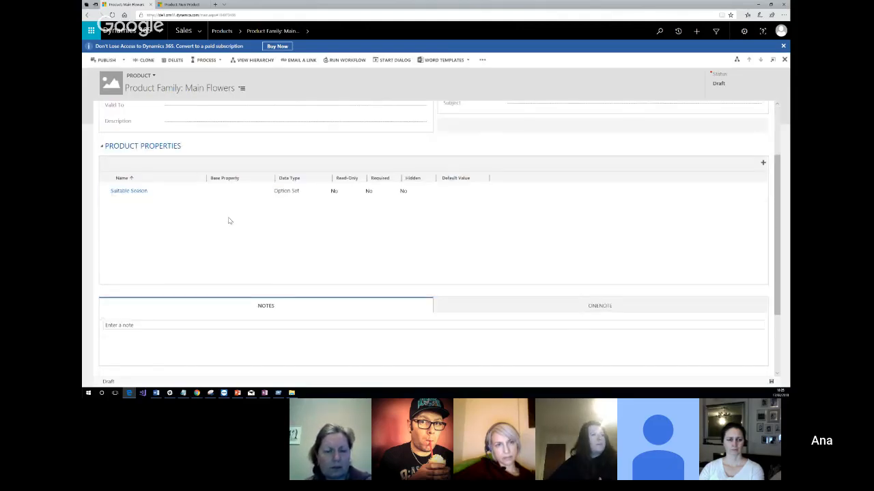
{"action": "left_click", "coordinate": [129, 191]}
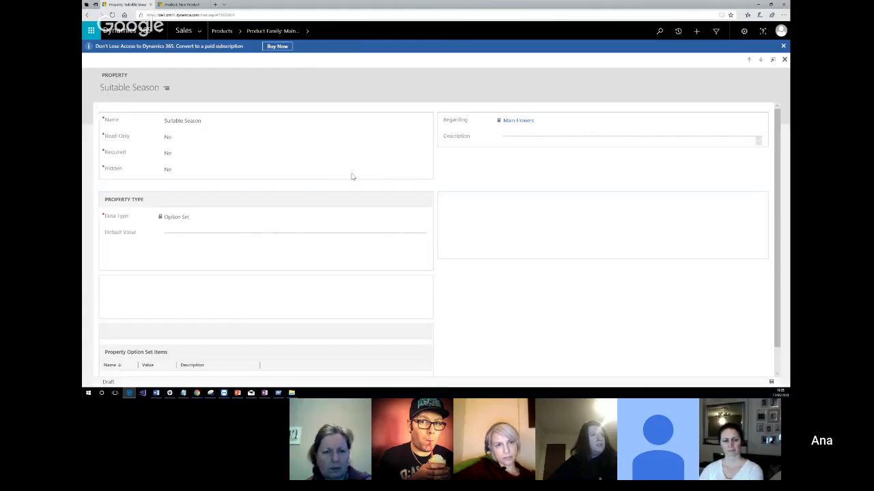
{"action": "left_click", "coordinate": [214, 234]}
{"action": "left_click", "coordinate": [422, 234]}
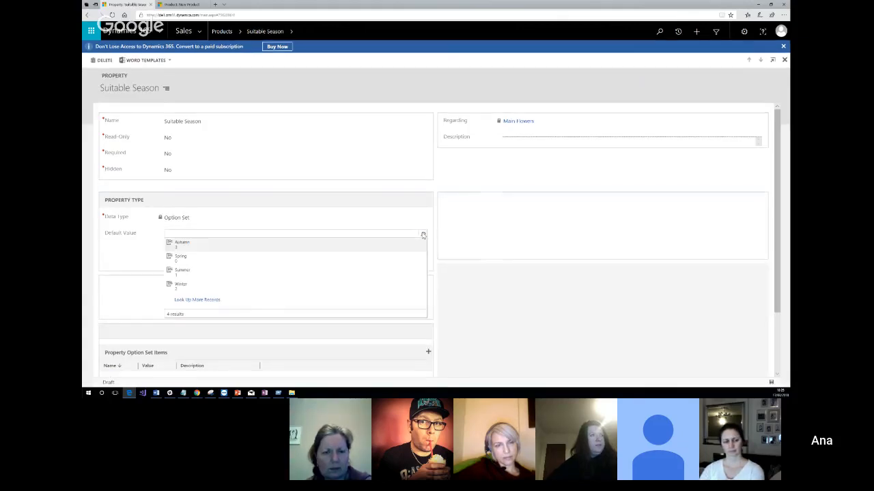
{"action": "left_click", "coordinate": [198, 258]}
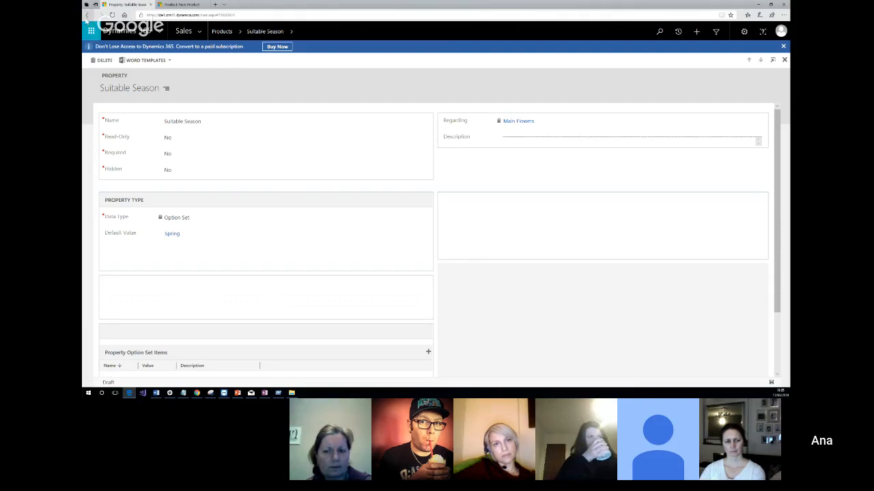
{"action": "left_click", "coordinate": [87, 15]}
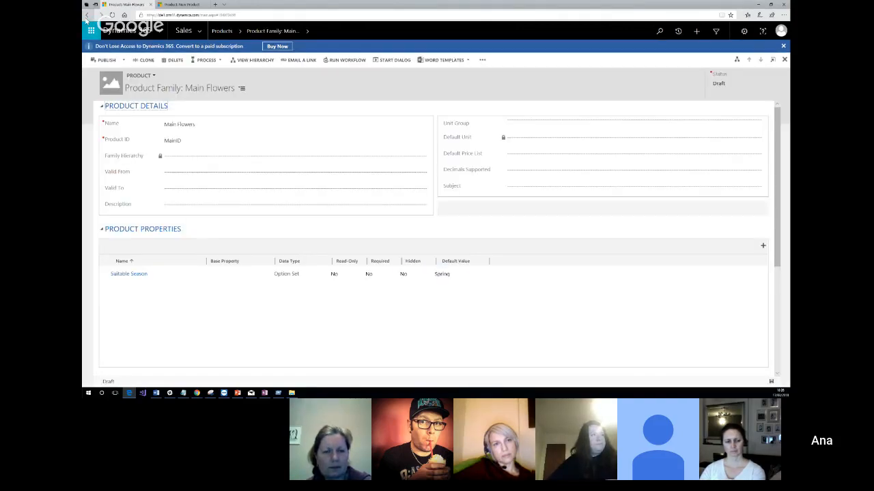
{"action": "left_click", "coordinate": [87, 16]}
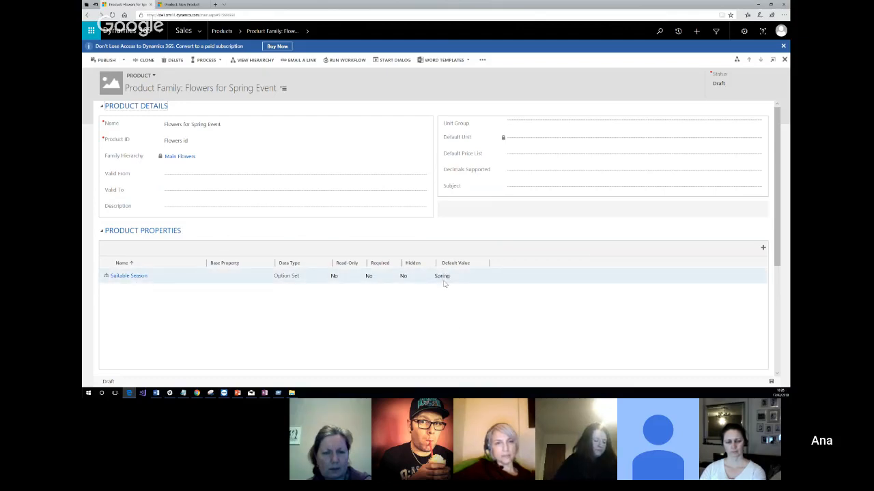
Create a product property named "Colour" with the Option Set data type for Flowers for Spring Event and save it.
{"action": "left_click", "coordinate": [763, 248]}
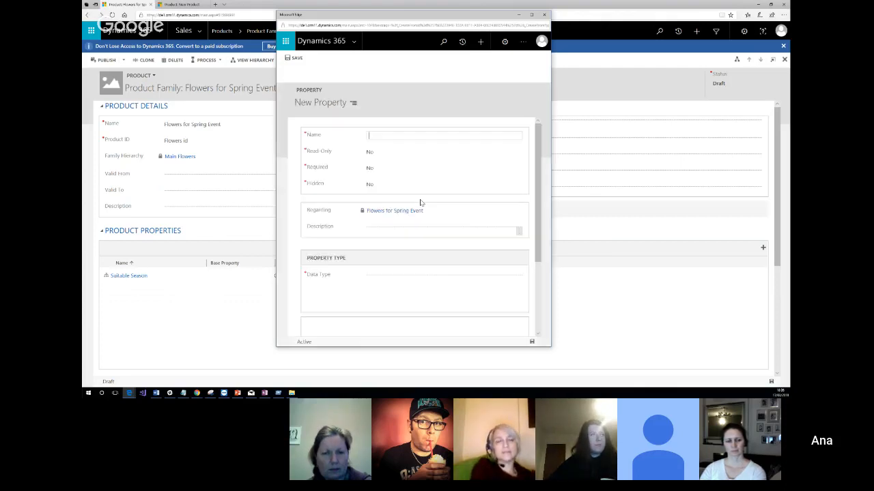
{"action": "left_click", "coordinate": [385, 118]}
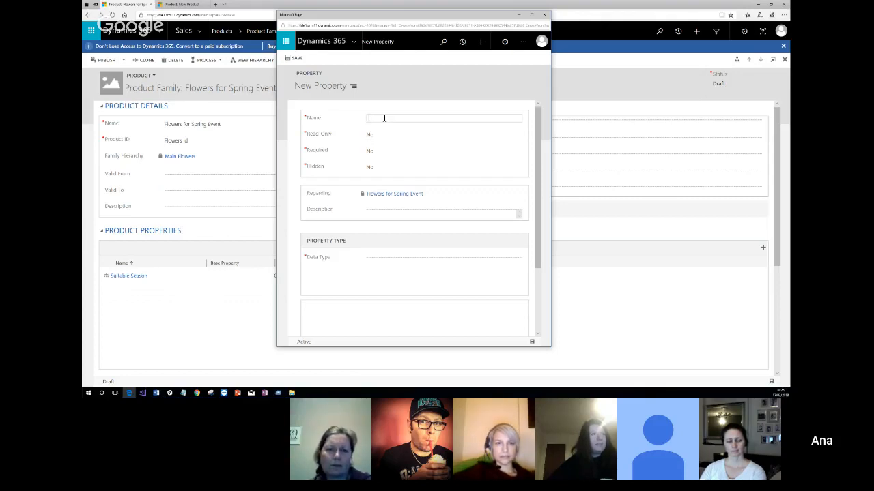
{"action": "type", "text": "Colour"}
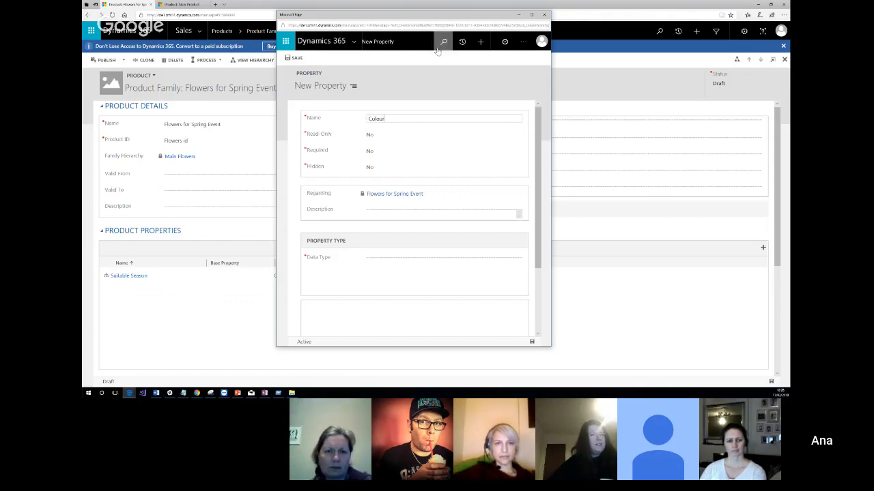
{"action": "key", "text": "Tab"}
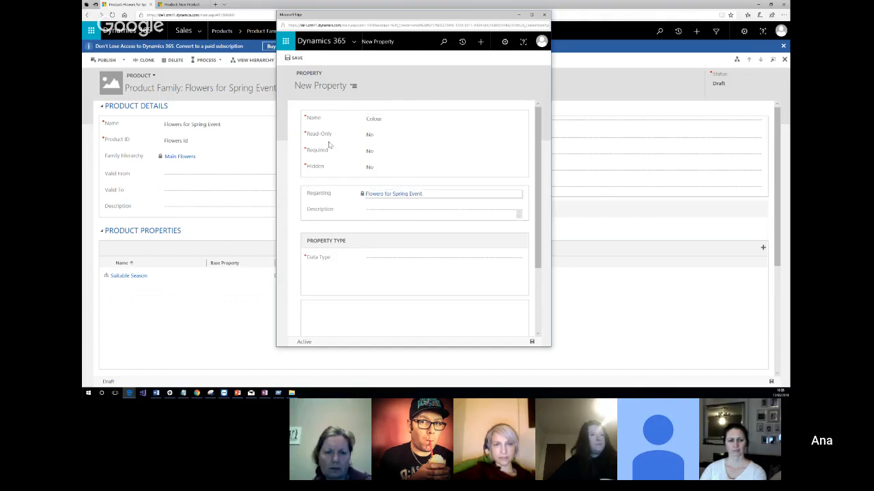
{"action": "left_click", "coordinate": [378, 258]}
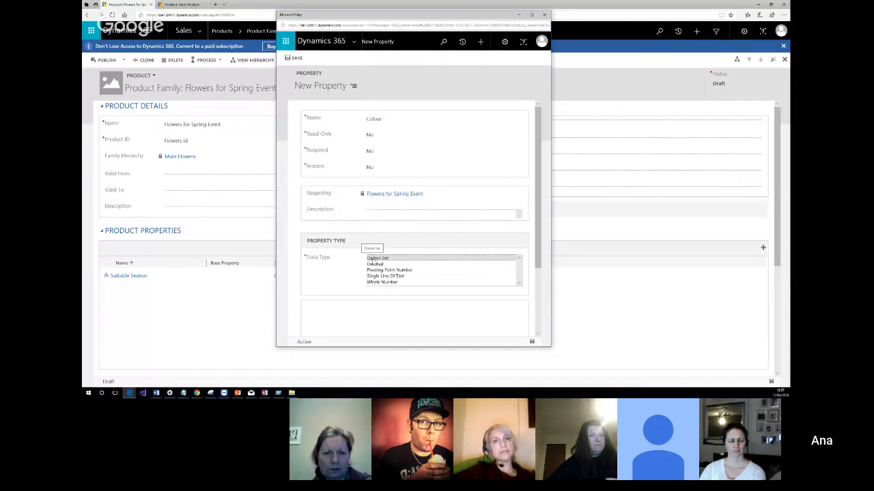
{"action": "left_click", "coordinate": [377, 258]}
{"action": "scroll", "coordinate": [344, 234], "scroll_direction": "down", "scroll_amount": 1}
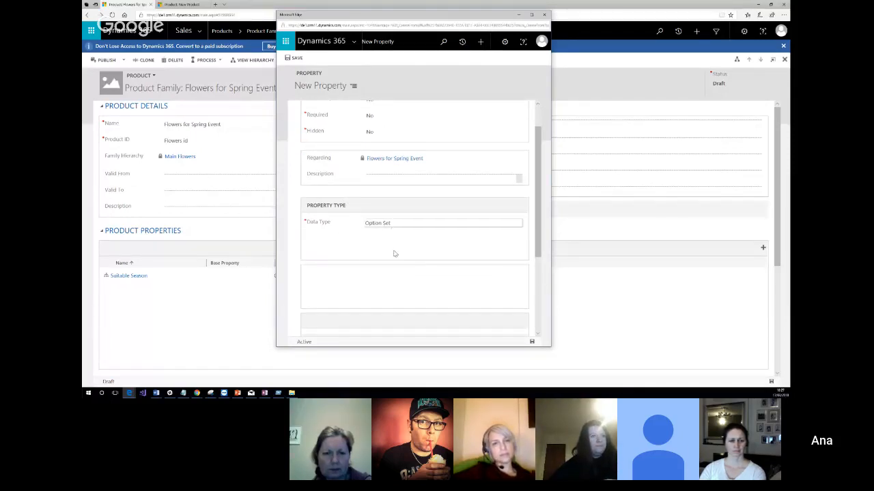
{"action": "scroll", "coordinate": [369, 259], "scroll_direction": "up", "scroll_amount": 1}
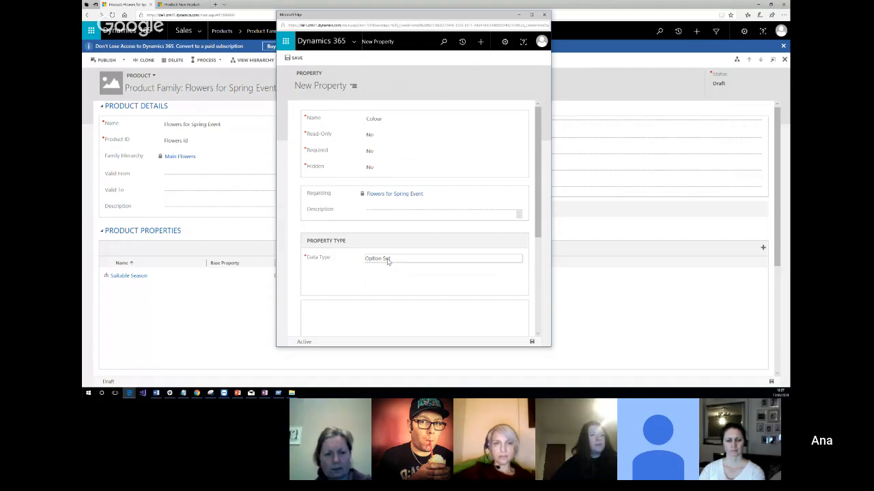
{"action": "left_click", "coordinate": [532, 342]}
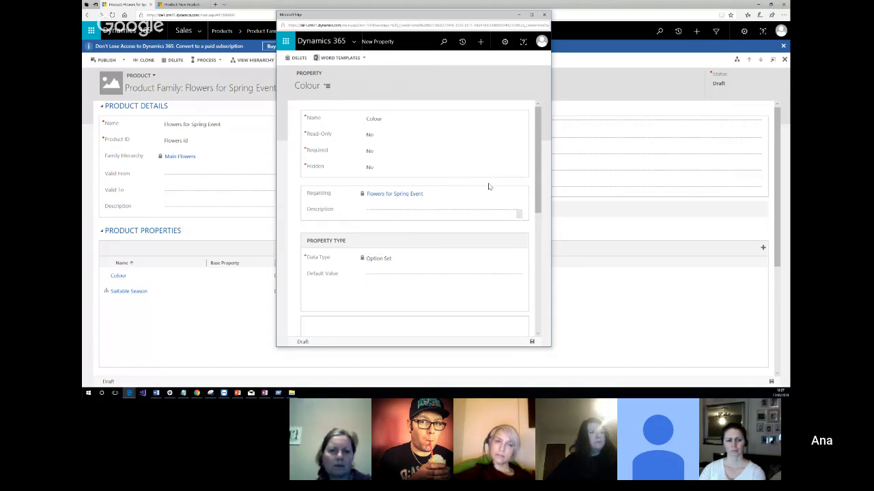
Add the option set items Purple, Red and Beige to the Colour property.
{"action": "scroll", "coordinate": [489, 187], "scroll_direction": "down", "scroll_amount": 5}
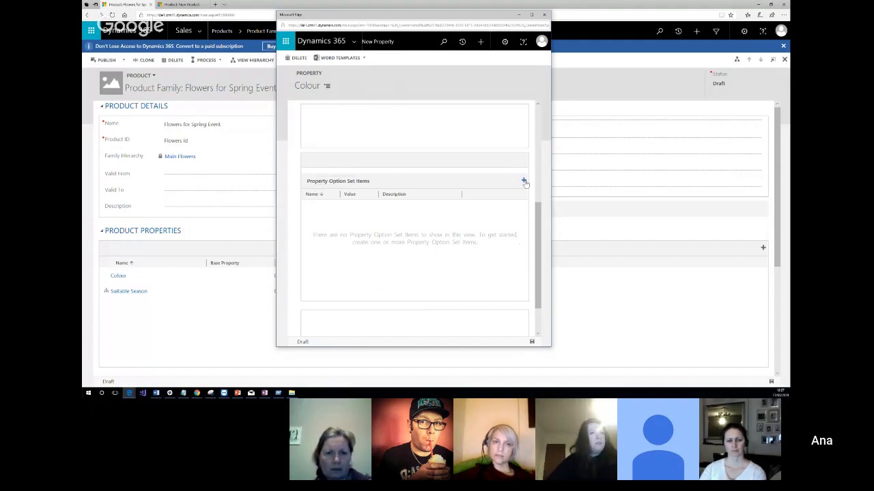
{"action": "left_click", "coordinate": [524, 181]}
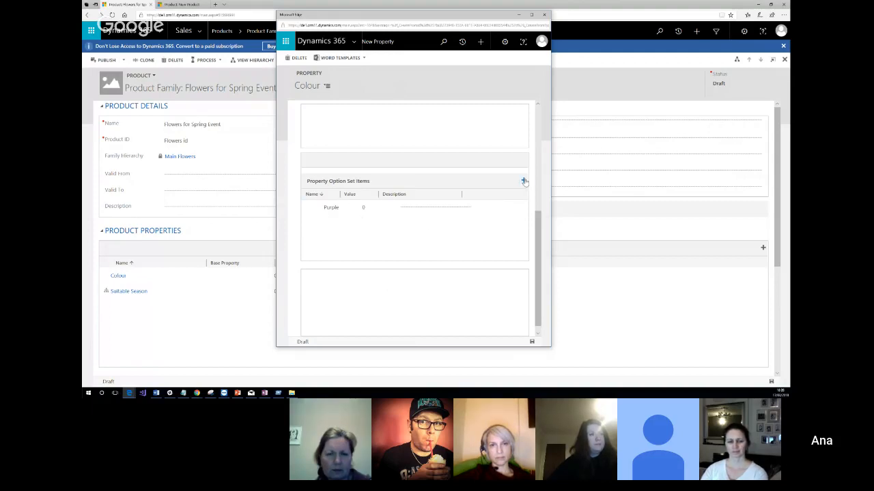
{"action": "left_click", "coordinate": [524, 181]}
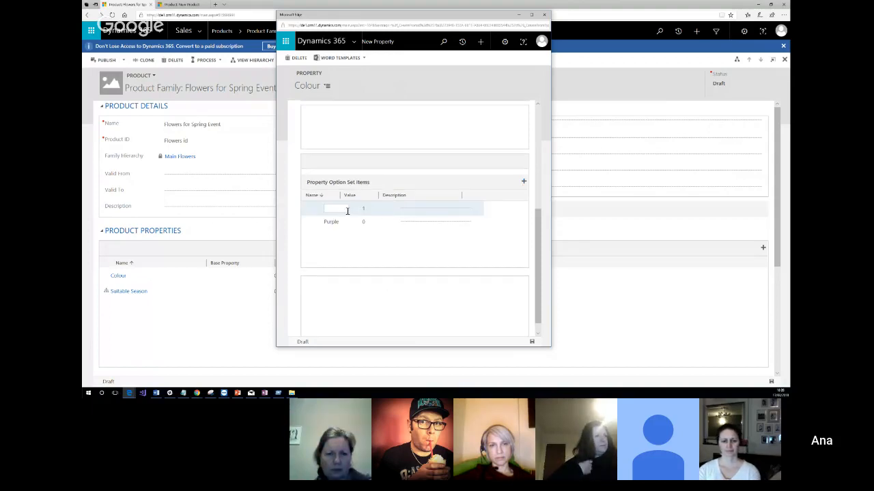
{"action": "type", "text": "Red"}
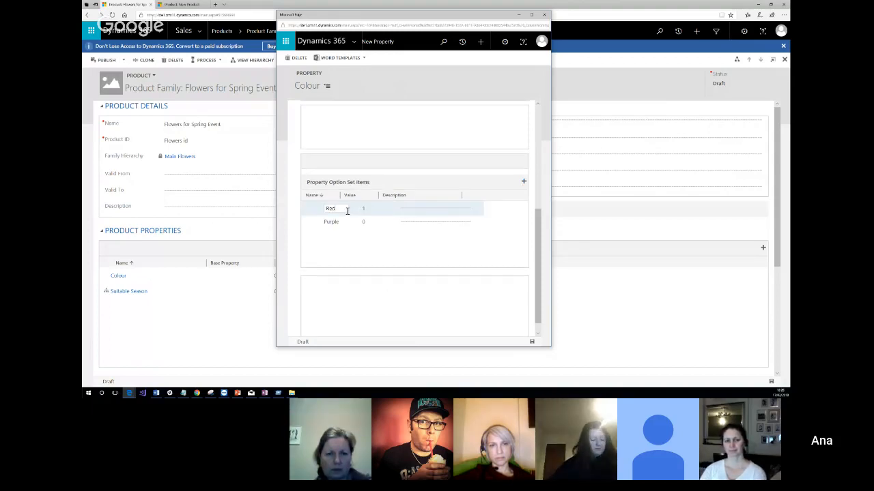
{"action": "left_click", "coordinate": [523, 182]}
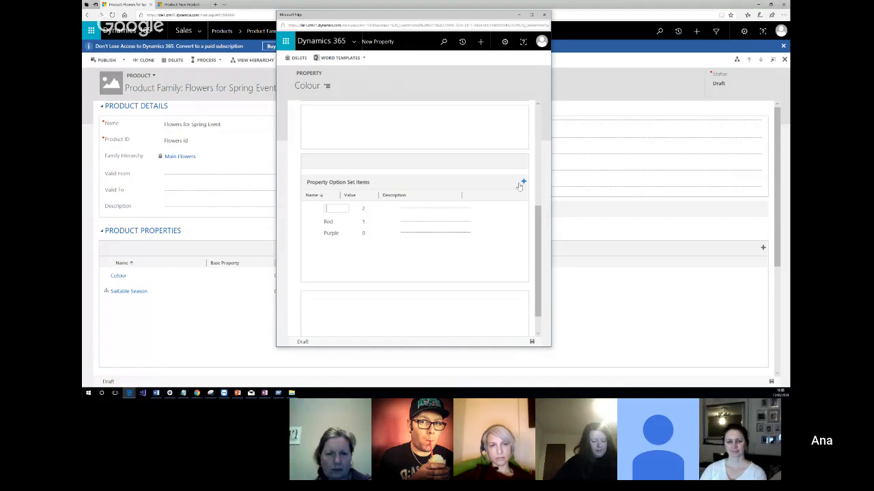
{"action": "type", "text": "beige"}
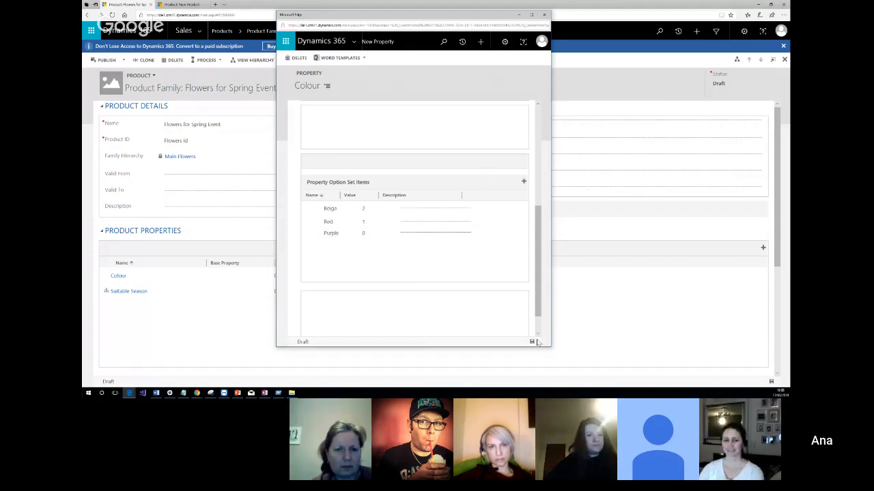
Set the Colour property's default value to Beige.
{"action": "scroll", "coordinate": [433, 255], "scroll_direction": "up", "scroll_amount": 5}
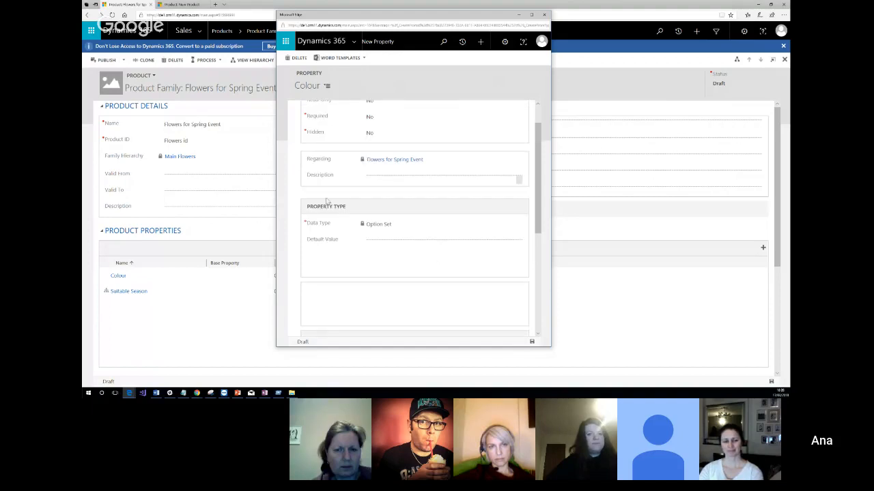
{"action": "scroll", "coordinate": [437, 213], "scroll_direction": "up", "scroll_amount": 1}
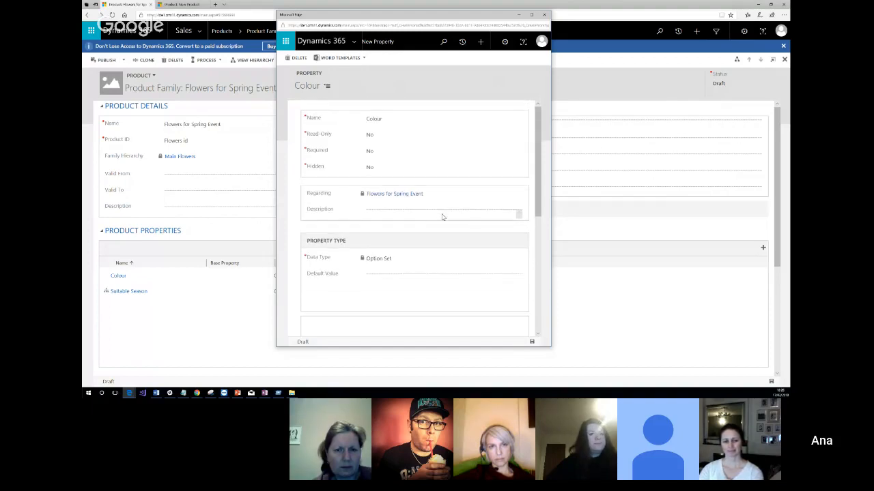
{"action": "left_click", "coordinate": [518, 275]}
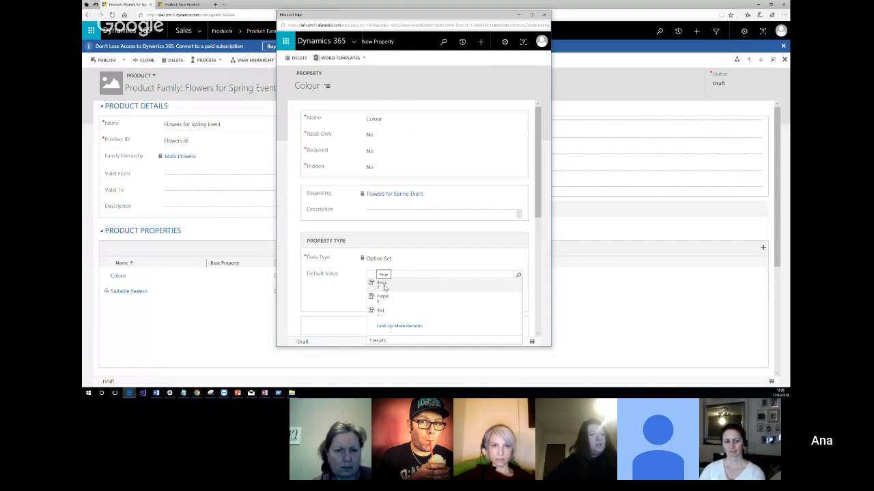
{"action": "left_click", "coordinate": [383, 284]}
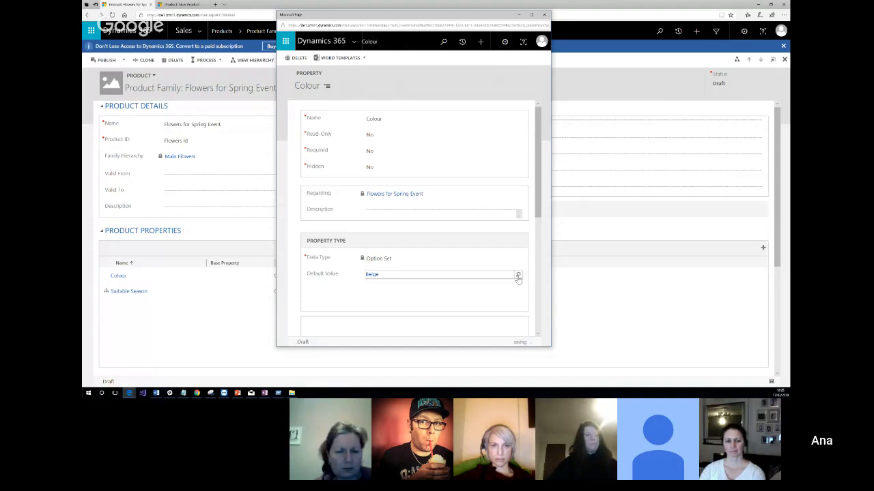
Try to look up a different default value for the Colour property, and close the property window.
{"action": "left_click", "coordinate": [518, 279]}
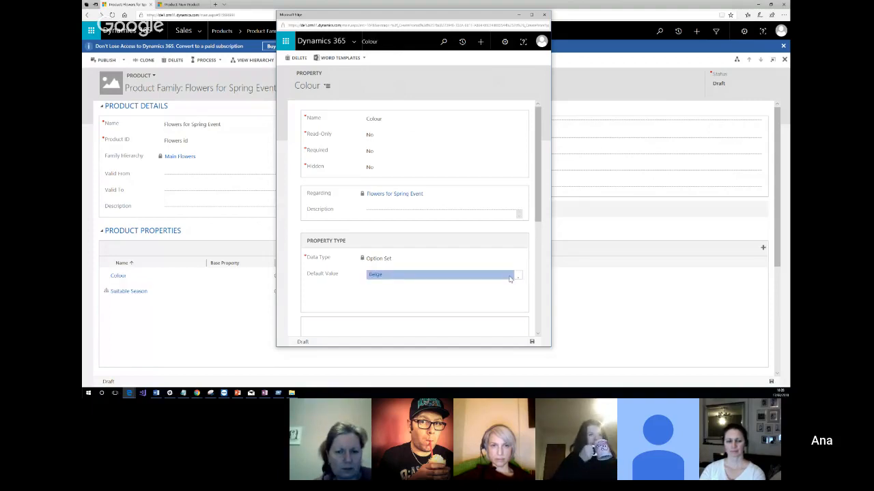
{"action": "left_click", "coordinate": [517, 276]}
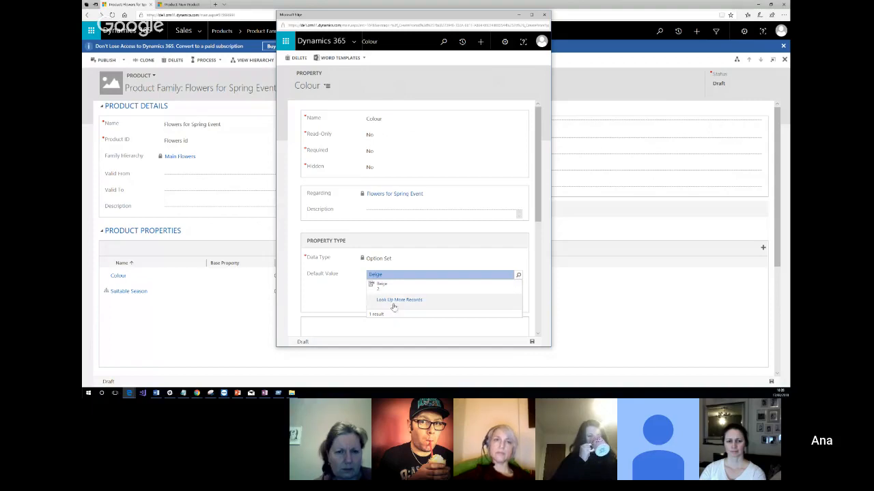
{"action": "left_click", "coordinate": [505, 277]}
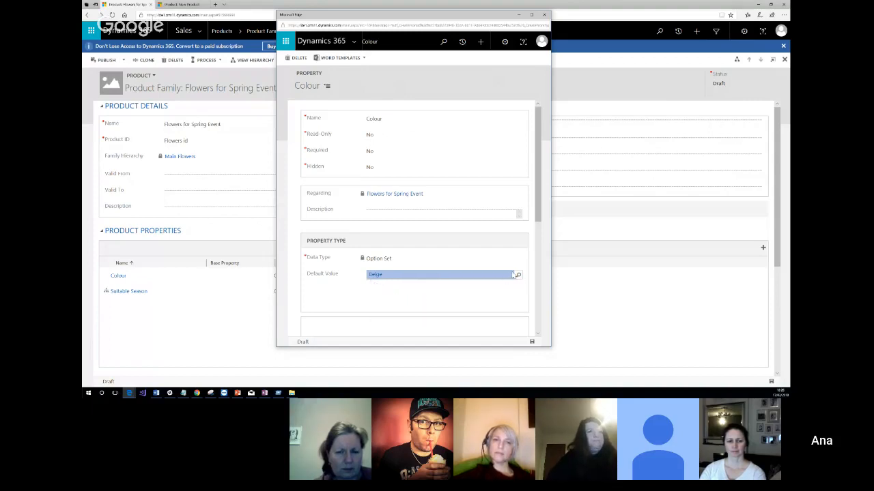
{"action": "left_click", "coordinate": [468, 275]}
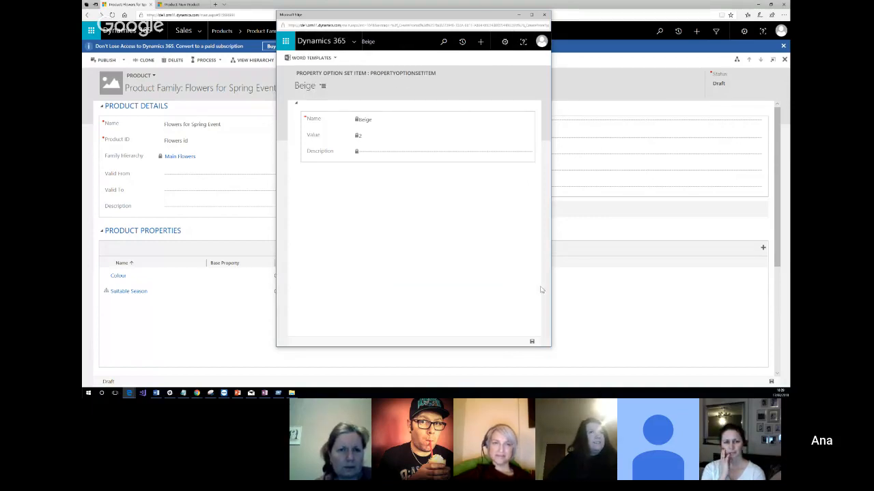
{"action": "left_click", "coordinate": [544, 14]}
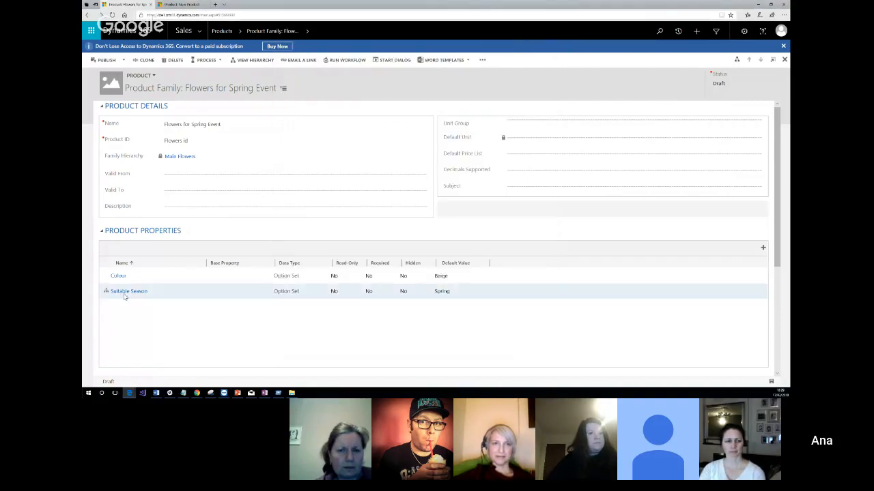
Reopen the Colour property and browse all option set items available as its default value, closing the lookup.
{"action": "double_click", "coordinate": [445, 275]}
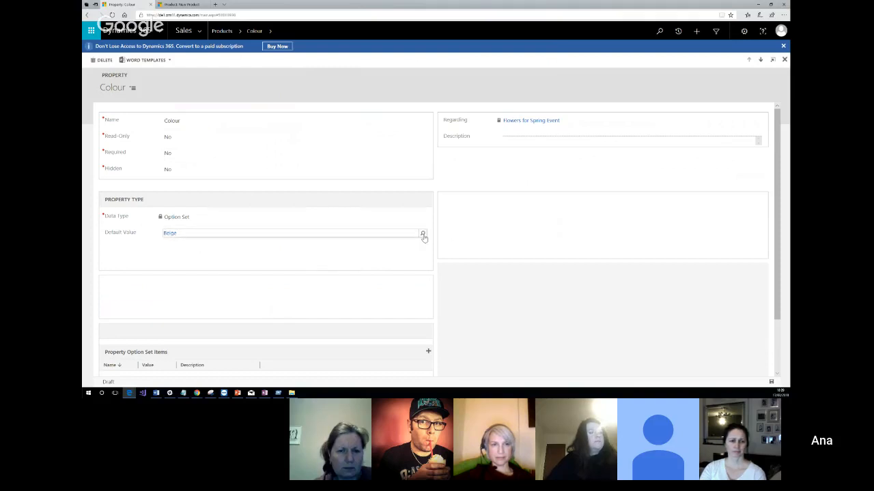
{"action": "left_click", "coordinate": [412, 238]}
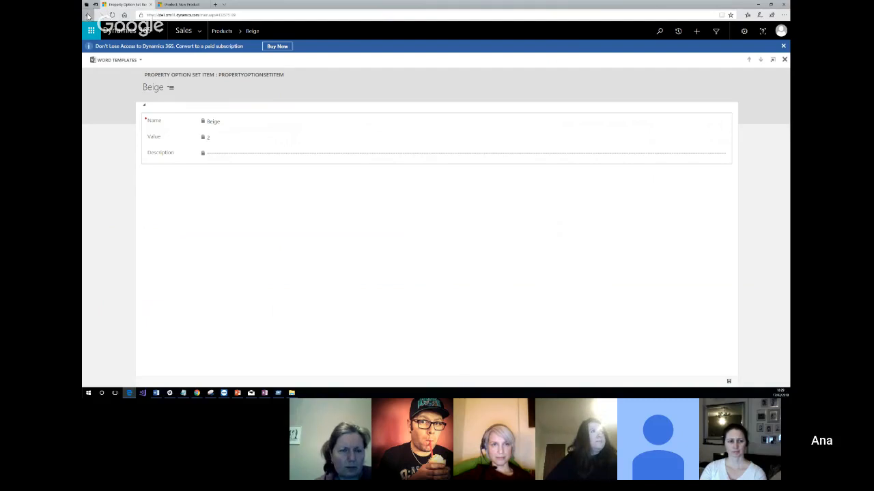
{"action": "left_click", "coordinate": [87, 15]}
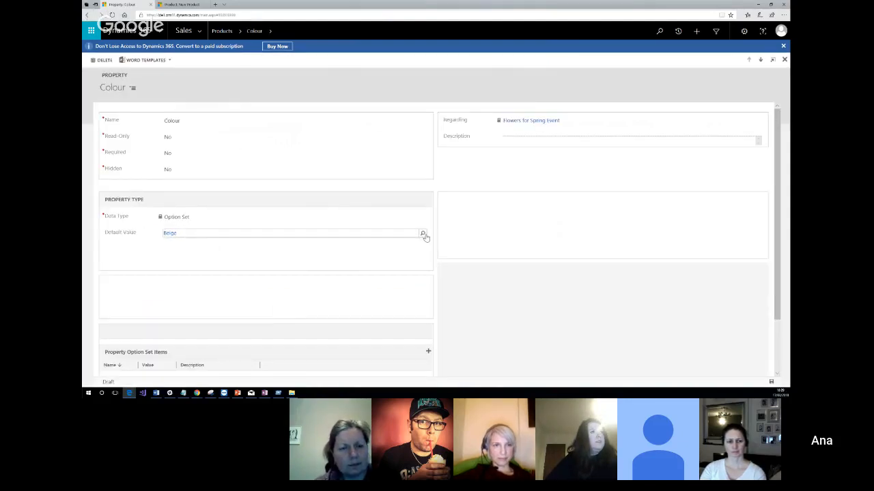
{"action": "left_click", "coordinate": [423, 234]}
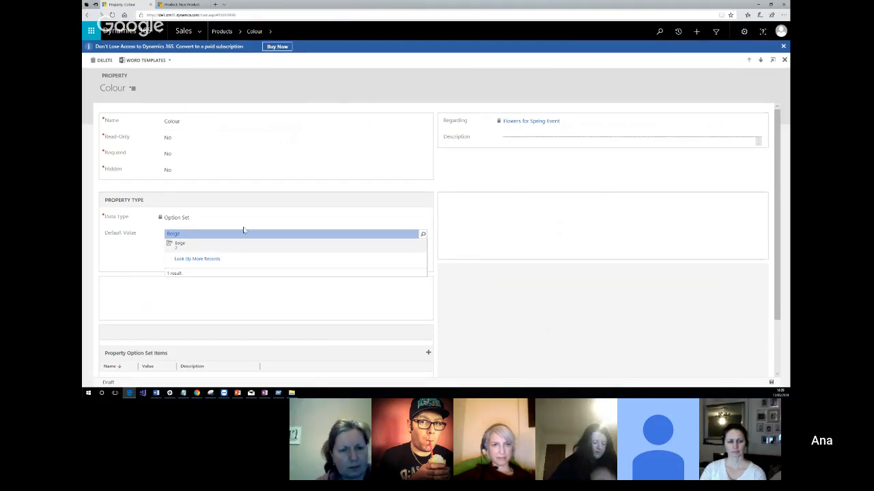
{"action": "left_click", "coordinate": [197, 259]}
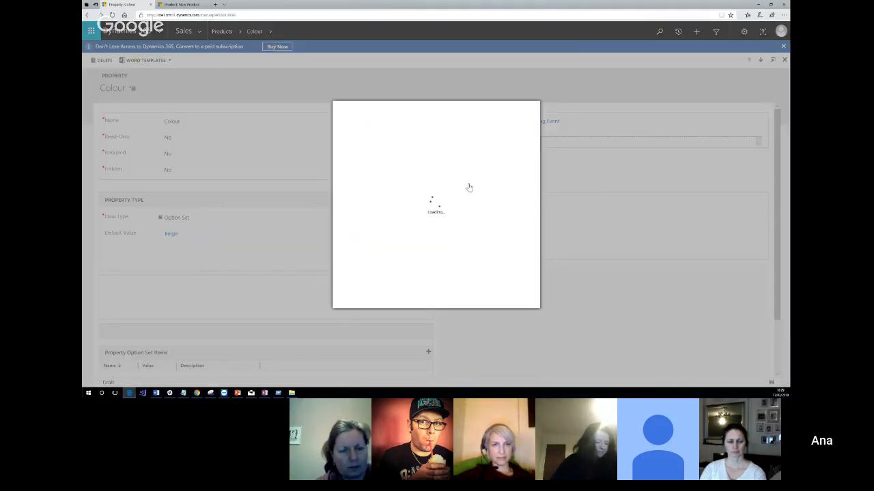
{"action": "left_click", "coordinate": [439, 156]}
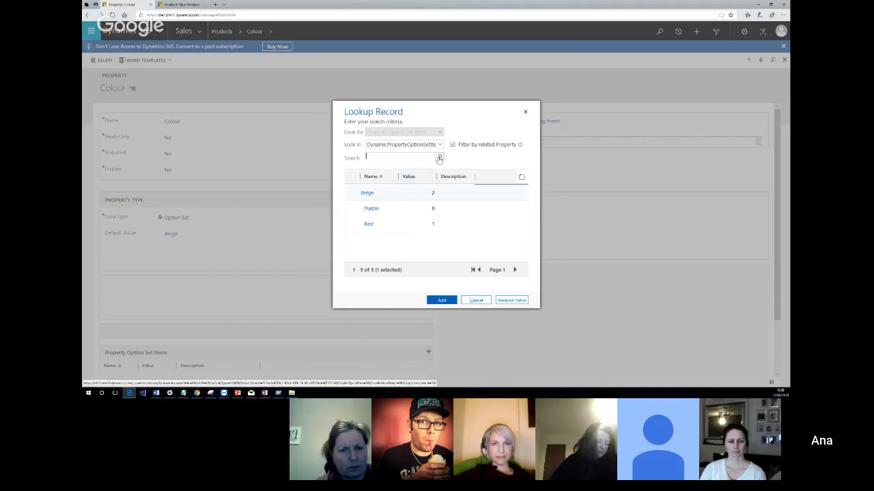
{"action": "left_click", "coordinate": [429, 304]}
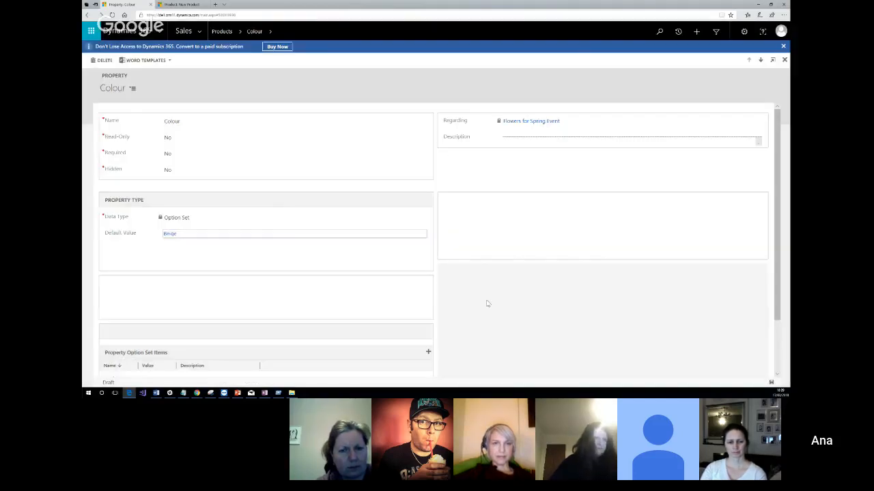
View the Beige option set item's record, and return to the Flowers for Spring Event product family.
{"action": "left_click", "coordinate": [415, 235]}
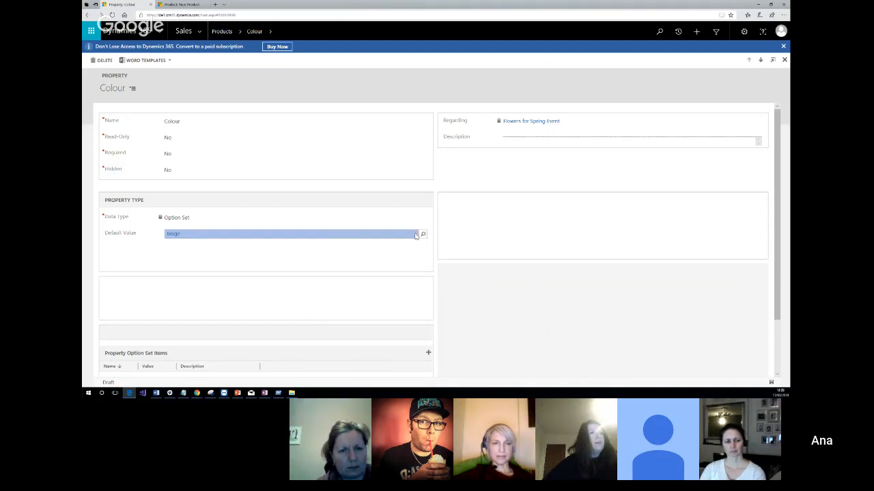
{"action": "left_click", "coordinate": [415, 235]}
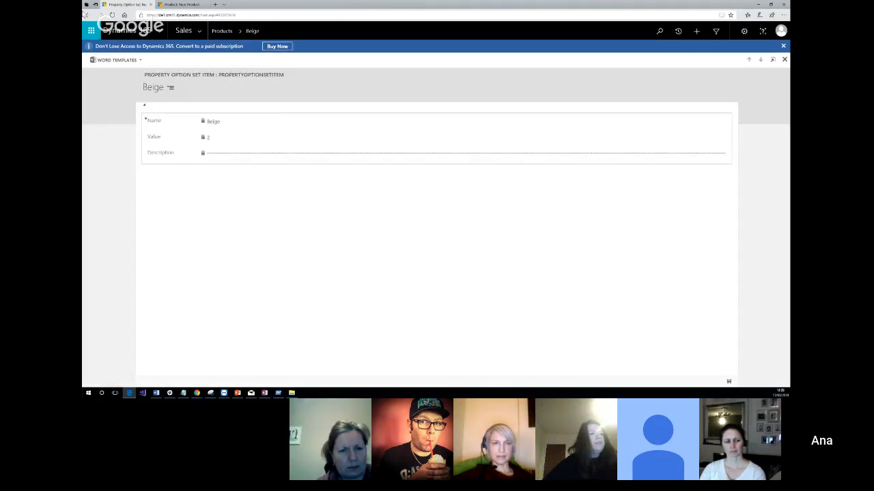
{"action": "left_click", "coordinate": [87, 14]}
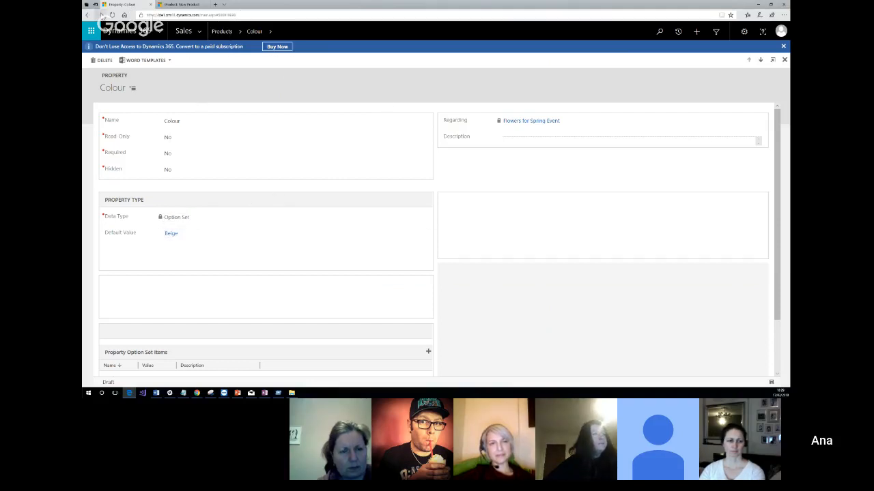
{"action": "left_click", "coordinate": [88, 15]}
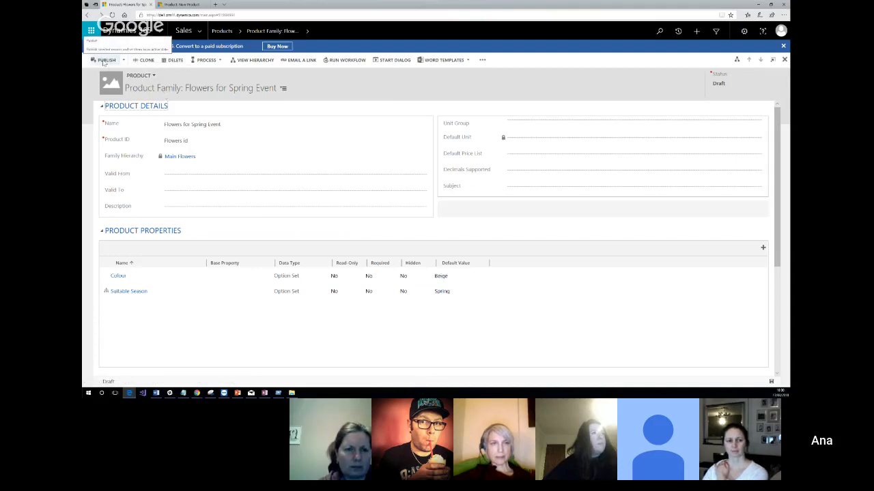
Open the Families & Products list of the Product Catalog in the Settings area.
{"action": "left_click", "coordinate": [154, 76]}
{"action": "left_click", "coordinate": [180, 78]}
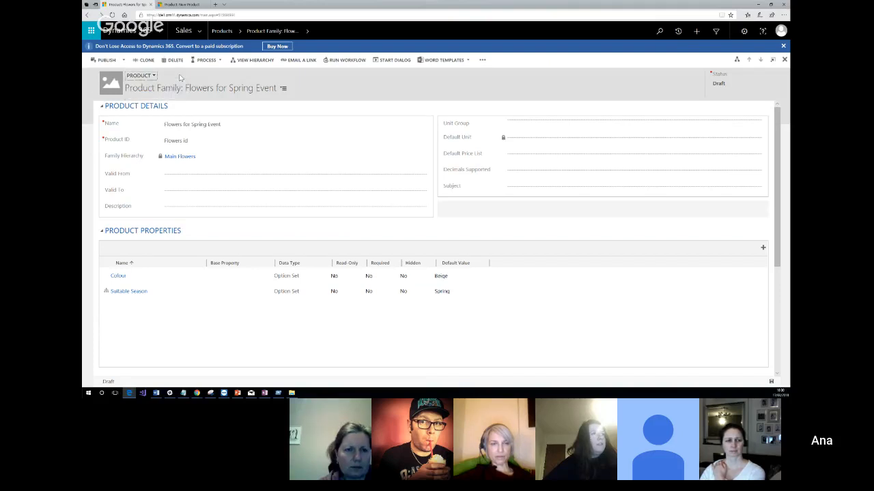
{"action": "left_click", "coordinate": [200, 33]}
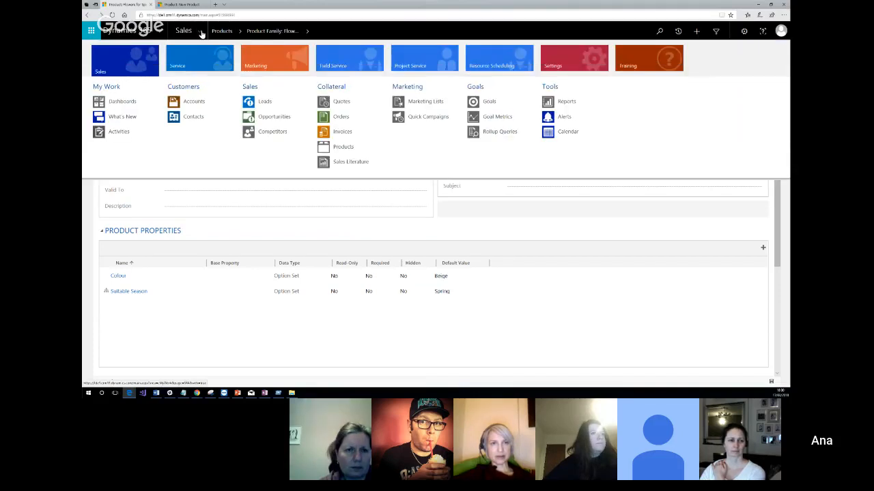
{"action": "left_click", "coordinate": [568, 59]}
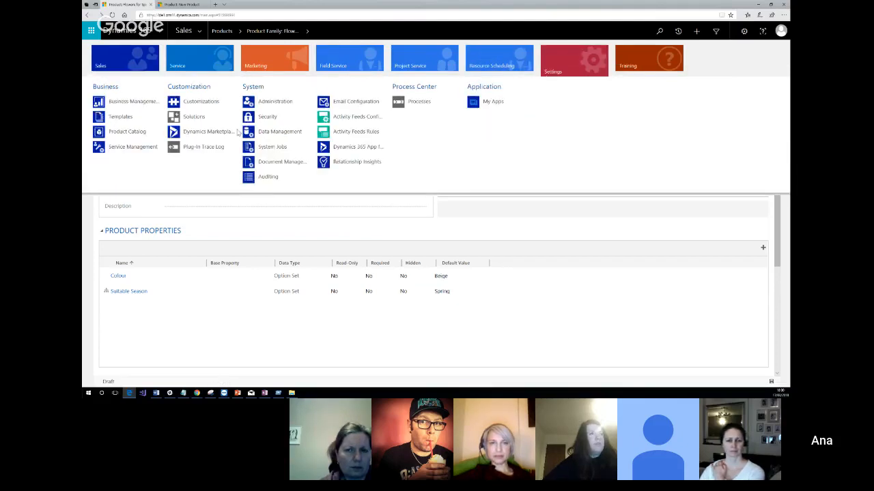
{"action": "left_click", "coordinate": [123, 131]}
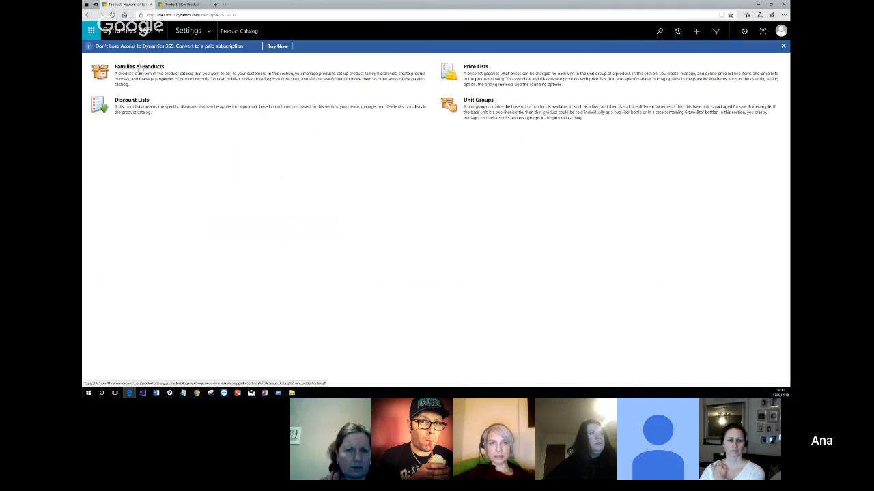
{"action": "left_click", "coordinate": [139, 66]}
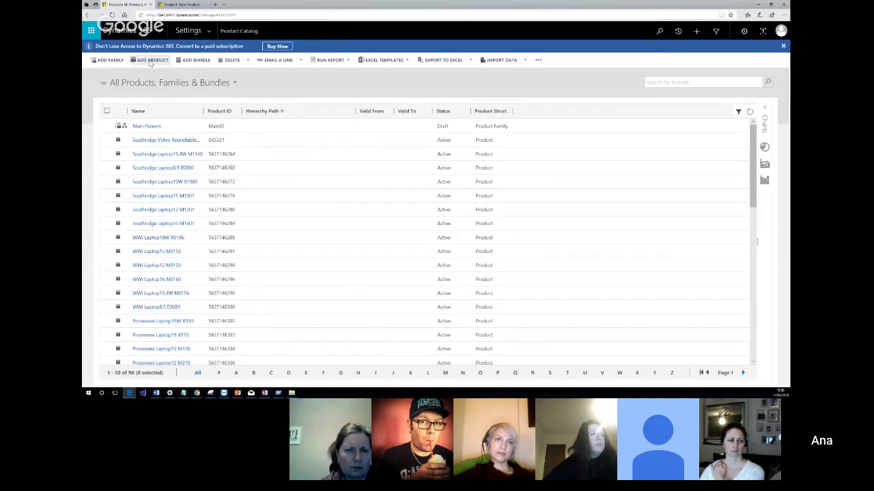
Start a new product record with the name "Tulip" and the product ID "T001".
{"action": "left_click", "coordinate": [150, 60]}
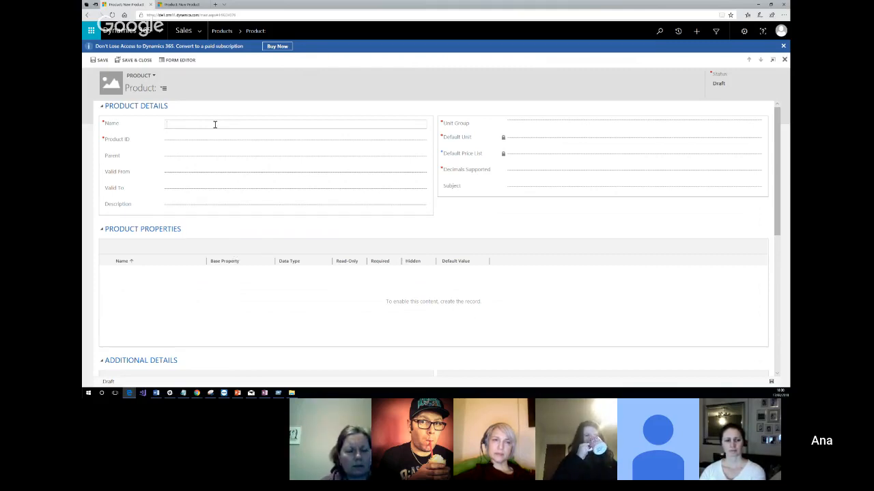
{"action": "type", "text": "T"}
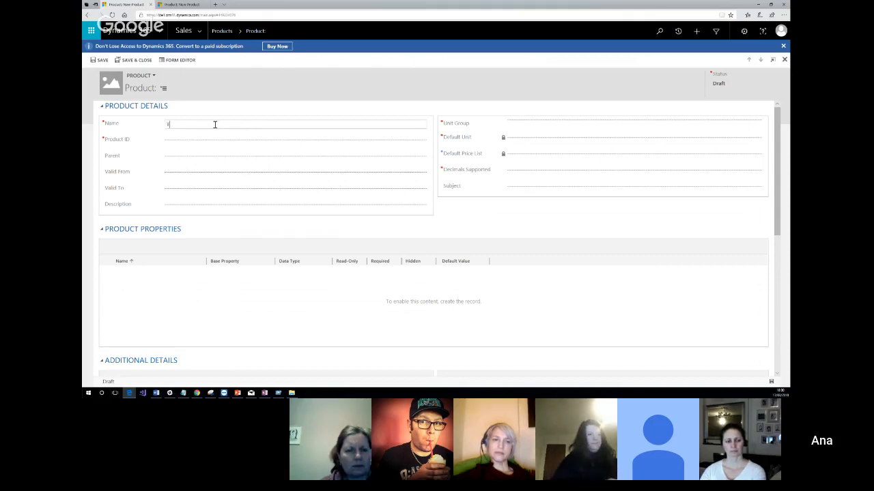
{"action": "type", "text": "ulips"}
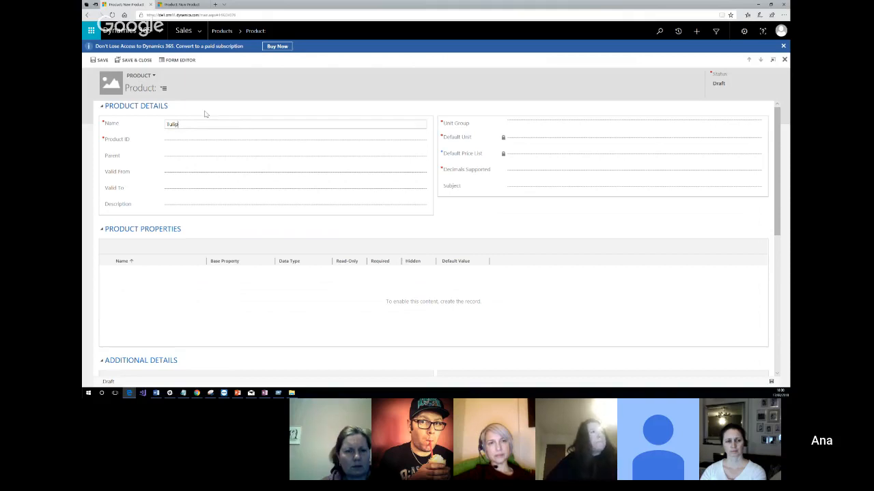
{"action": "left_click", "coordinate": [234, 140]}
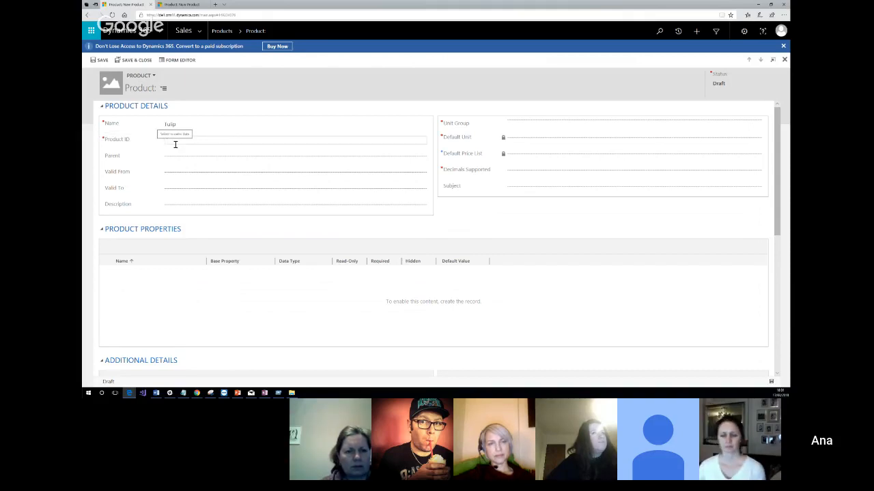
{"action": "left_click", "coordinate": [176, 145]}
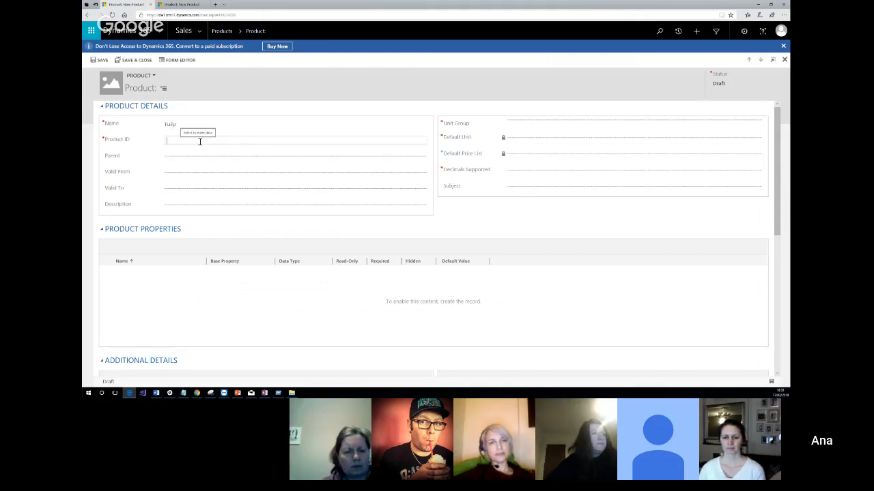
{"action": "type", "text": "001"}
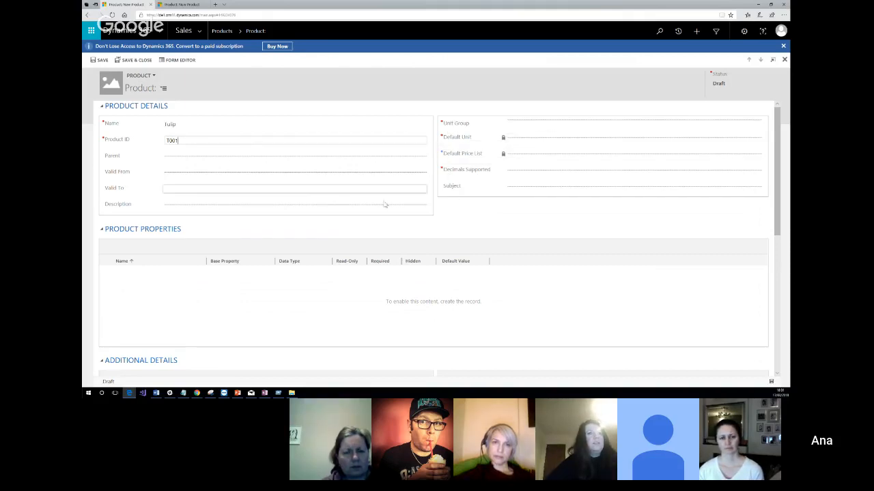
{"action": "left_click", "coordinate": [384, 204]}
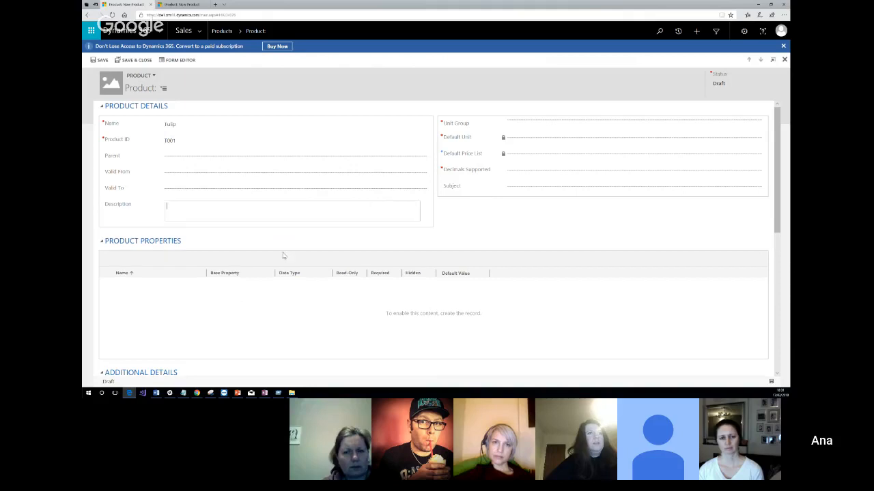
Switch to the draw.io Untitled Diagram window in Chrome, bring it onto this screen and maximize it.
{"action": "left_click", "coordinate": [198, 394]}
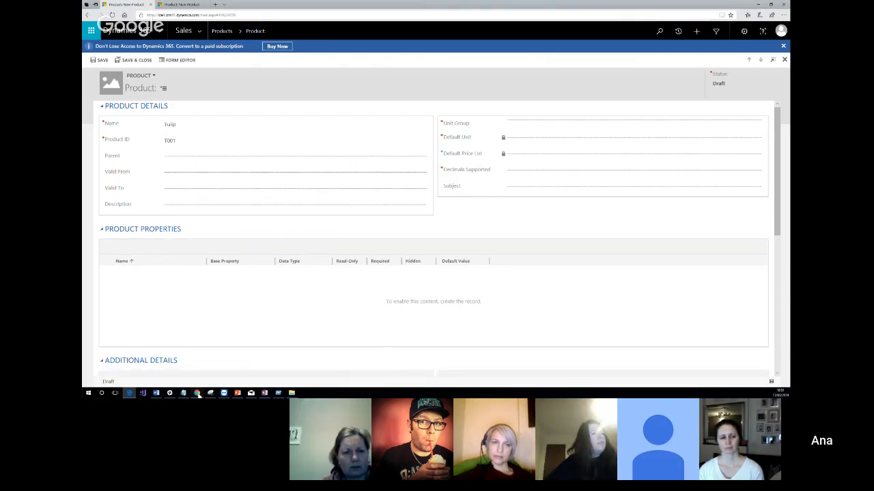
{"action": "left_click", "coordinate": [198, 393]}
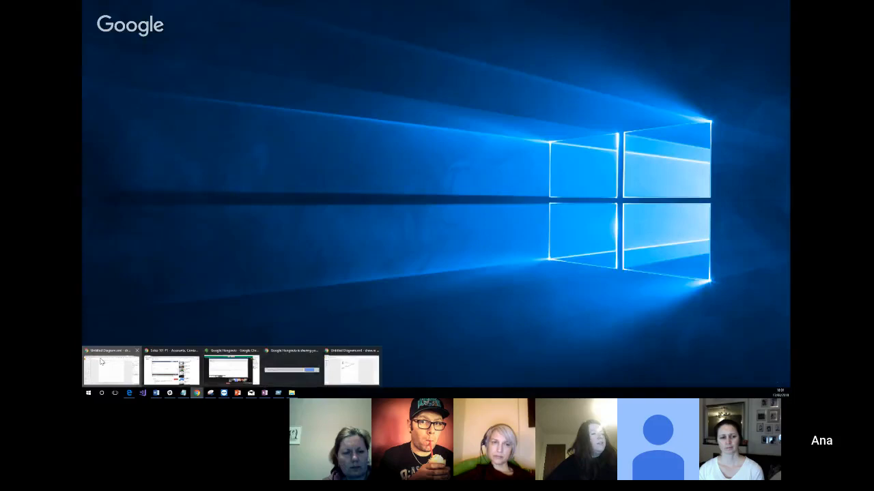
{"action": "left_click", "coordinate": [103, 368]}
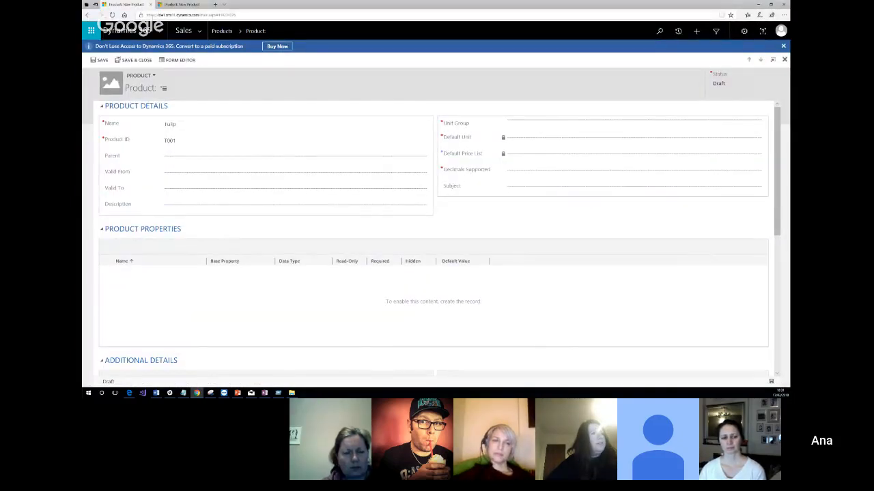
{"action": "mouse_move", "coordinate": [84, 68]}
{"action": "left_mouse_down"}
{"action": "mouse_move", "coordinate": [434, 36]}
{"action": "mouse_move", "coordinate": [444, 23]}
{"action": "left_mouse_up"}
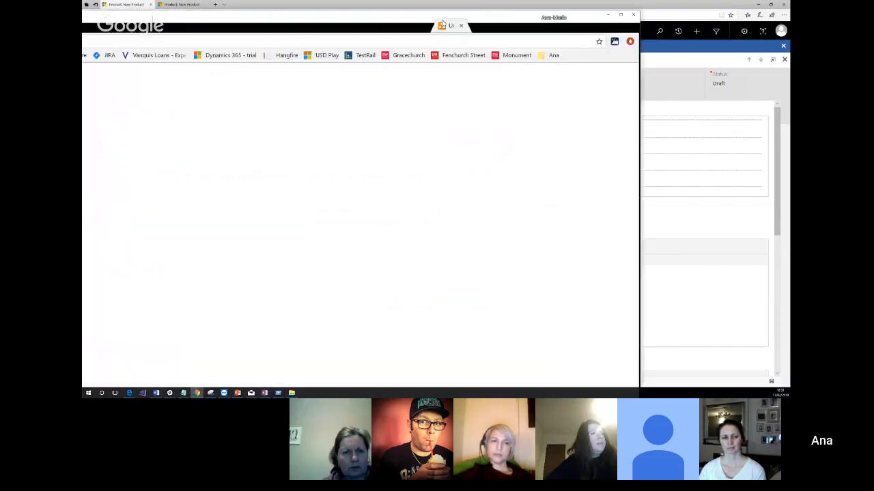
{"action": "mouse_move", "coordinate": [546, 22]}
{"action": "left_mouse_down"}
{"action": "mouse_move", "coordinate": [602, 15]}
{"action": "mouse_move", "coordinate": [575, 33]}
{"action": "left_mouse_up"}
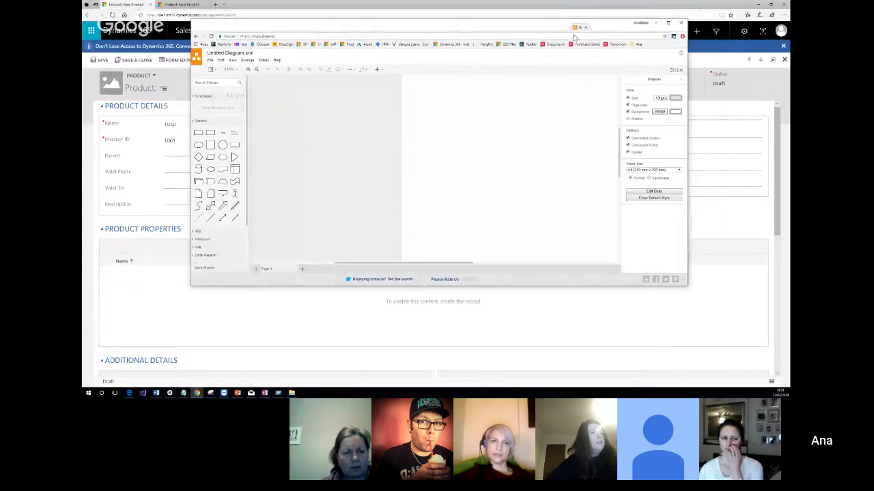
{"action": "double_click", "coordinate": [509, 28]}
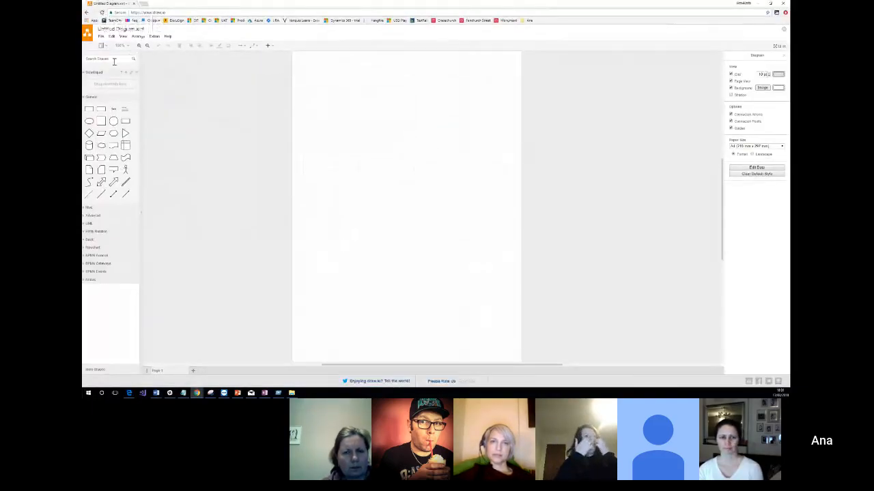
Search the shape library for "flower" and place the outlined tulip drawing near the page's upper-left corner.
{"action": "left_click", "coordinate": [115, 62]}
{"action": "type", "text": "flowc"}
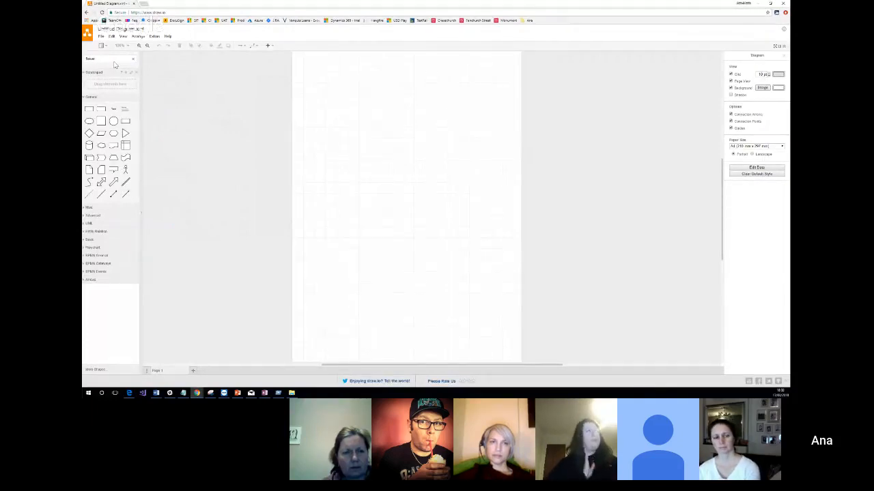
{"action": "key", "text": "Return"}
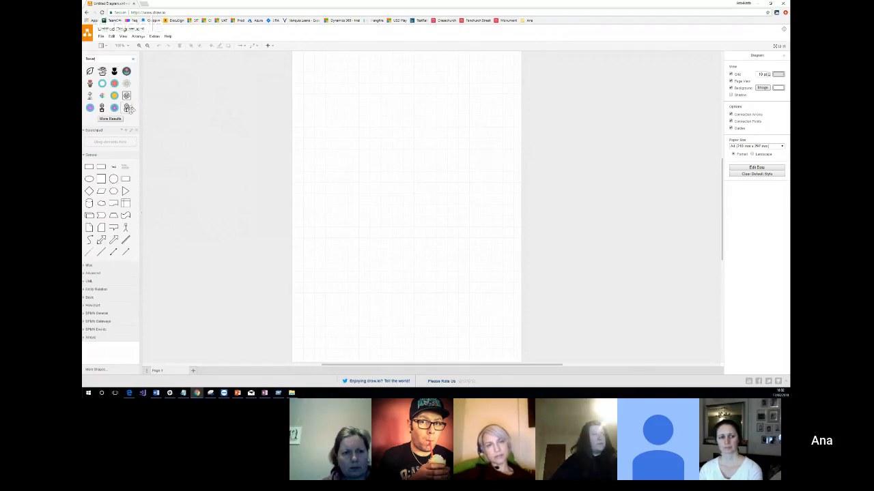
{"action": "mouse_move", "coordinate": [101, 71]}
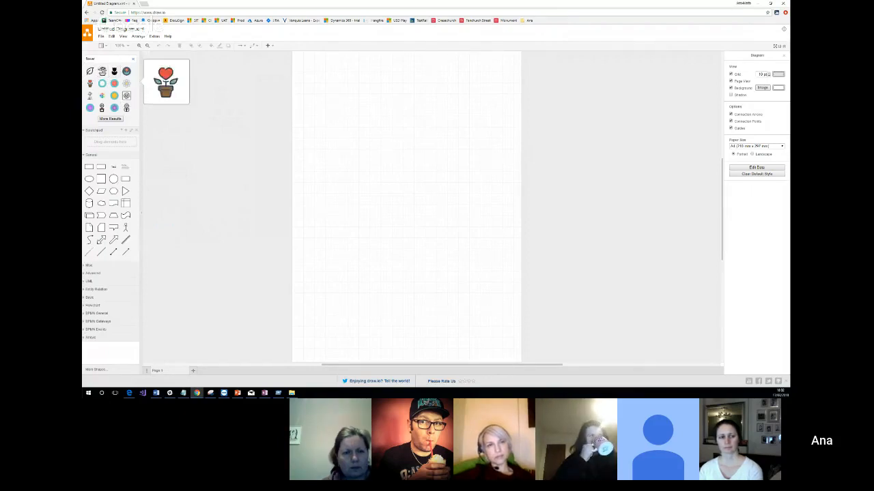
{"action": "left_click", "coordinate": [90, 95]}
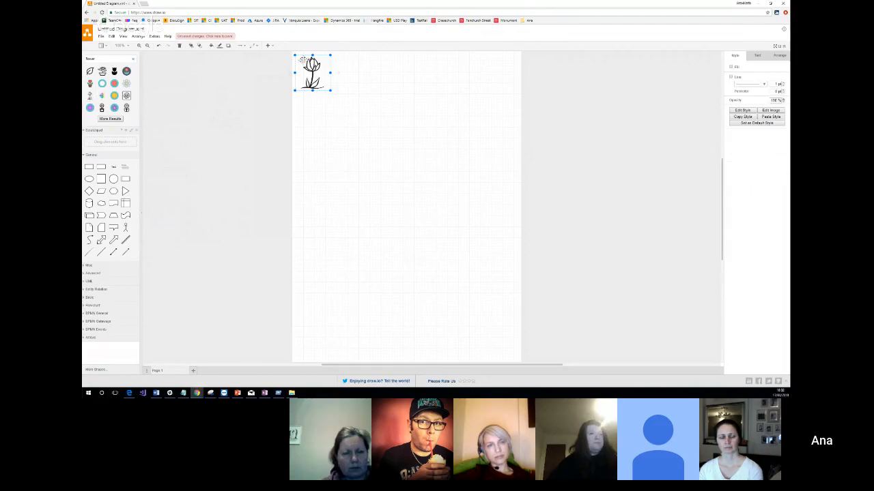
{"action": "left_click_drag", "start_coordinate": [302, 60], "coordinate": [320, 66]}
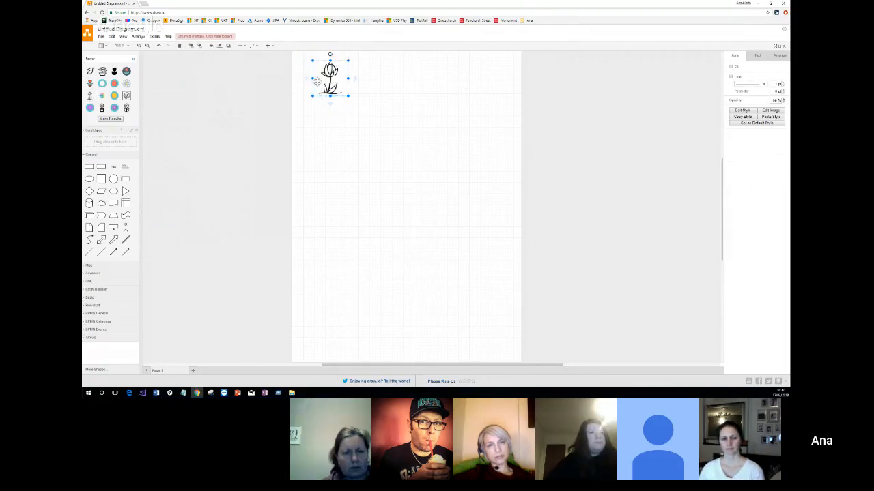
Add a text label "Base Unit" beside the top of the tulip drawing.
{"action": "left_click", "coordinate": [371, 79]}
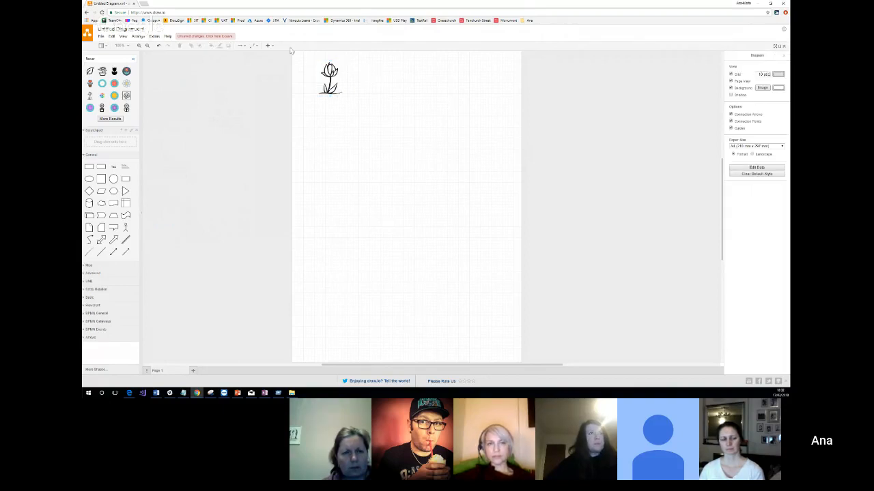
{"action": "double_click", "coordinate": [368, 73]}
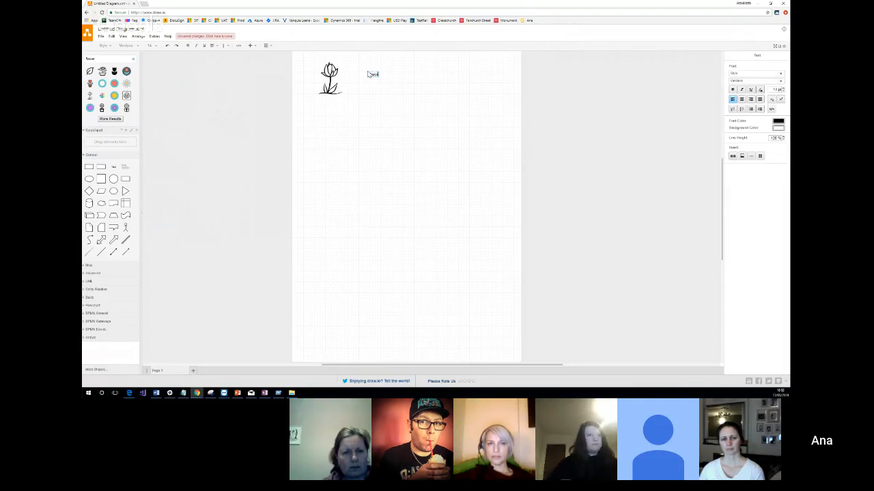
{"action": "left_click", "coordinate": [423, 68]}
{"action": "left_click_drag", "start_coordinate": [382, 74], "coordinate": [365, 65]}
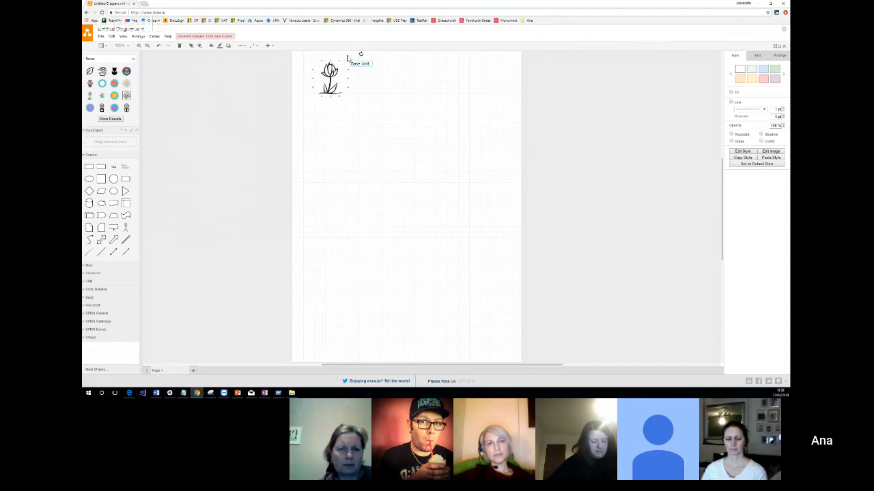
Duplicate the tulip drawing several times by pasting copies of it.
{"action": "left_click", "coordinate": [332, 82]}
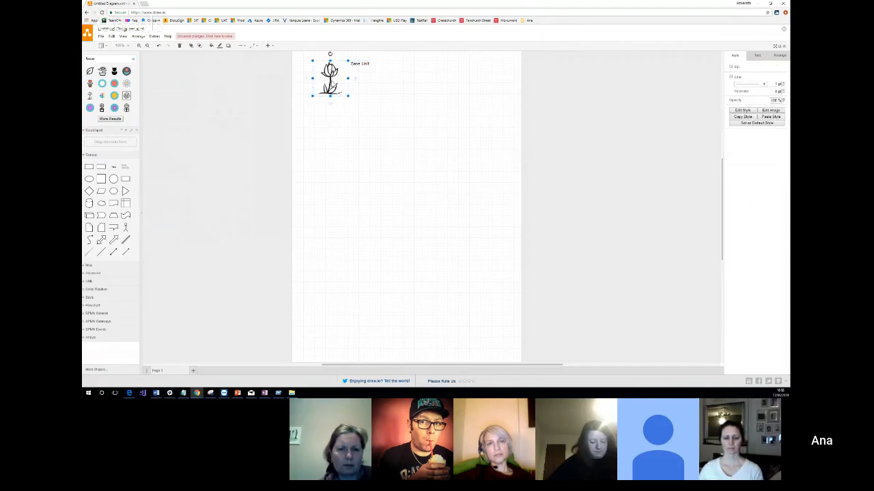
{"action": "left_click", "coordinate": [326, 127]}
{"action": "key", "text": "ctrl+v"}
{"action": "key", "text": "ctrl+v"}
{"action": "key", "text": "ctrl+v"}
{"action": "key", "text": "ctrl+v"}
{"action": "key", "text": "ctrl+v"}
{"action": "key", "text": "ctrl+v"}
{"action": "key", "text": "ctrl+v"}
{"action": "key", "text": "ctrl+v"}
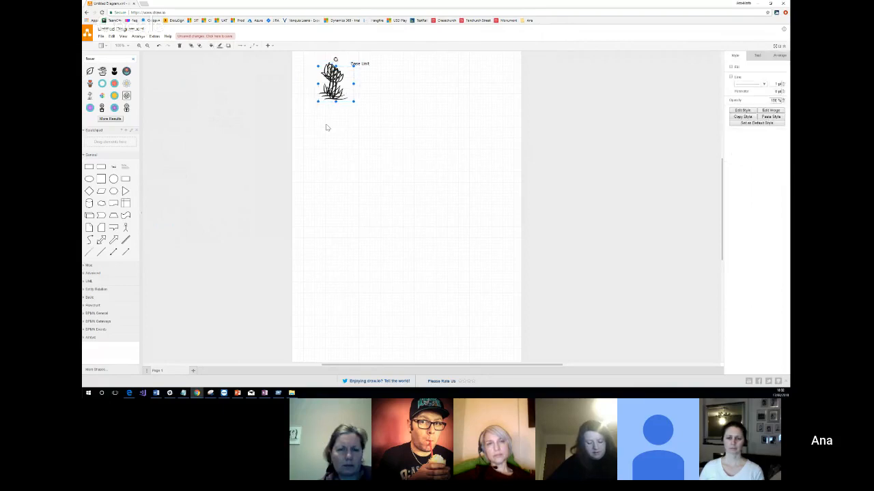
{"action": "left_click", "coordinate": [412, 87]}
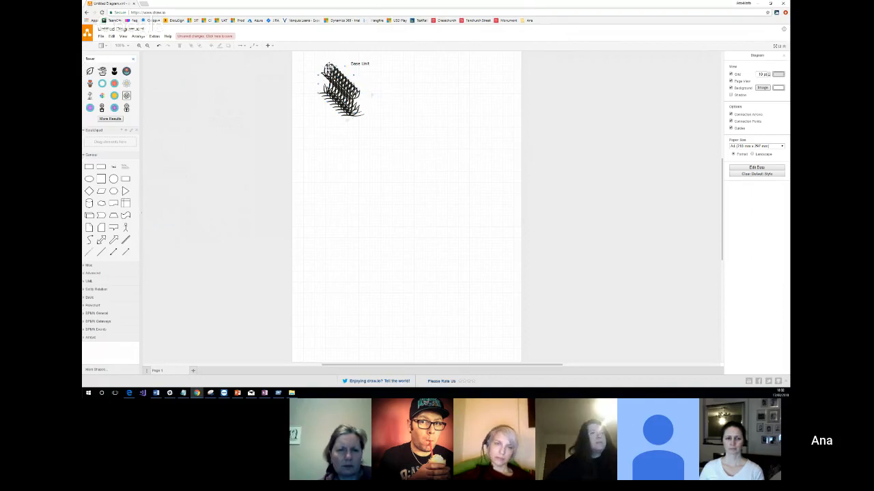
Move the tulip copies down the page into an overlapping bunch, leaving a single tulip beside the "Base Unit" label.
{"action": "left_click_drag", "start_coordinate": [316, 67], "coordinate": [309, 168]}
{"action": "left_click_drag", "start_coordinate": [337, 81], "coordinate": [327, 194]}
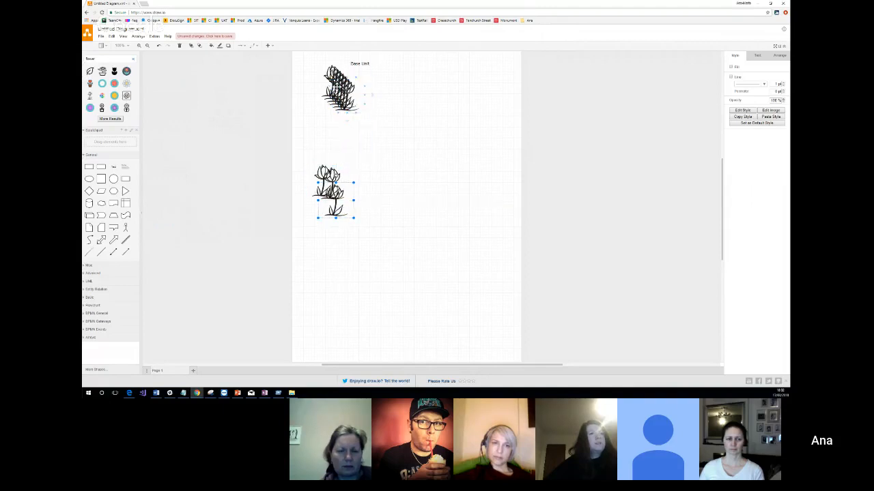
{"action": "left_click_drag", "start_coordinate": [336, 87], "coordinate": [312, 197]}
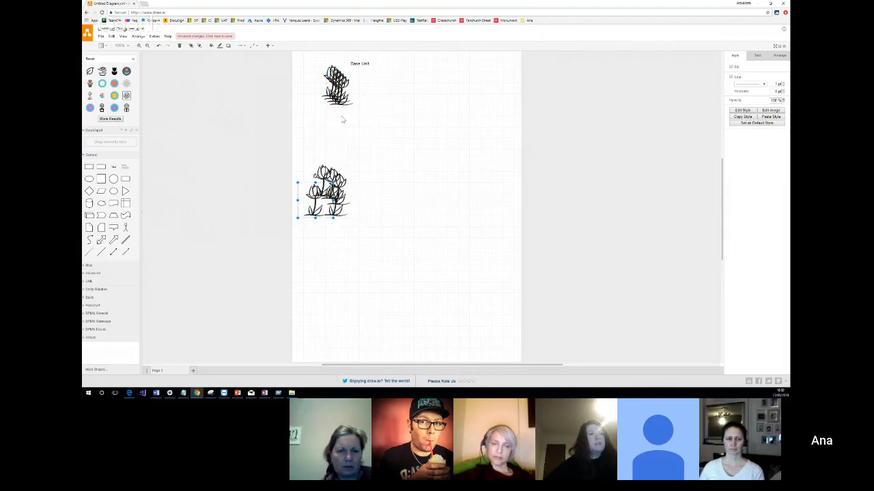
{"action": "left_click_drag", "start_coordinate": [341, 82], "coordinate": [314, 171]}
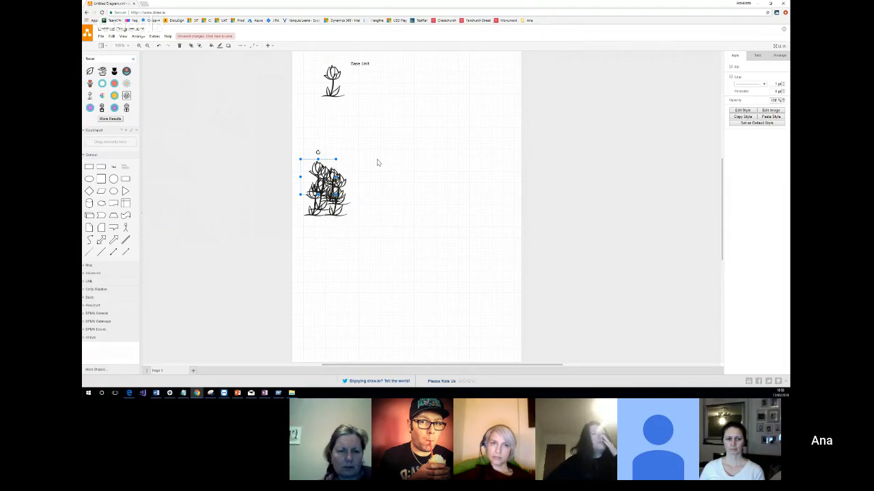
{"action": "left_click", "coordinate": [372, 186]}
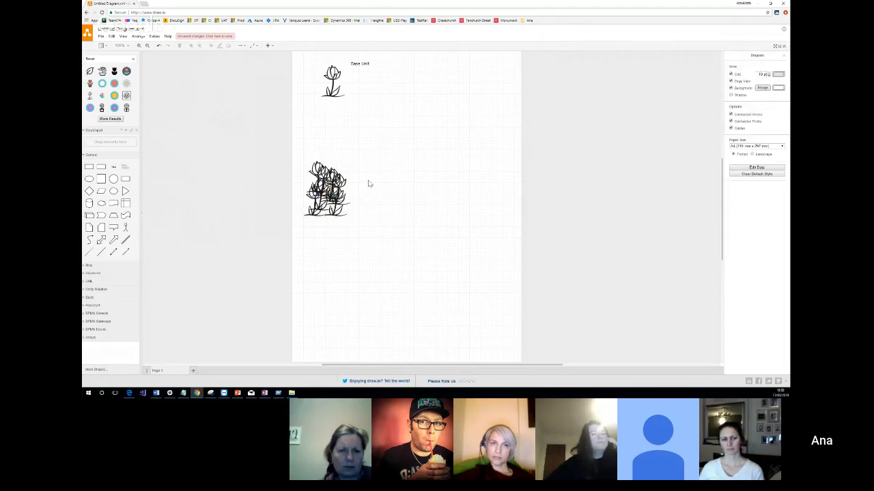
Add a text label "10 Tulips" beside the bunch of tulips.
{"action": "double_click", "coordinate": [368, 185]}
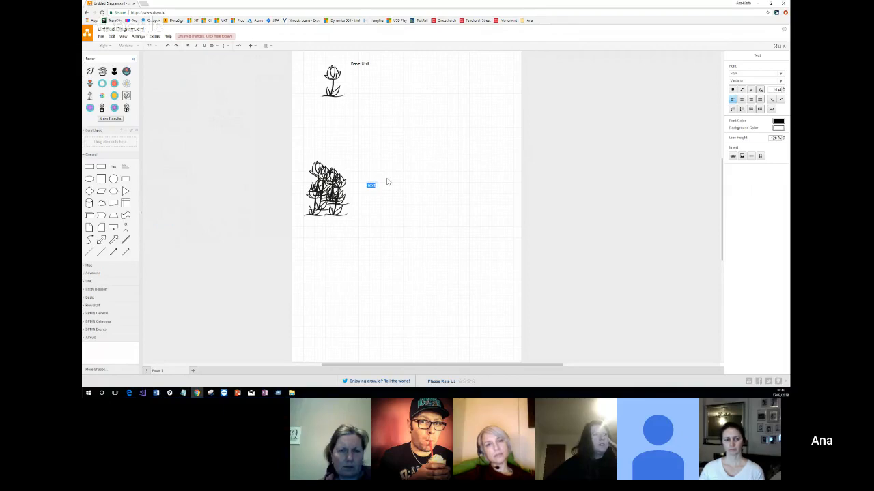
{"action": "type", "text": "10 Flow"}
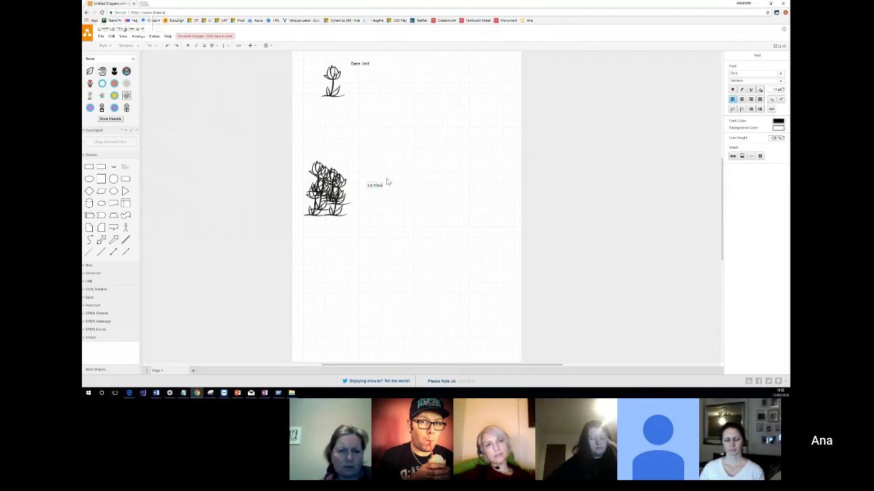
{"action": "type", "text": "ers"}
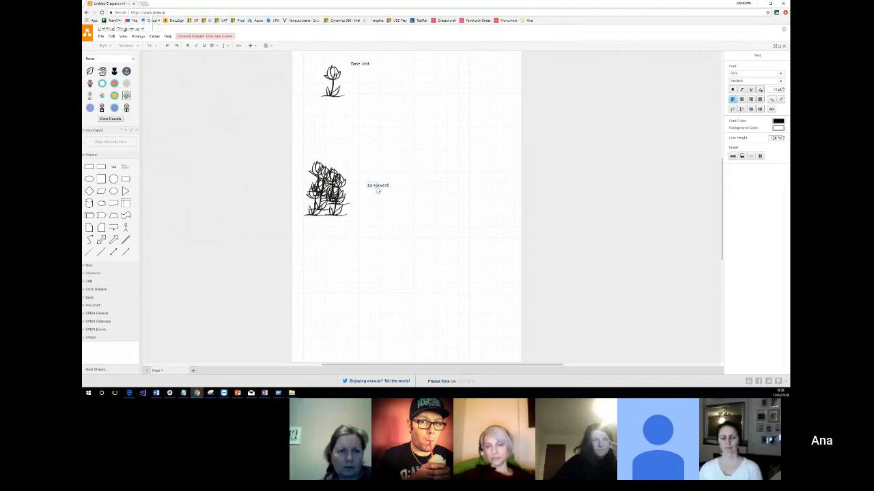
{"action": "double_click", "coordinate": [377, 187]}
{"action": "key", "text": "BackSpace"}
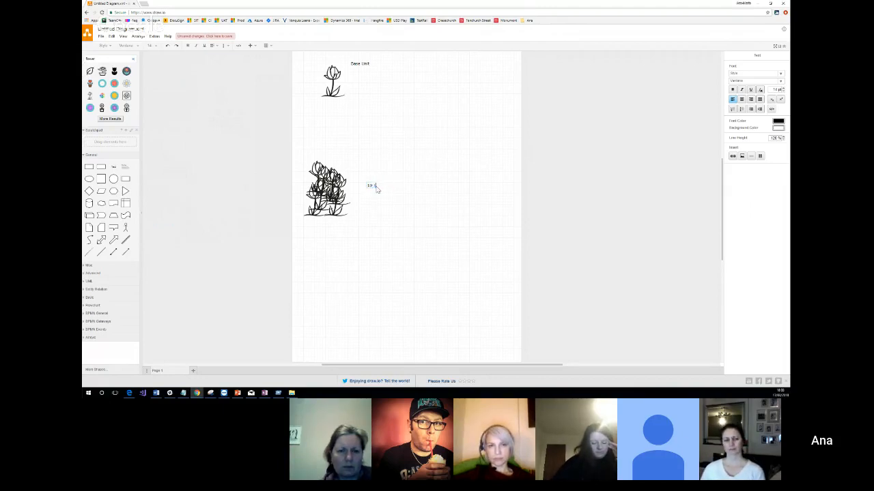
{"action": "type", "text": "tulips"}
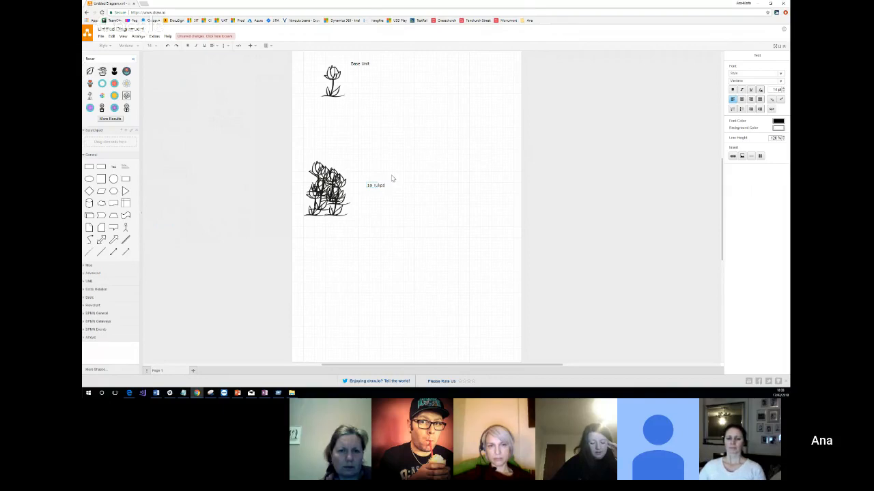
{"action": "left_click", "coordinate": [391, 179]}
{"action": "left_click", "coordinate": [393, 184]}
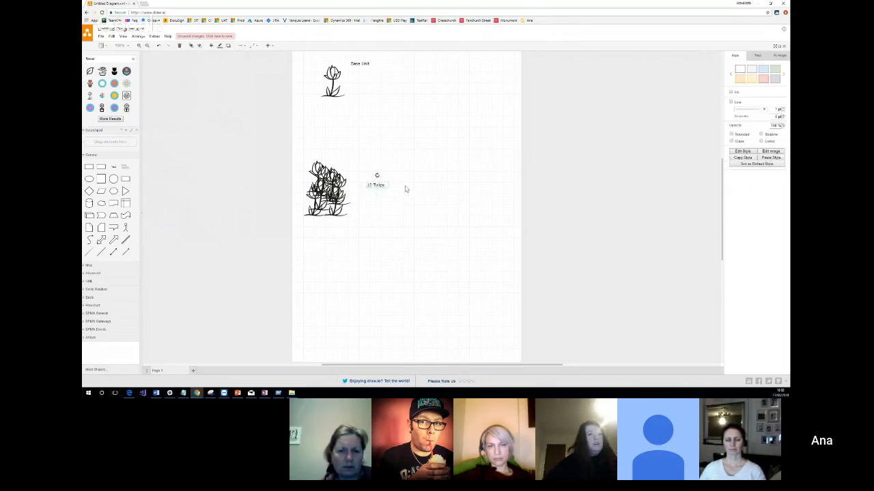
{"action": "left_click", "coordinate": [407, 186]}
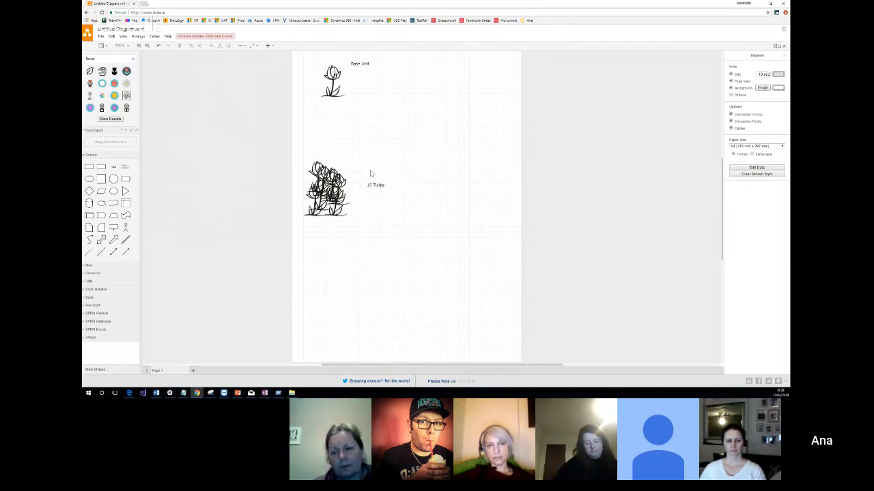
Add a text label "Unit Group" just above the "10 Tulips" label.
{"action": "double_click", "coordinate": [372, 174]}
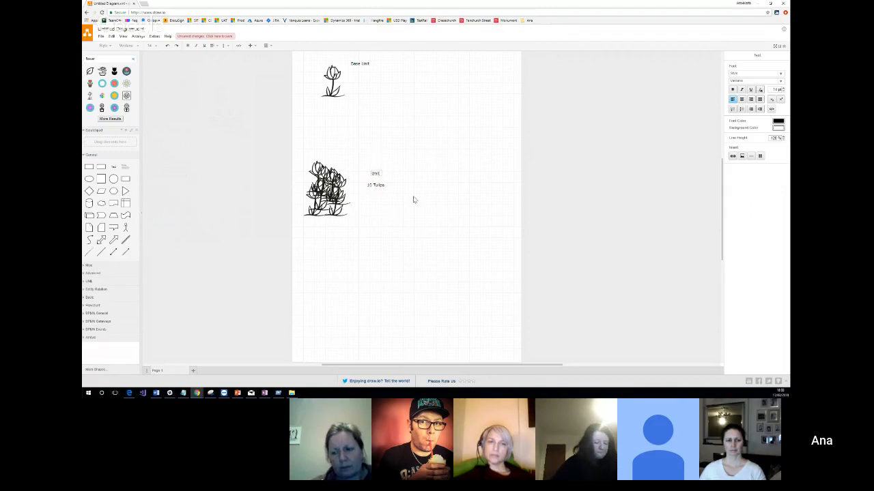
{"action": "left_click", "coordinate": [437, 176]}
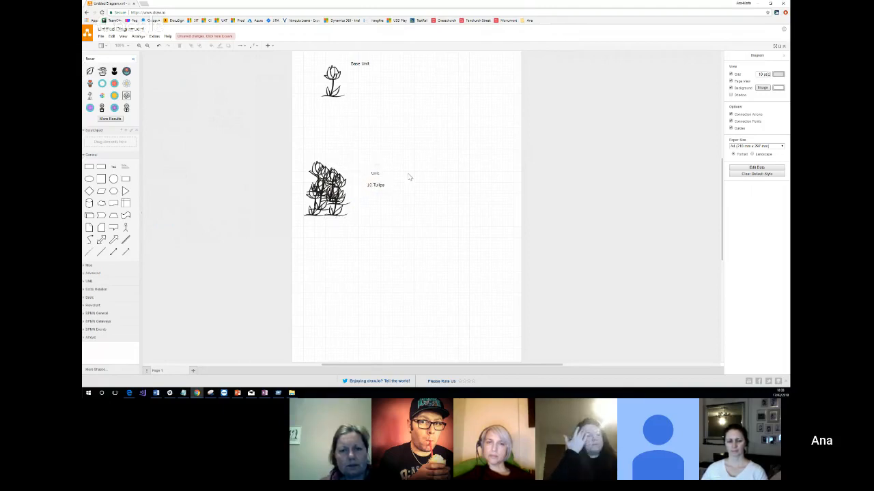
{"action": "double_click", "coordinate": [375, 173]}
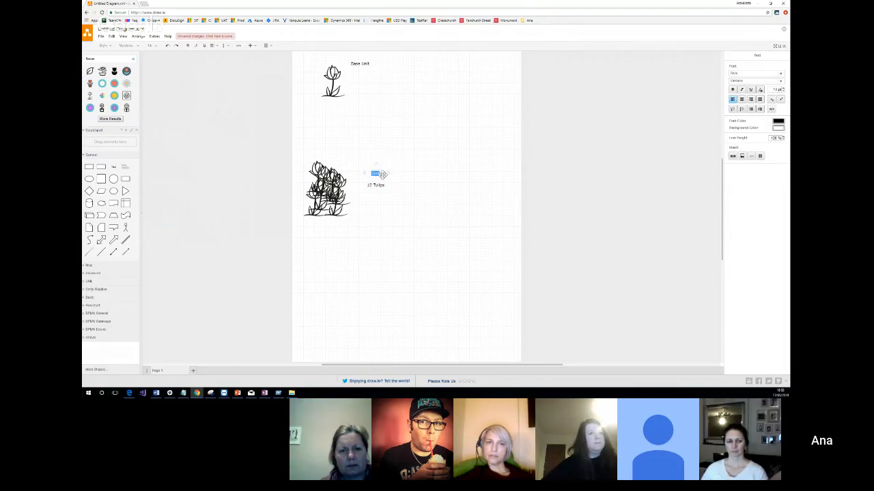
{"action": "left_click", "coordinate": [383, 175]}
{"action": "double_click", "coordinate": [377, 174]}
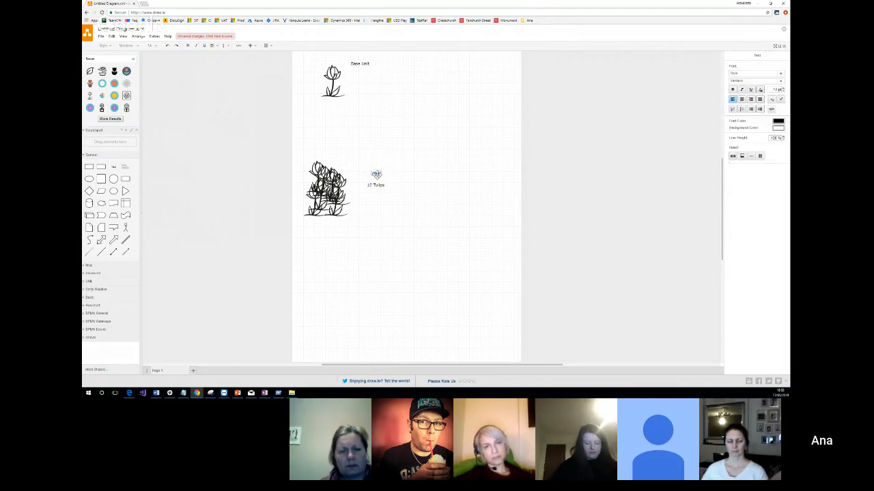
{"action": "key", "text": "BackSpace"}
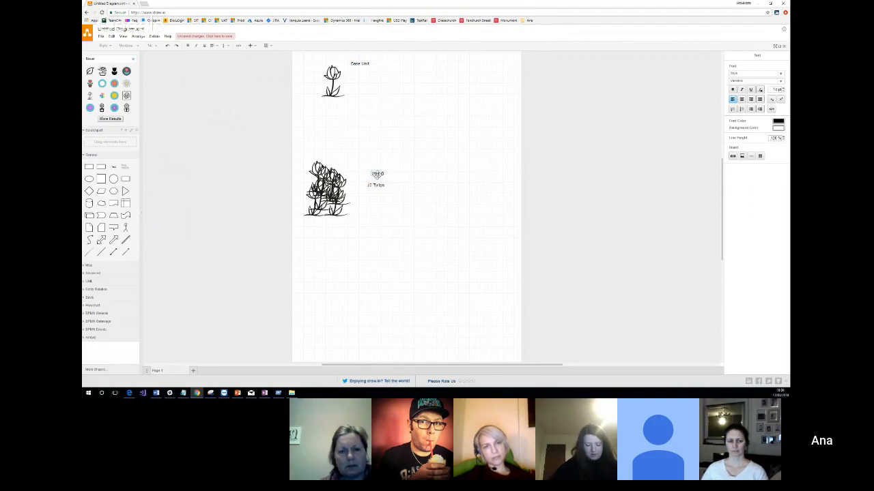
{"action": "type", "text": "roup"}
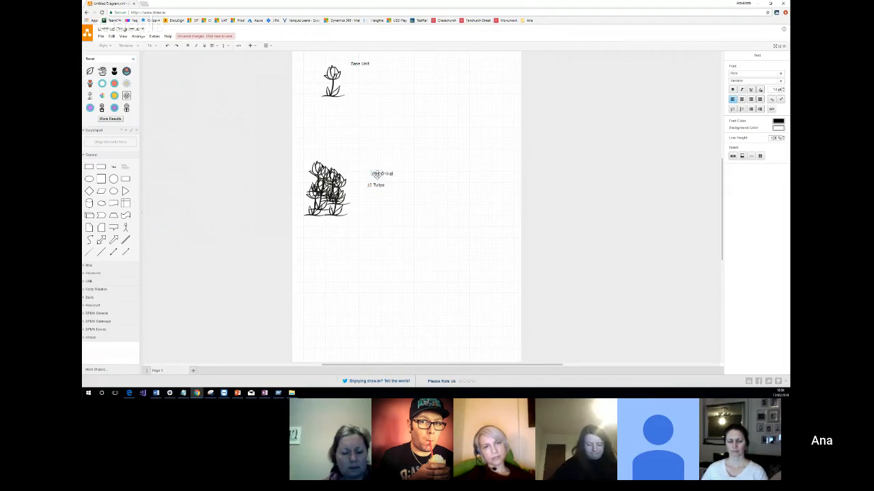
{"action": "key", "text": "Escape"}
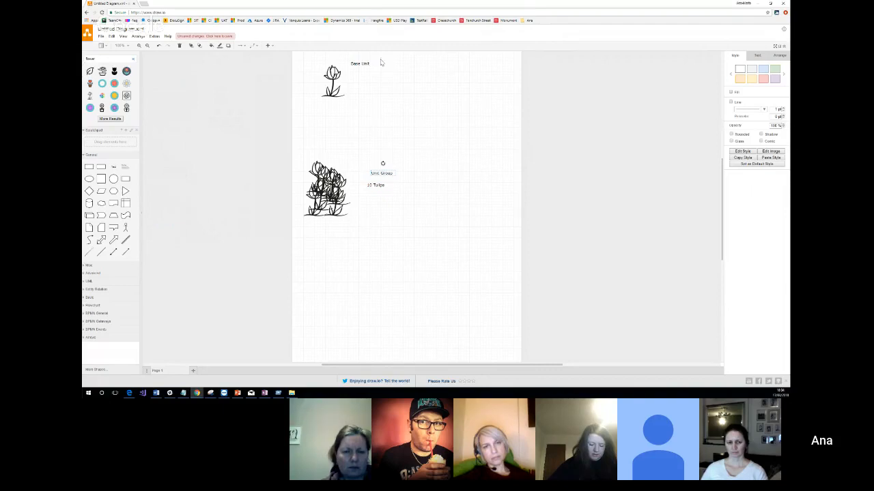
Draw a connector from the "Base Unit" label down to the "Unit Group" label.
{"action": "left_click", "coordinate": [239, 45]}
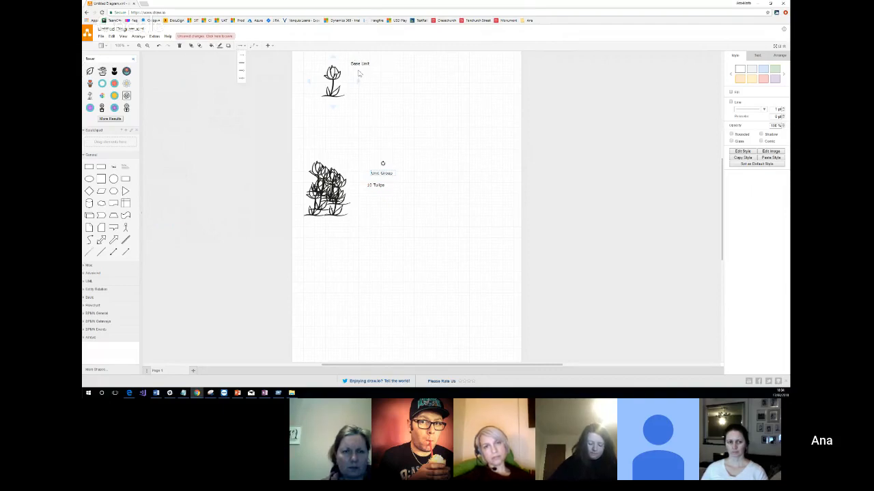
{"action": "left_click", "coordinate": [241, 56]}
{"action": "left_click_drag", "start_coordinate": [363, 65], "coordinate": [379, 171]}
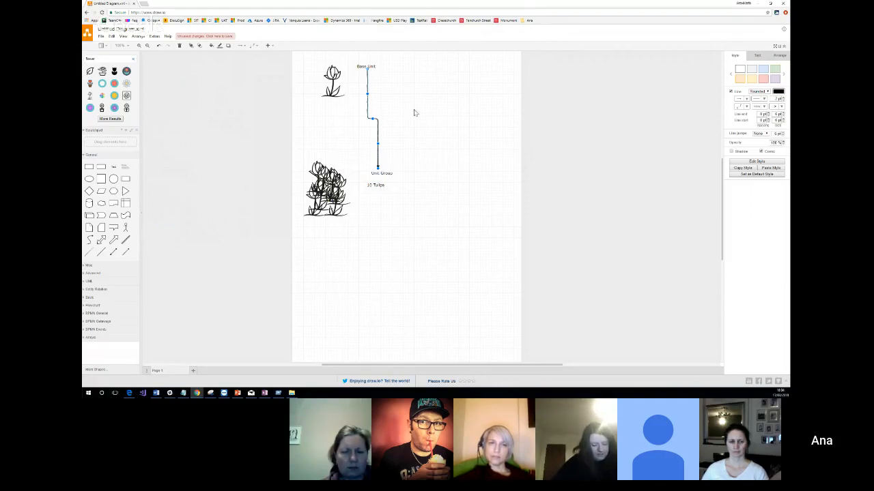
Switch back to Dynamics 365 and open the Product Catalog's Unit Groups list in Settings, discarding the second tab's unsaved product record.
{"action": "left_click", "coordinate": [758, 4]}
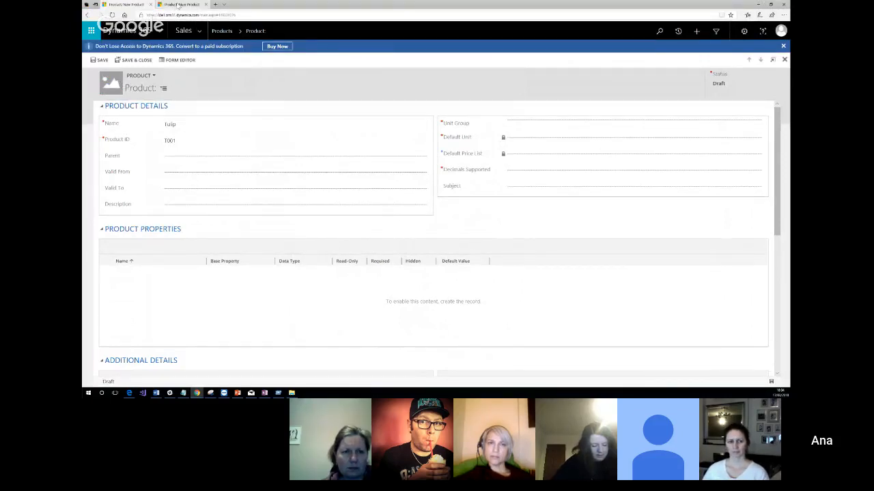
{"action": "mouse_move", "coordinate": [185, 6]}
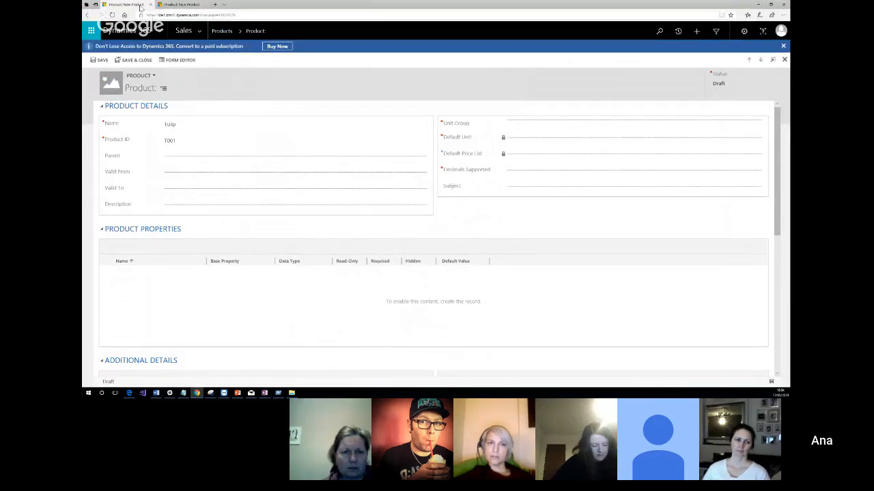
{"action": "left_click", "coordinate": [179, 4]}
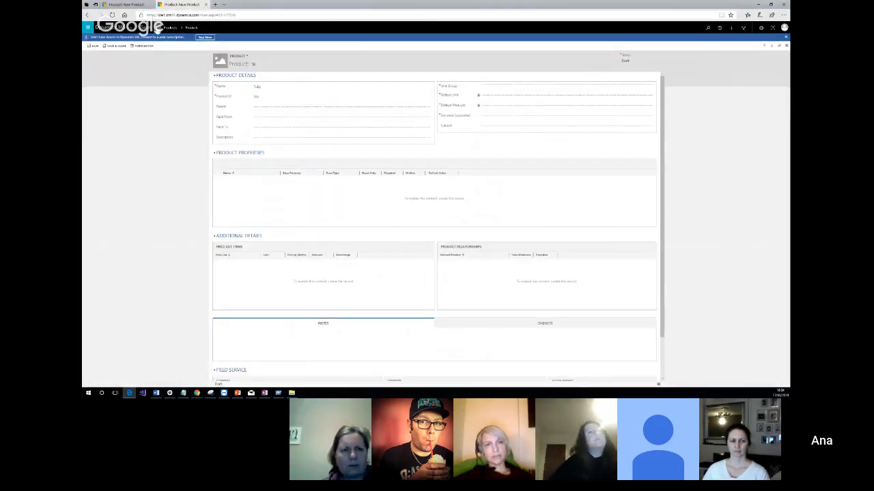
{"action": "left_click", "coordinate": [156, 27]}
{"action": "left_click", "coordinate": [395, 46]}
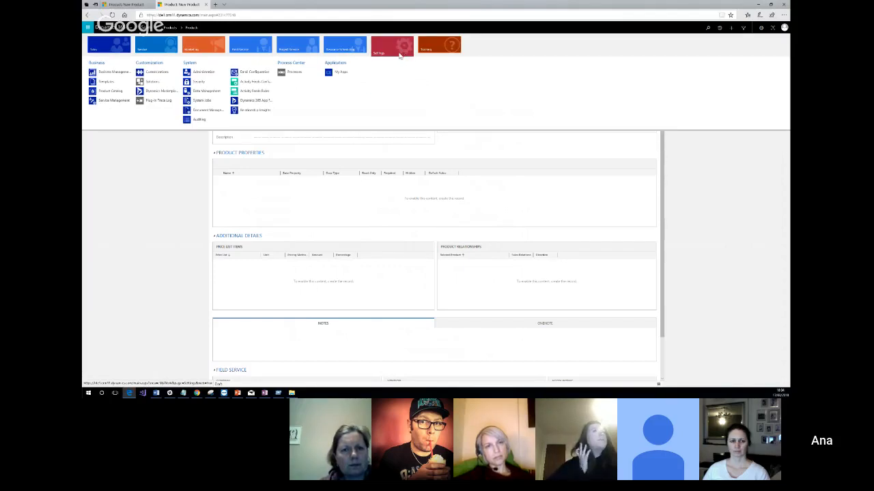
{"action": "left_click", "coordinate": [113, 92]}
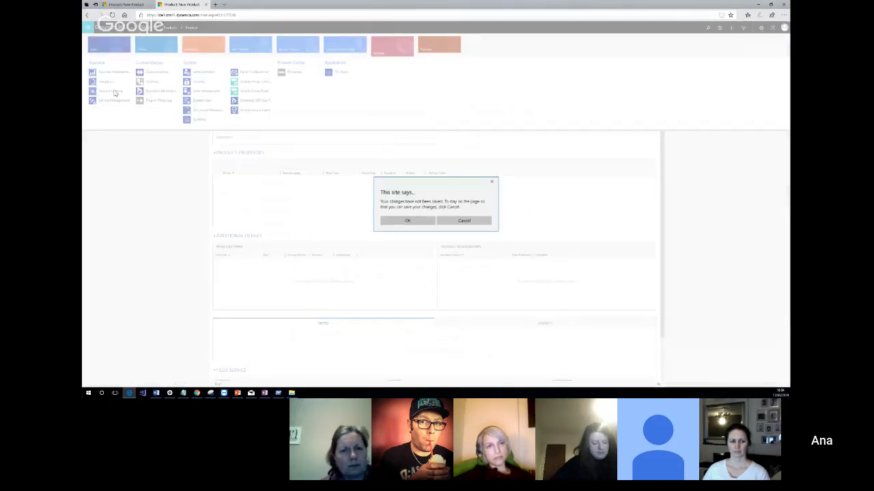
{"action": "left_click", "coordinate": [408, 220]}
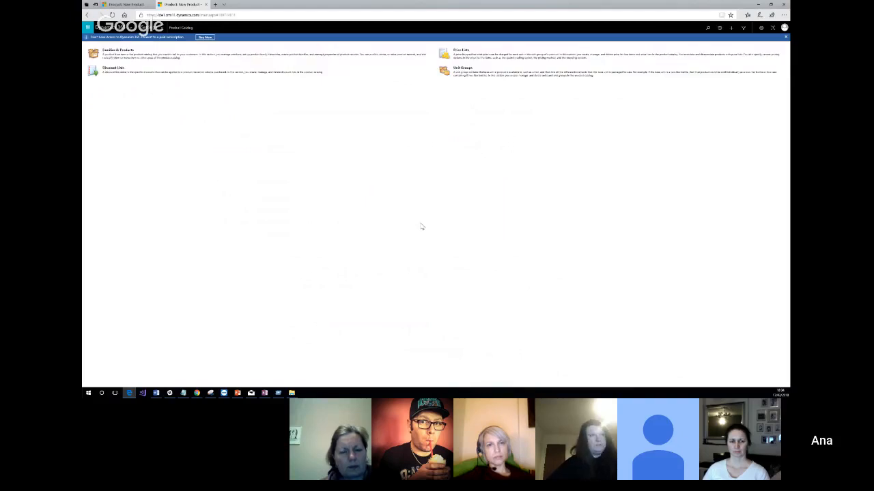
{"action": "left_click", "coordinate": [465, 71]}
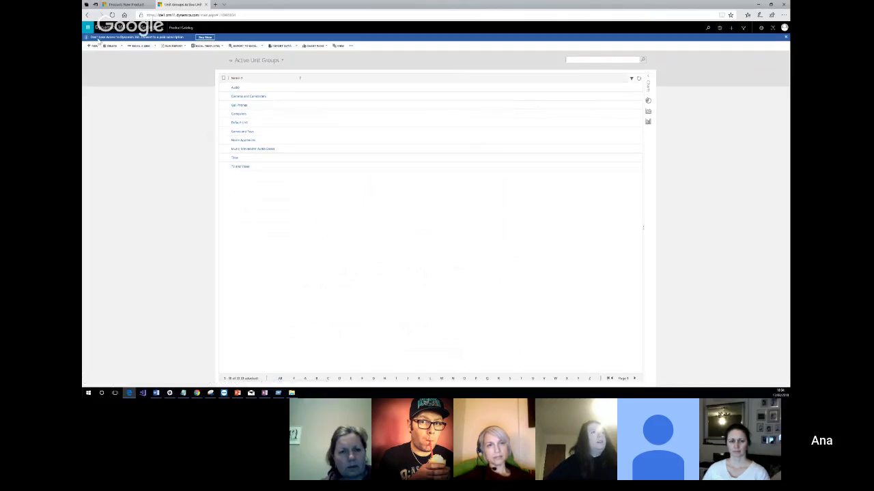
Create a new unit group named "Tulips" with the primary unit "Tulip".
{"action": "left_click", "coordinate": [93, 46]}
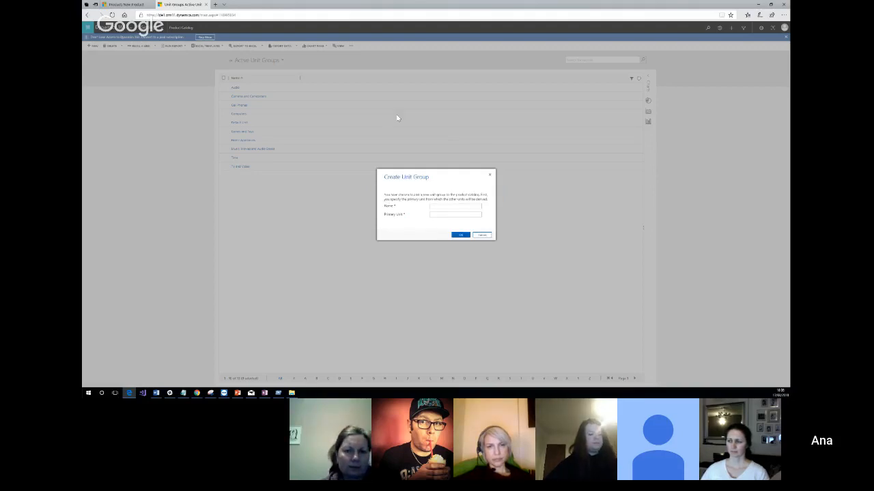
{"action": "left_click", "coordinate": [450, 207]}
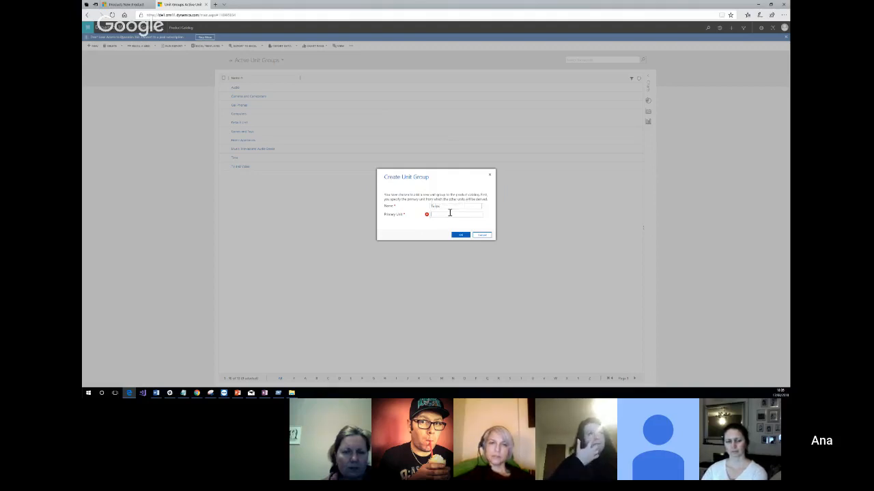
{"action": "type", "text": "Tulip"}
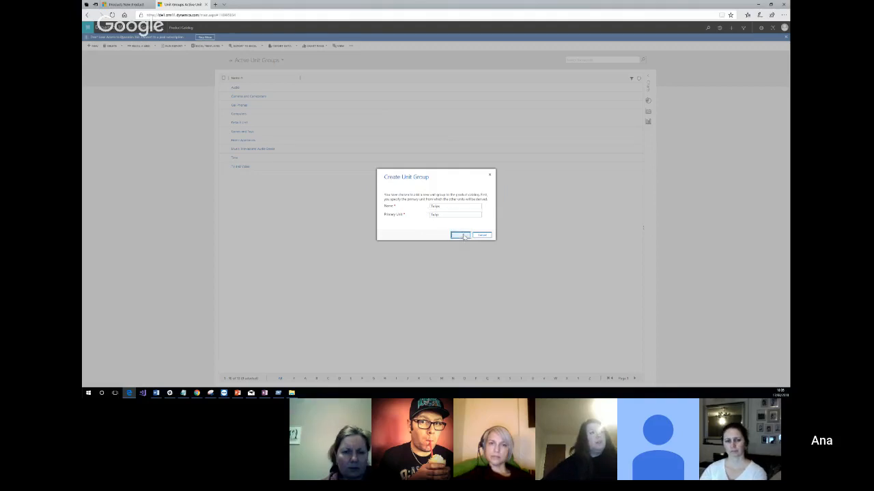
{"action": "left_click", "coordinate": [461, 236]}
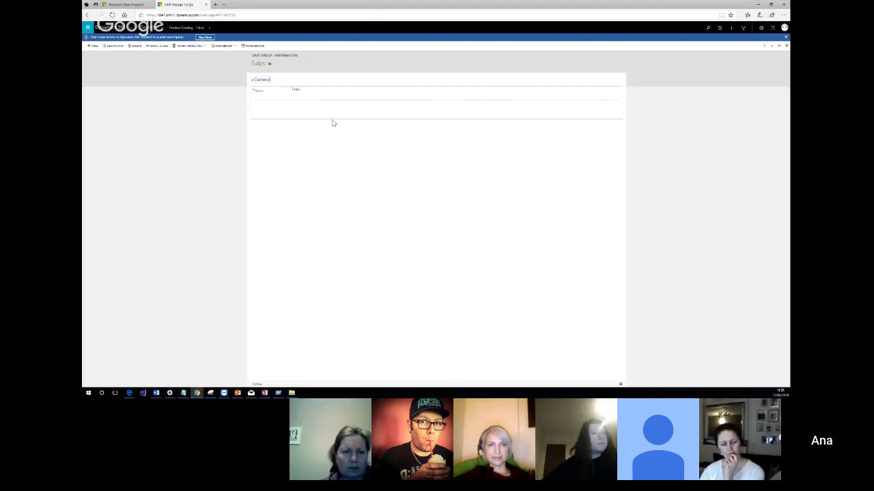
View the Tulips unit group's related record areas, and return through the Product Catalog to the Active Unit Groups list.
{"action": "left_click", "coordinate": [277, 102]}
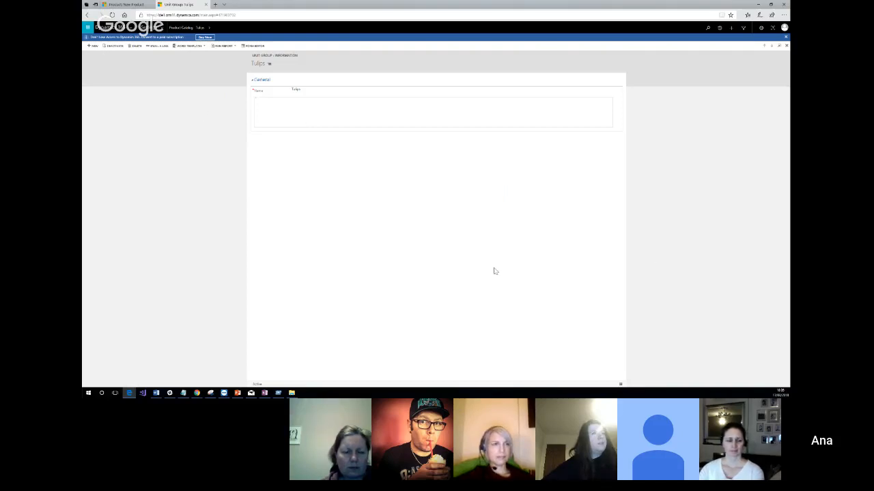
{"action": "left_click", "coordinate": [210, 30]}
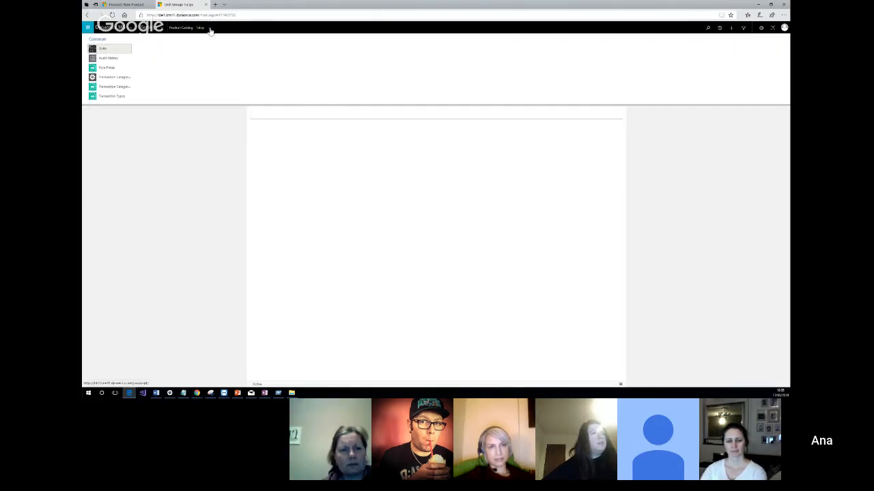
{"action": "left_click", "coordinate": [154, 162]}
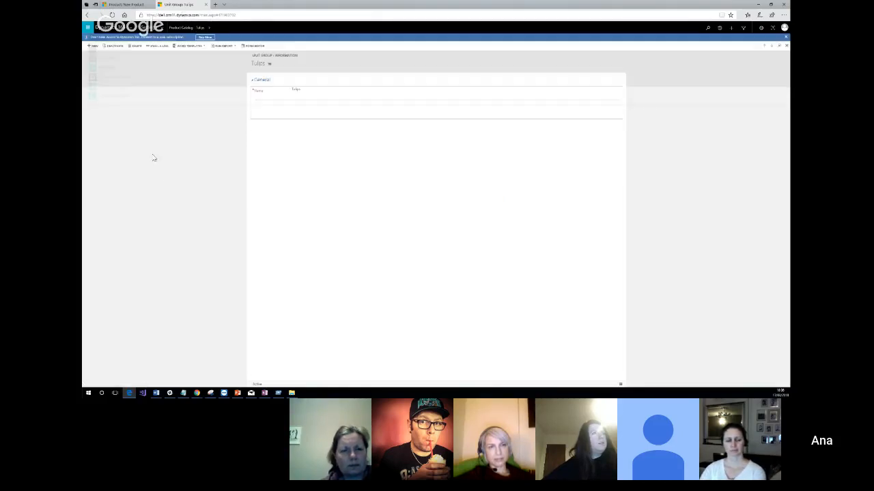
{"action": "left_click", "coordinate": [175, 28]}
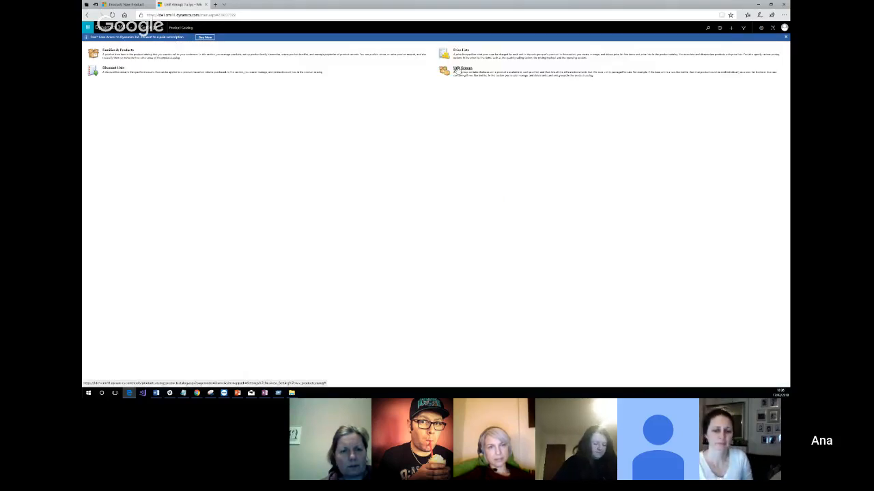
{"action": "left_click", "coordinate": [458, 69]}
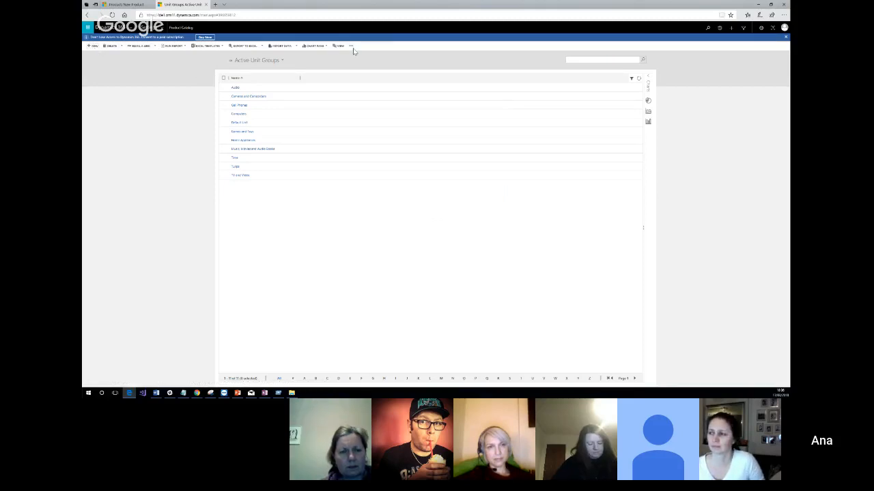
{"action": "left_click", "coordinate": [162, 28]}
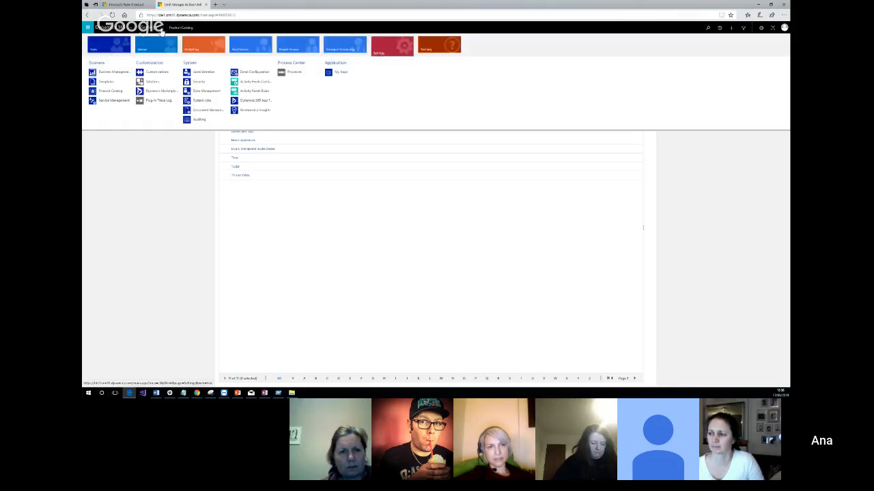
Return to the unsaved Tulip product record and set its Unit Group to "Tulips".
{"action": "left_click", "coordinate": [125, 4]}
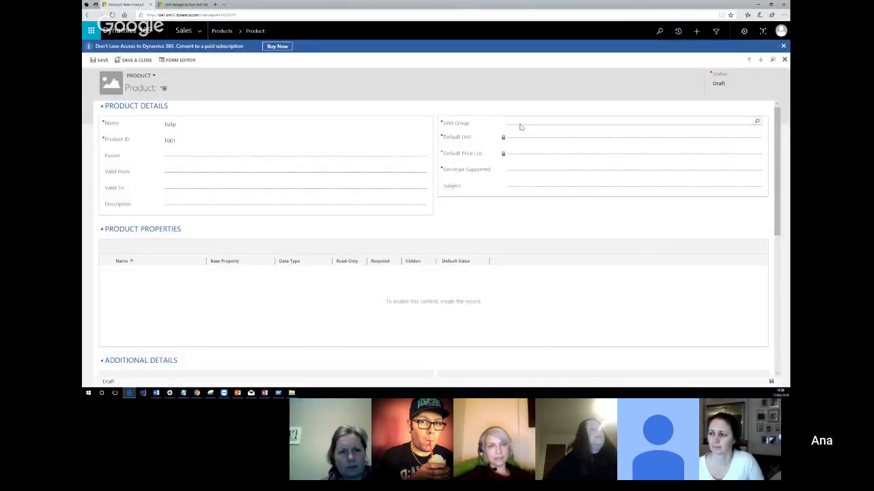
{"action": "left_click", "coordinate": [520, 124]}
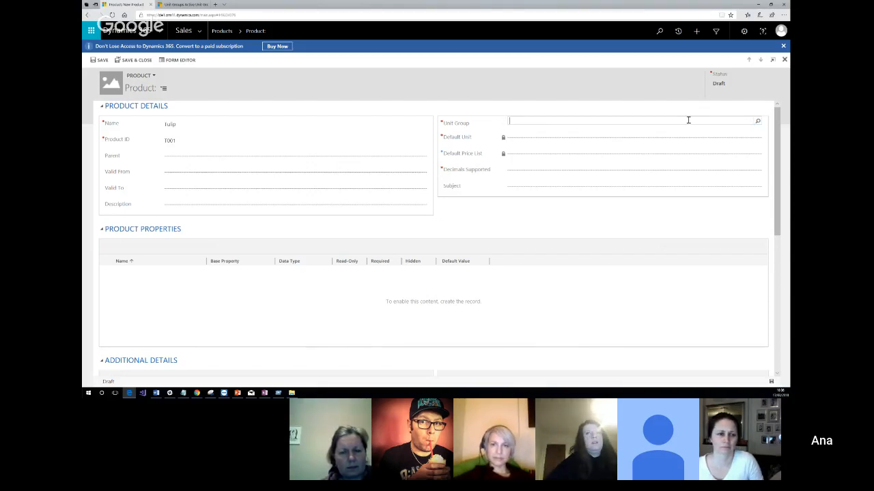
{"action": "type", "text": "Tulip"}
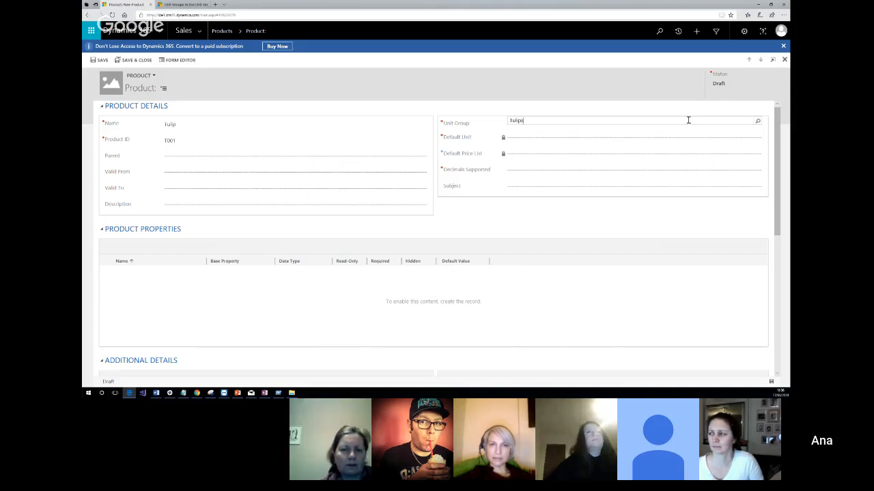
{"action": "type", "text": "s"}
{"action": "key", "text": "Down"}
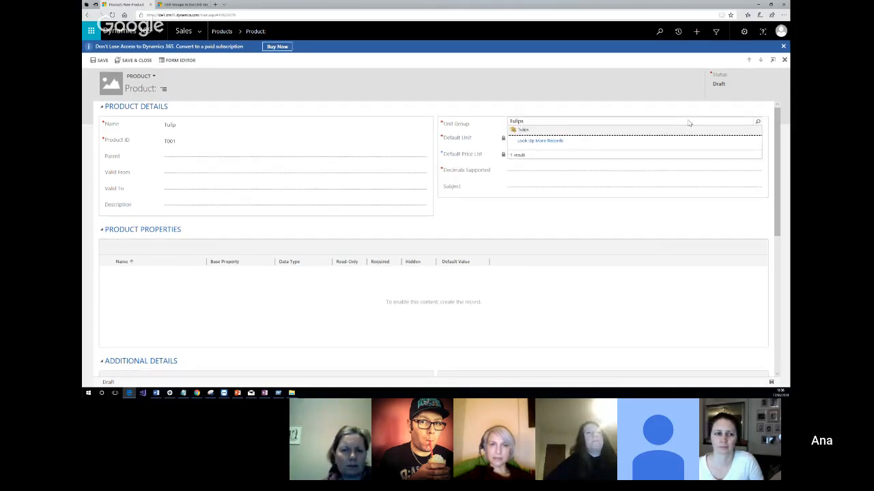
{"action": "left_click", "coordinate": [523, 130]}
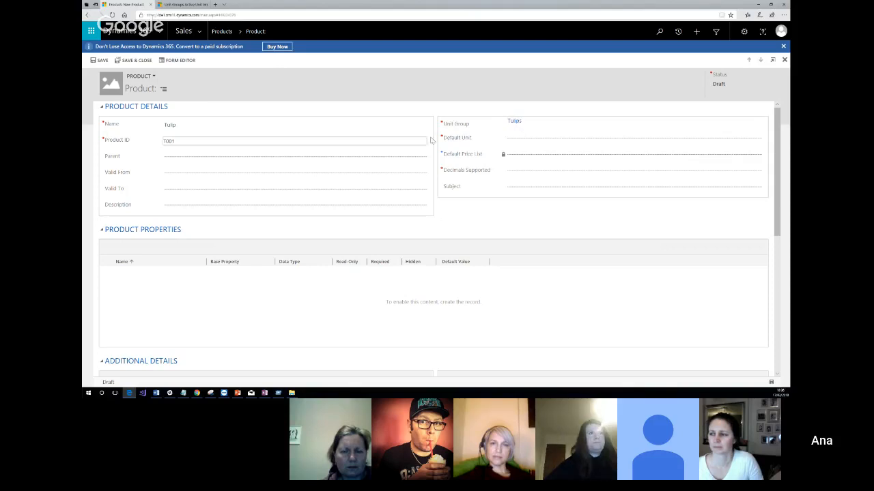
Set the product's Default Unit to "Tulip" and open that unit's record, discarding the unsaved product changes.
{"action": "left_click", "coordinate": [516, 139]}
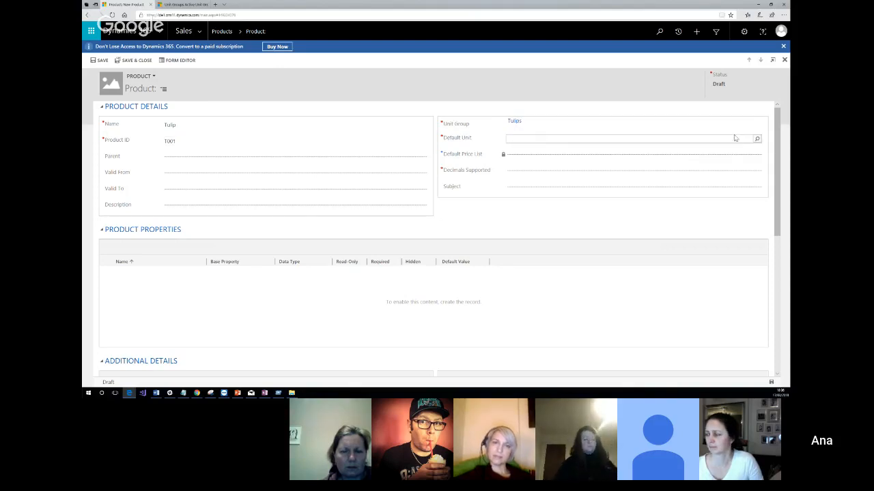
{"action": "left_click", "coordinate": [757, 140]}
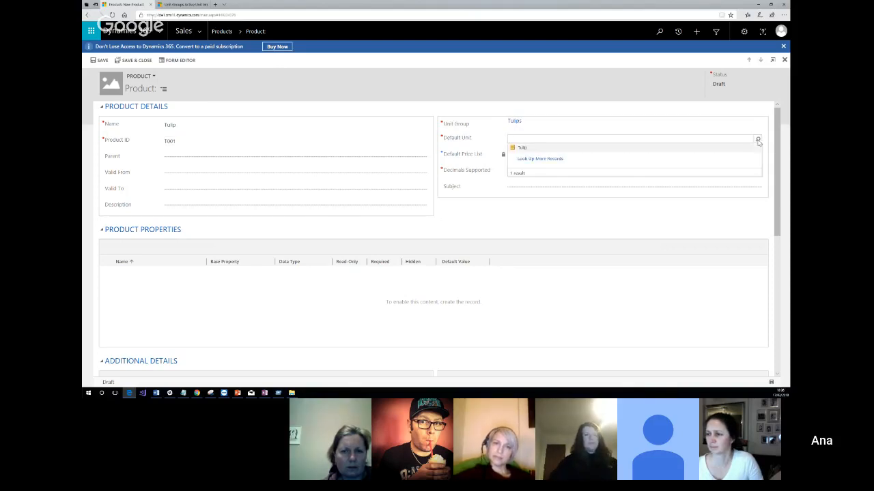
{"action": "left_click", "coordinate": [522, 149]}
{"action": "left_click", "coordinate": [512, 139]}
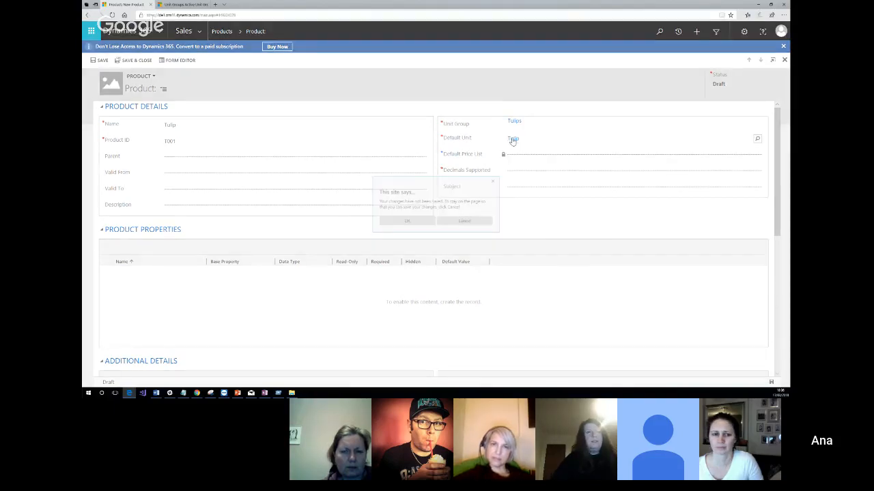
{"action": "left_click", "coordinate": [407, 221]}
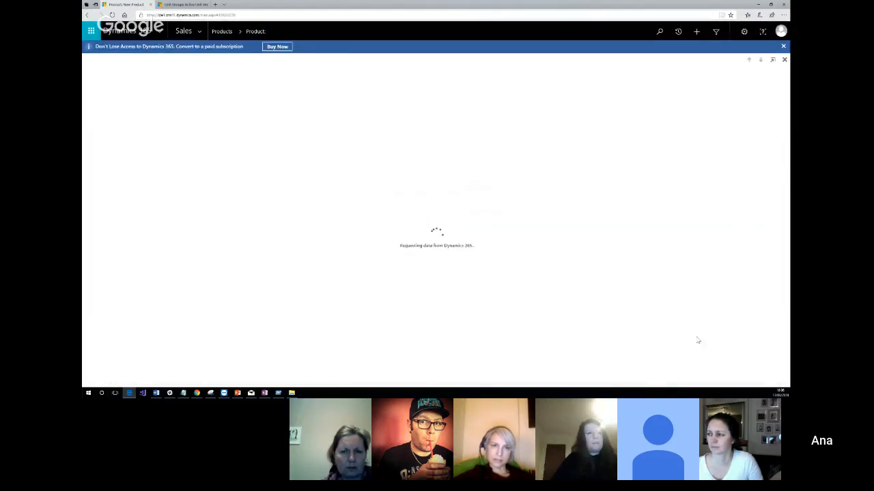
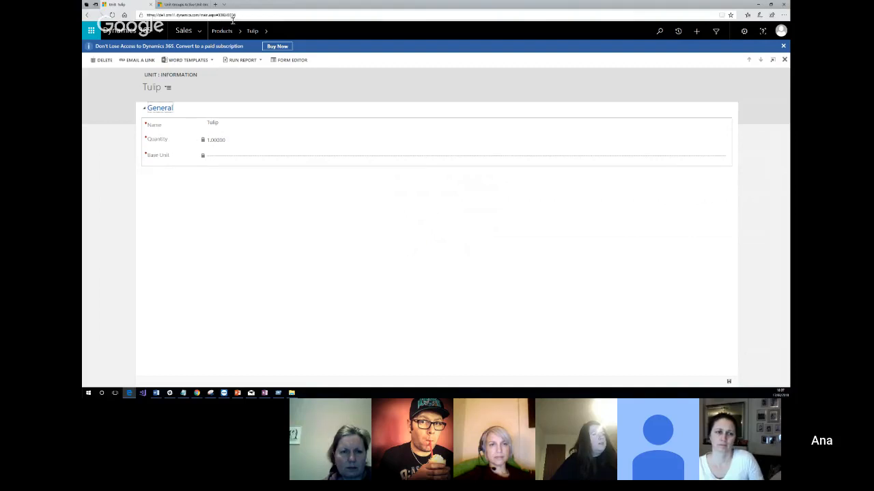
Leave the unit record and open the Tulips unit group from the Product Catalog's unit groups.
{"action": "left_click", "coordinate": [234, 35]}
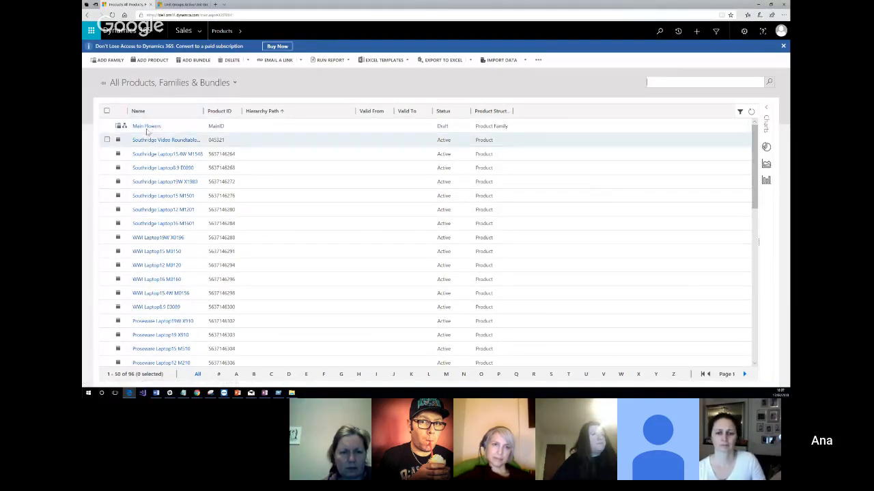
{"action": "left_click", "coordinate": [202, 32]}
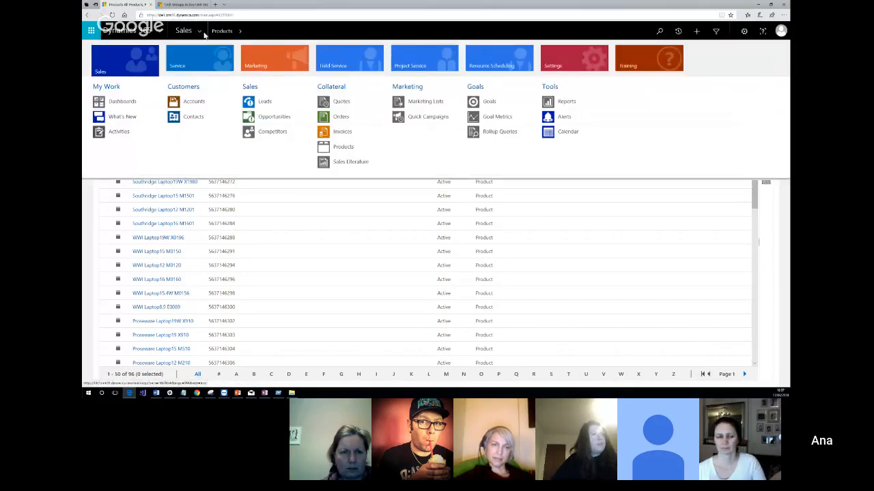
{"action": "left_click", "coordinate": [568, 66]}
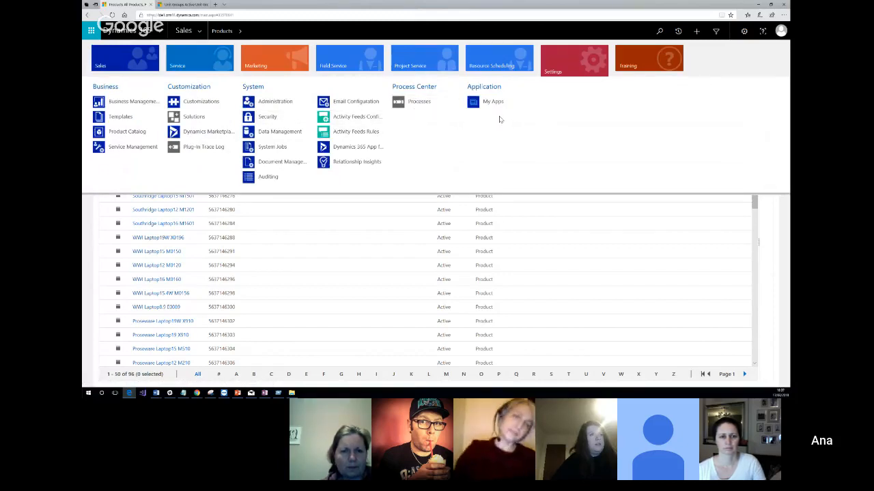
{"action": "left_click", "coordinate": [116, 138]}
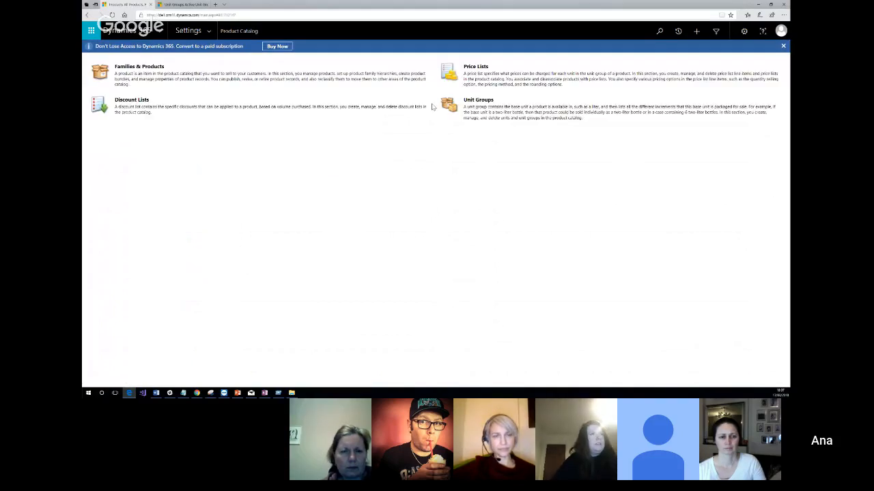
{"action": "left_click", "coordinate": [479, 101]}
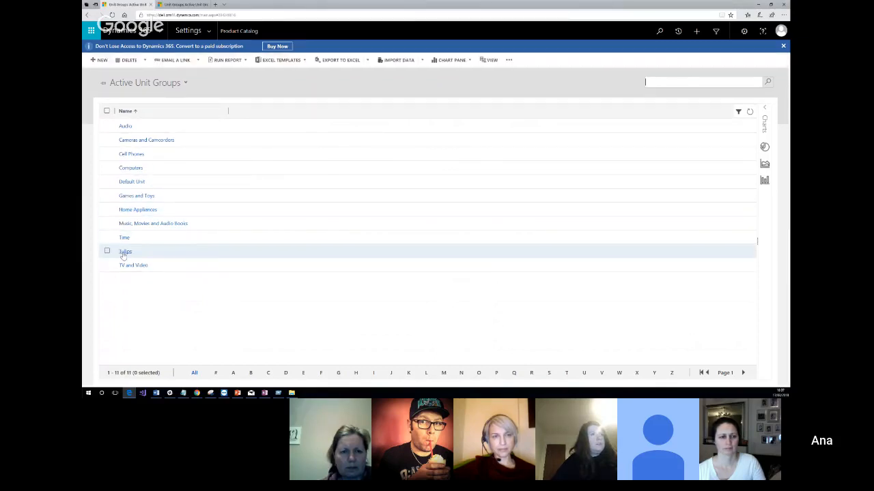
{"action": "left_click", "coordinate": [125, 252]}
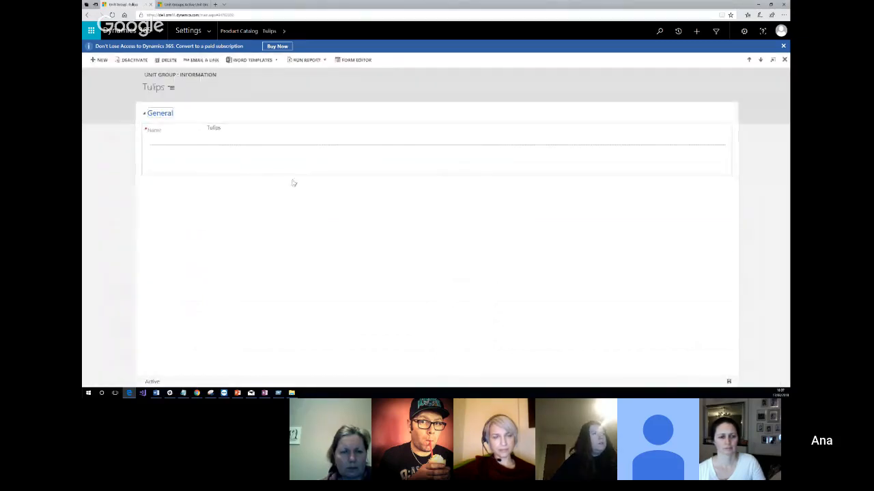
Deactivate the Tulips unit group, then activate it again.
{"action": "left_click", "coordinate": [135, 60]}
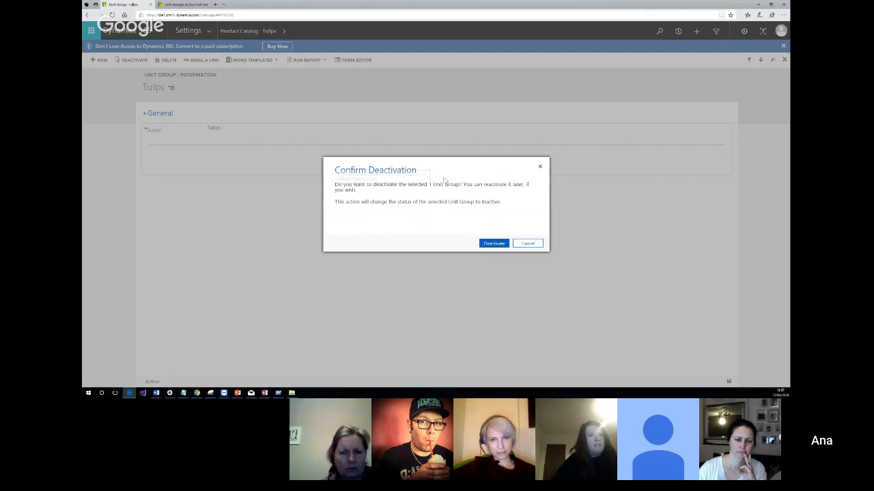
{"action": "left_click", "coordinate": [489, 245]}
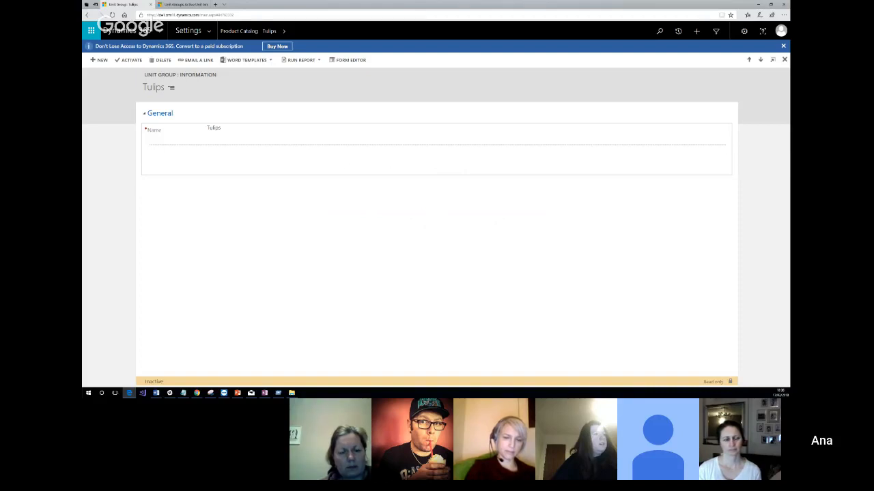
{"action": "key", "text": "alt+Tab"}
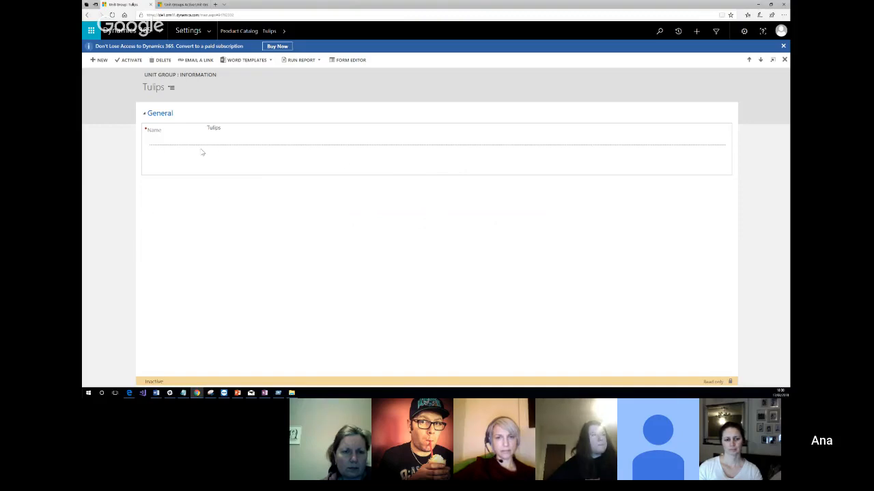
{"action": "left_click", "coordinate": [127, 61]}
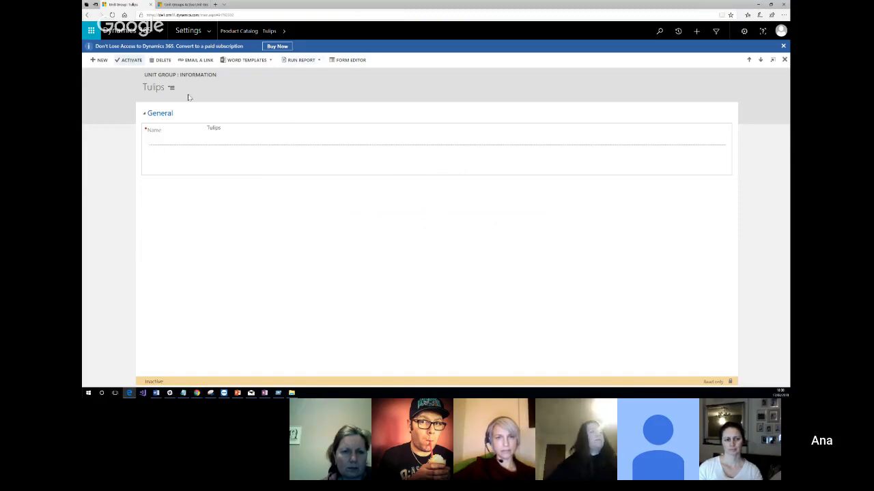
Look through the Tulips unit group's related record areas and form sections for its unit details.
{"action": "left_click", "coordinate": [285, 32]}
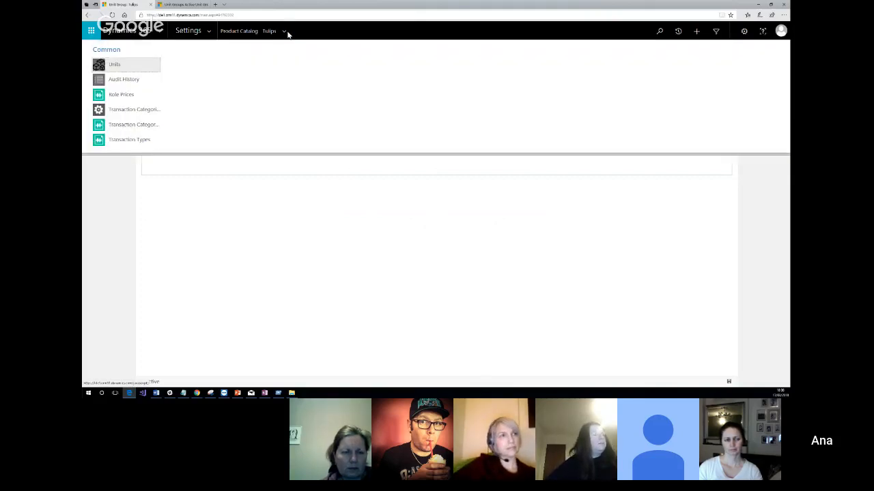
{"action": "left_click", "coordinate": [182, 181]}
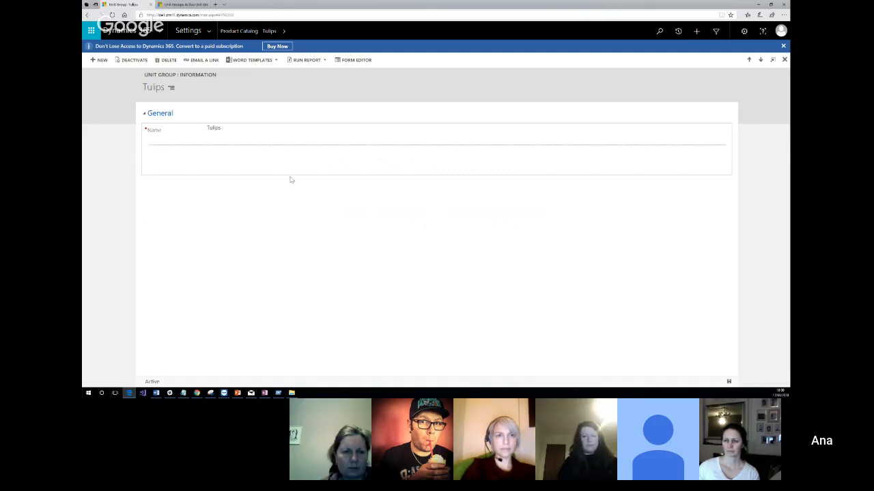
{"action": "left_click", "coordinate": [172, 88]}
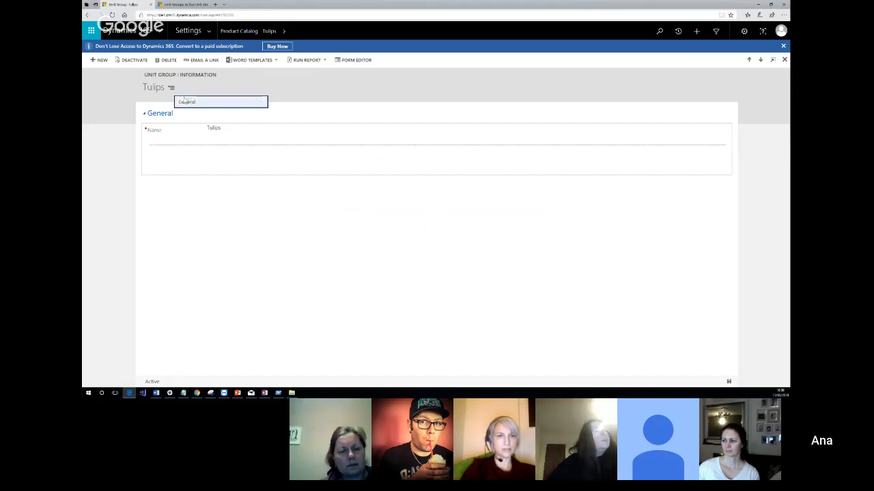
{"action": "left_click", "coordinate": [181, 103]}
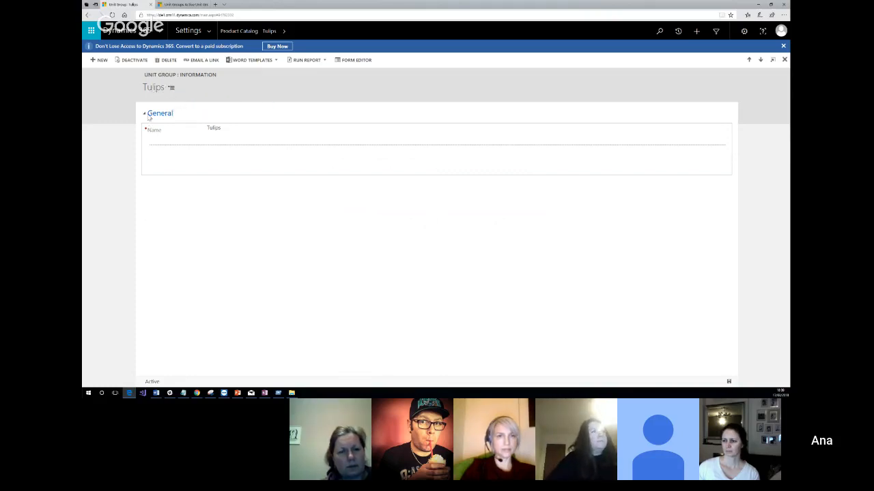
{"action": "left_click", "coordinate": [194, 137]}
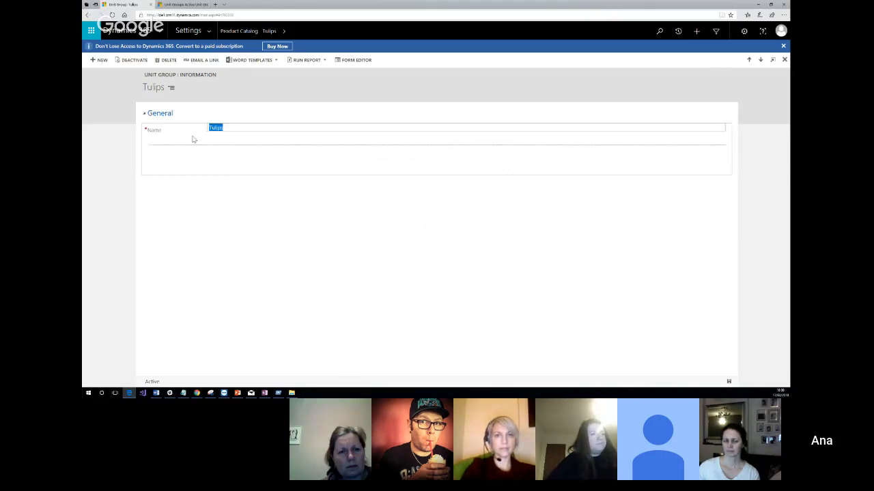
{"action": "left_click", "coordinate": [277, 103]}
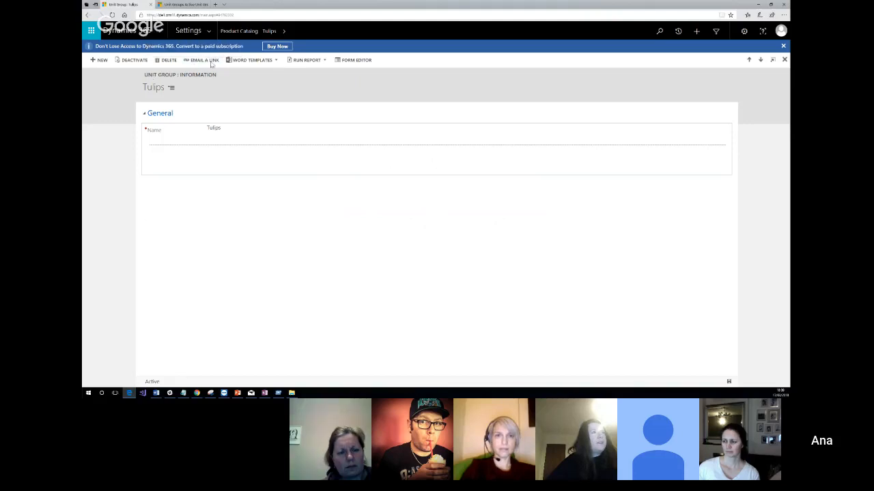
View the Cameras and Camcorders unit group for comparison and return to the Active Unit Groups list.
{"action": "left_click", "coordinate": [242, 32]}
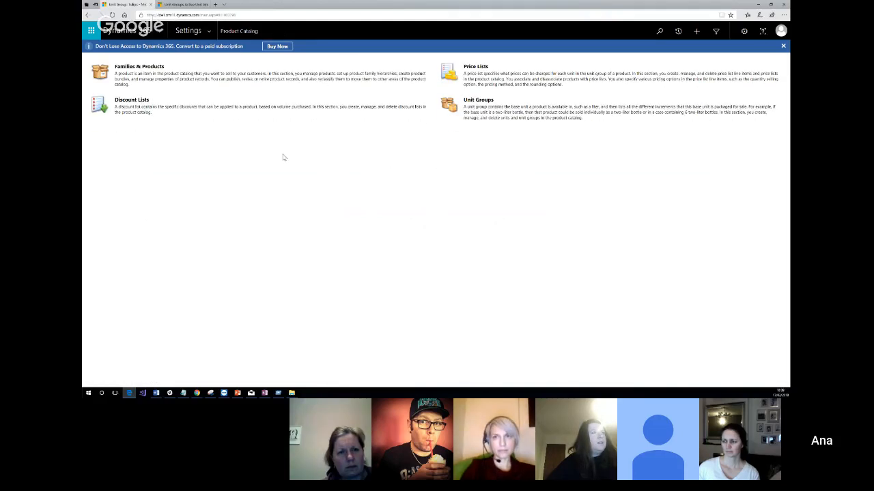
{"action": "left_click", "coordinate": [479, 100]}
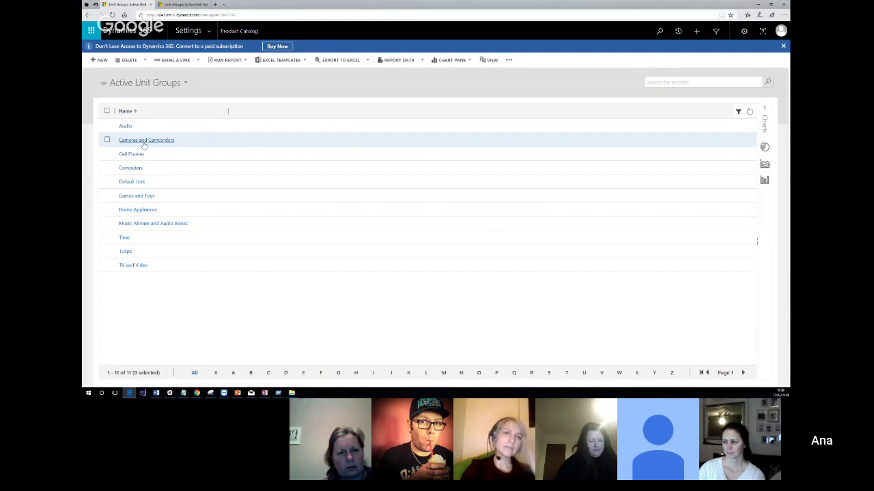
{"action": "left_click", "coordinate": [144, 142]}
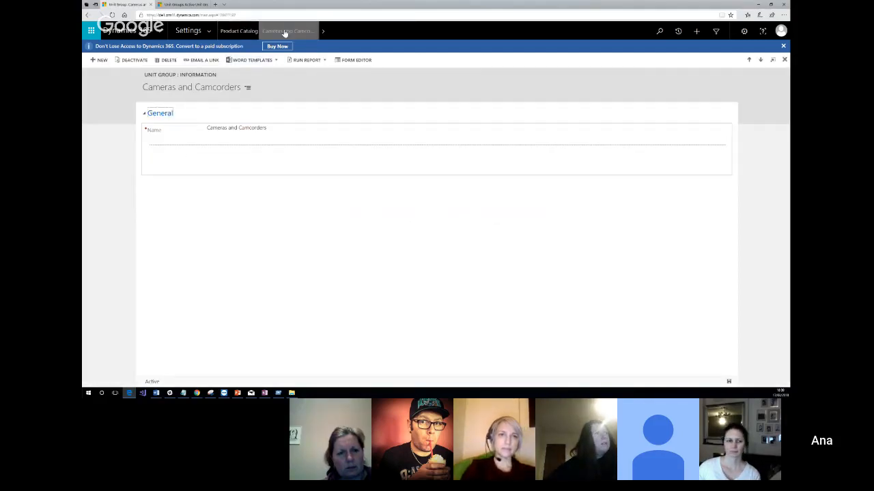
{"action": "left_click", "coordinate": [238, 31]}
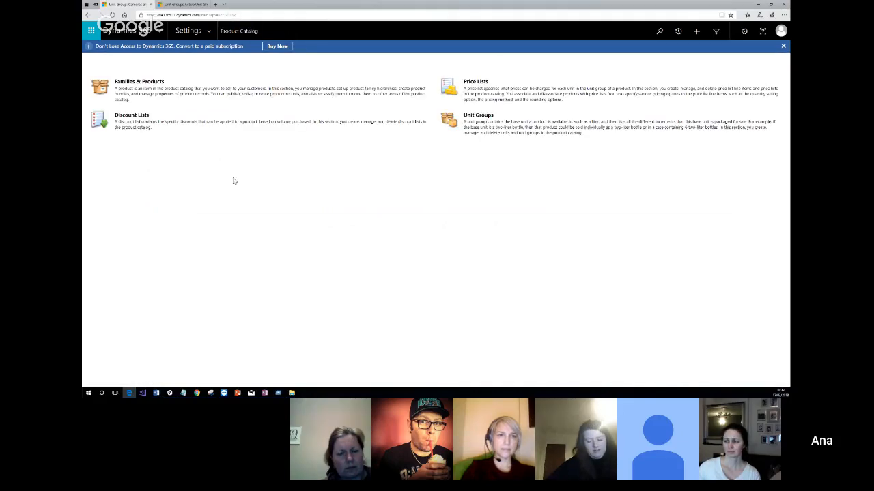
{"action": "left_click", "coordinate": [473, 101]}
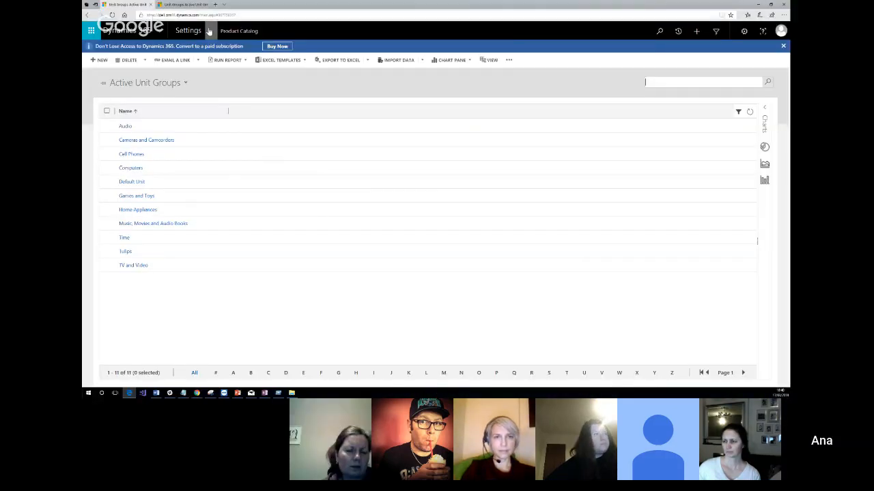
Open the Product Catalog's price lists and start a new price list record.
{"action": "left_click", "coordinate": [208, 32]}
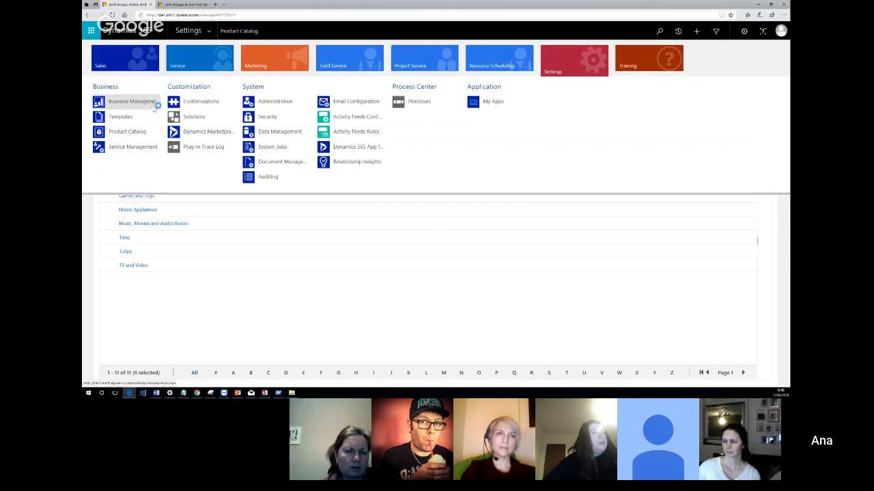
{"action": "left_click", "coordinate": [185, 312]}
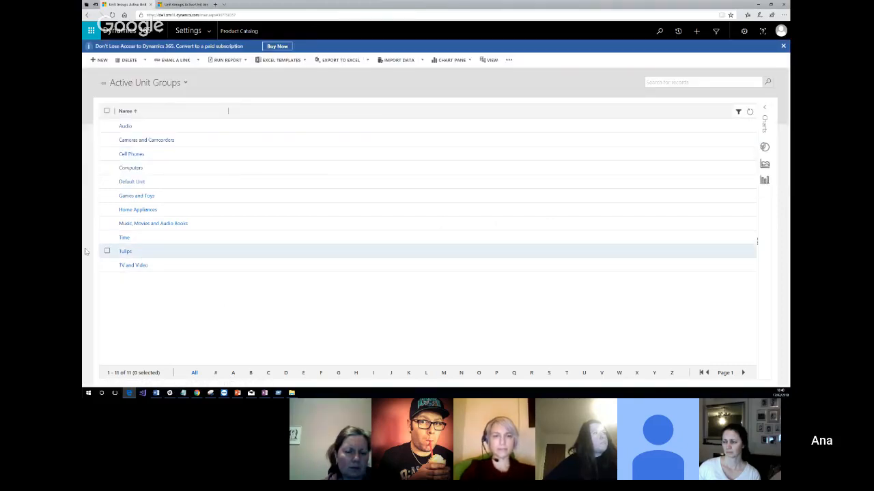
{"action": "left_click", "coordinate": [208, 30]}
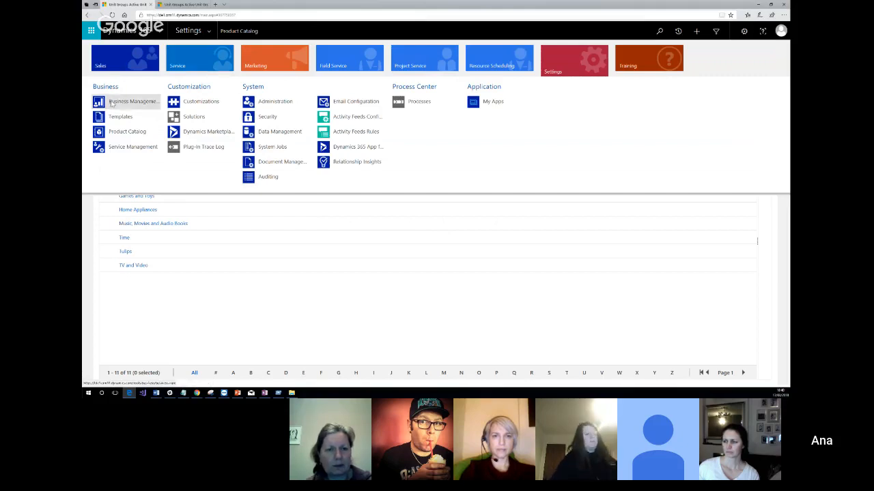
{"action": "left_click", "coordinate": [116, 133]}
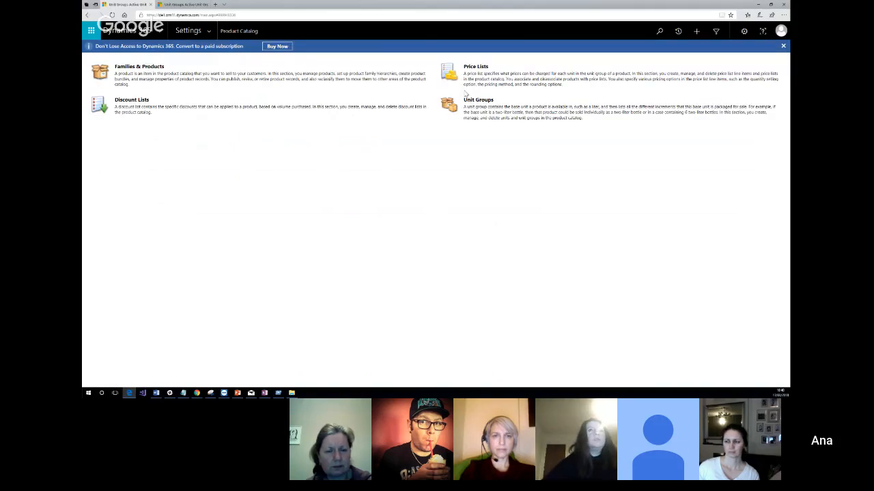
{"action": "left_click", "coordinate": [480, 68]}
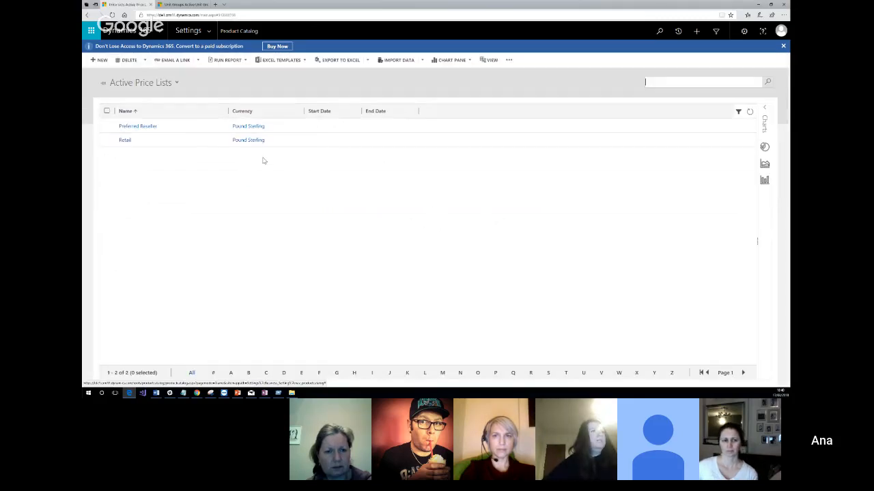
{"action": "left_click", "coordinate": [99, 60]}
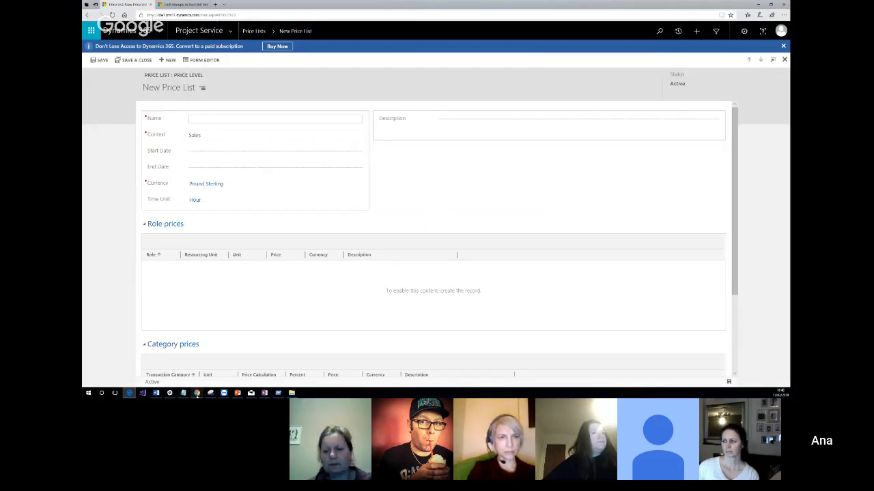
Switch to the draw.io diagram relating product, price list item and price list, review it, and return to the new price list.
{"action": "mouse_move", "coordinate": [196, 394]}
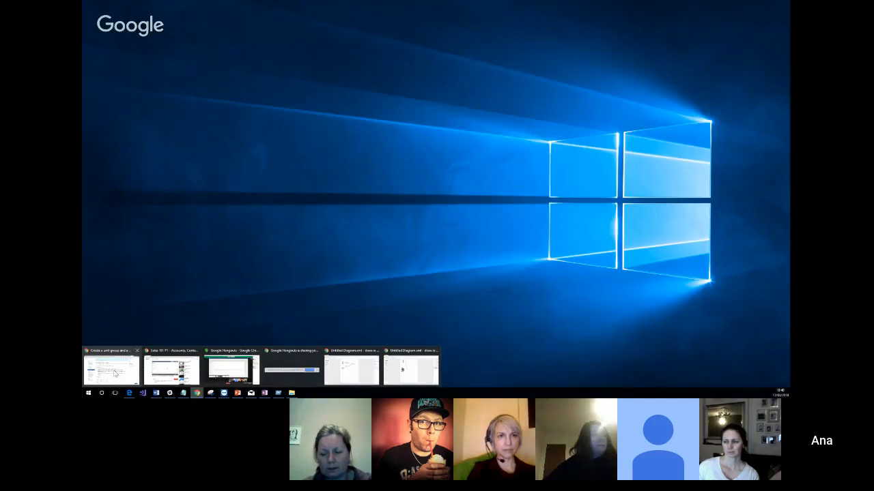
{"action": "mouse_move", "coordinate": [407, 372]}
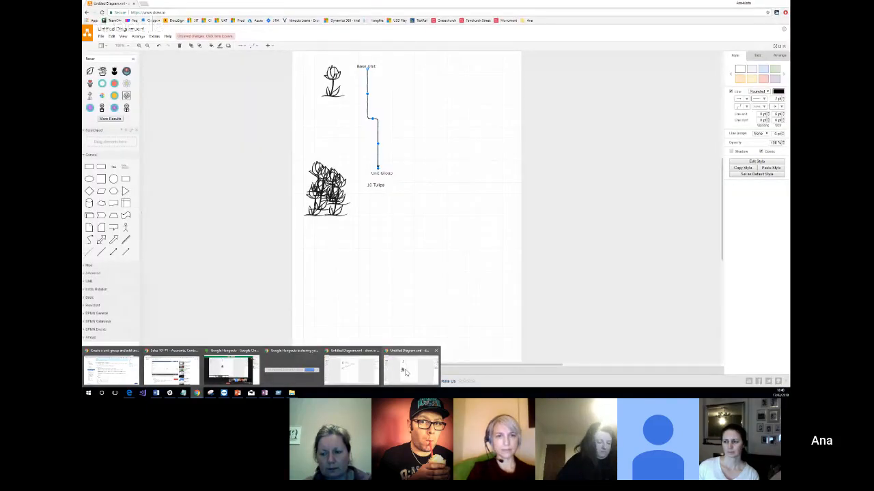
{"action": "left_click", "coordinate": [352, 370]}
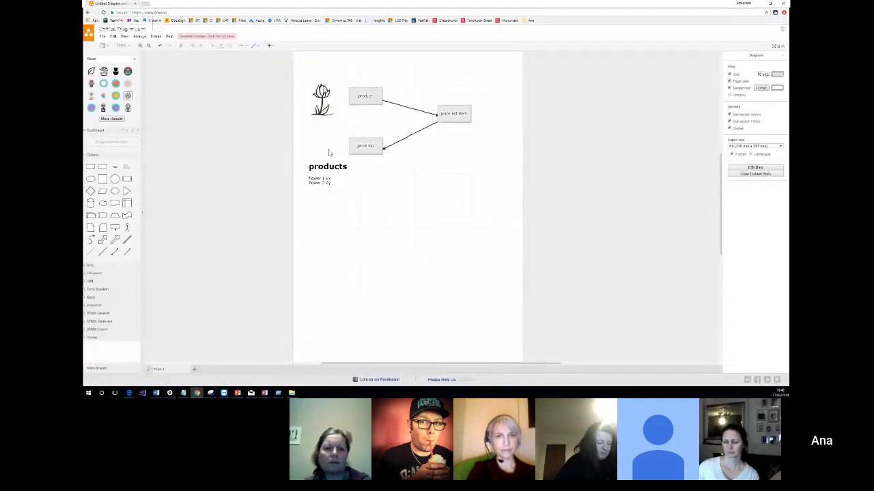
{"action": "left_click", "coordinate": [375, 148]}
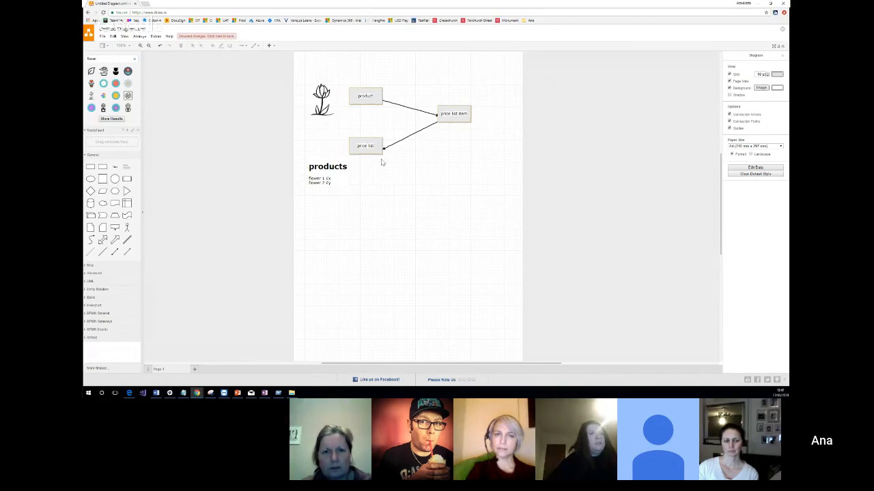
{"action": "left_click", "coordinate": [761, 3]}
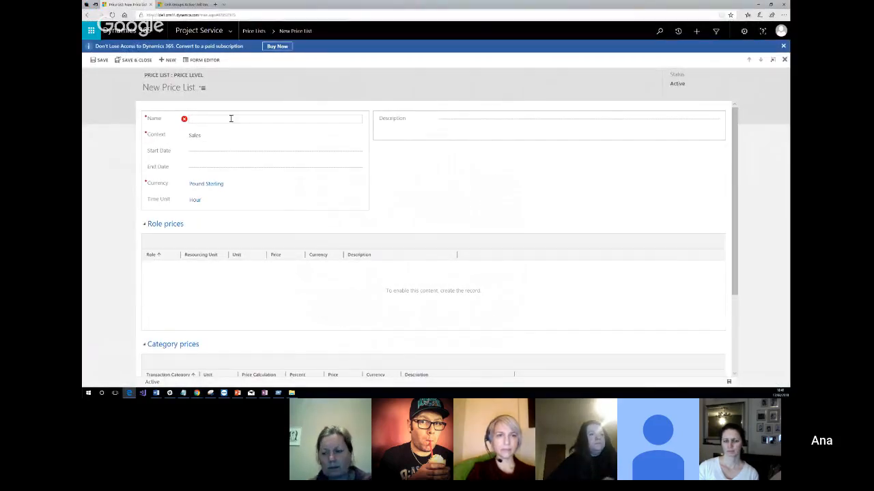
Name the price list "Tulips in the Spring" and save it.
{"action": "type", "text": "Tulip"}
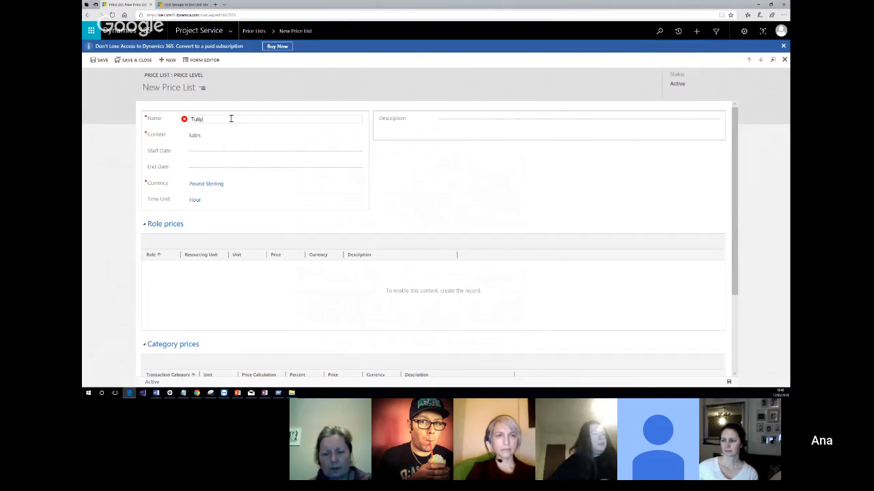
{"action": "type", "text": "s in the Spring"}
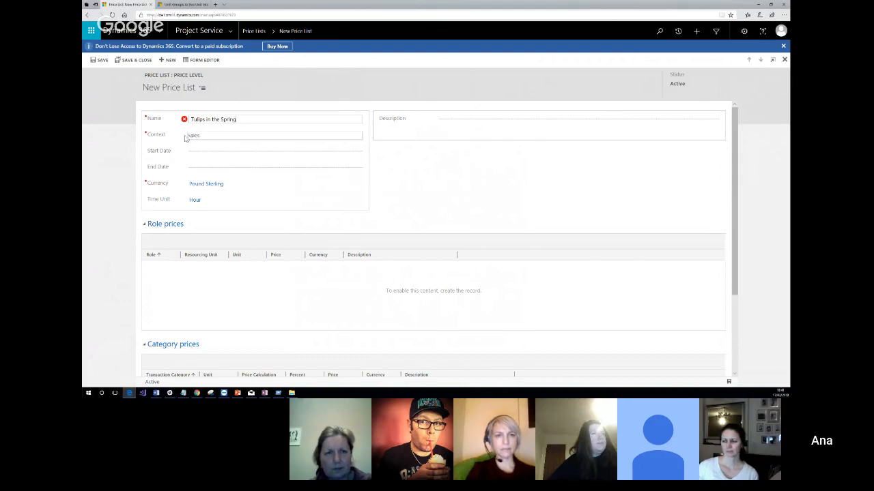
{"action": "left_click", "coordinate": [415, 175]}
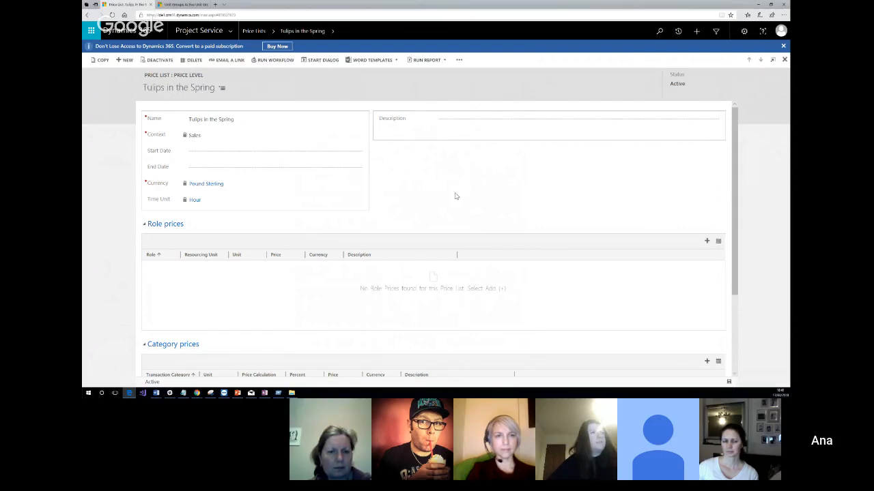
Expand the Price List Items section of the "Tulips in the Spring" price list and start a new price list item.
{"action": "scroll", "coordinate": [456, 196], "scroll_direction": "down", "scroll_amount": 3}
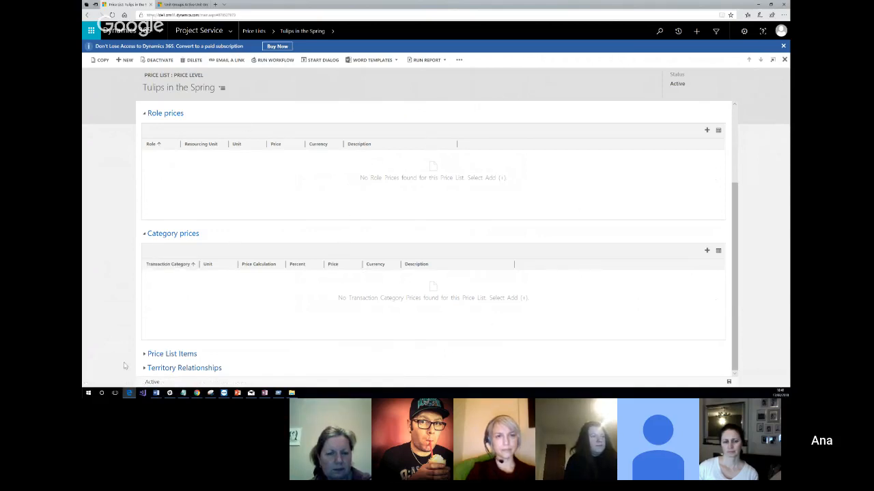
{"action": "left_click", "coordinate": [157, 353]}
{"action": "scroll", "coordinate": [282, 258], "scroll_direction": "down", "scroll_amount": 2}
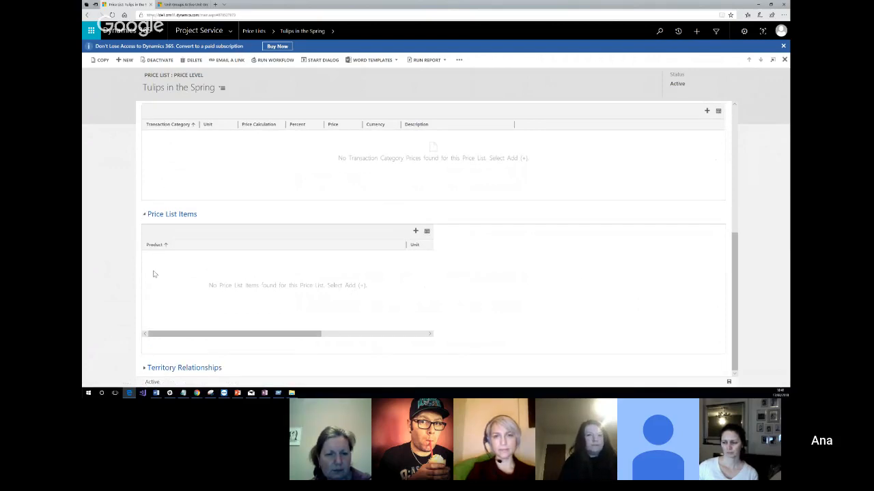
{"action": "left_click", "coordinate": [415, 232]}
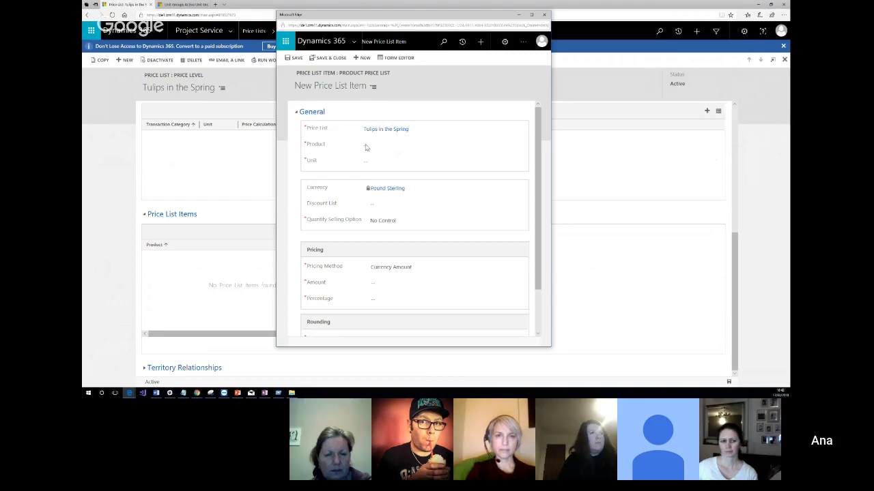
Search the item's product lookup for "tulip" and start a new product record from the full lookup.
{"action": "left_click", "coordinate": [368, 148]}
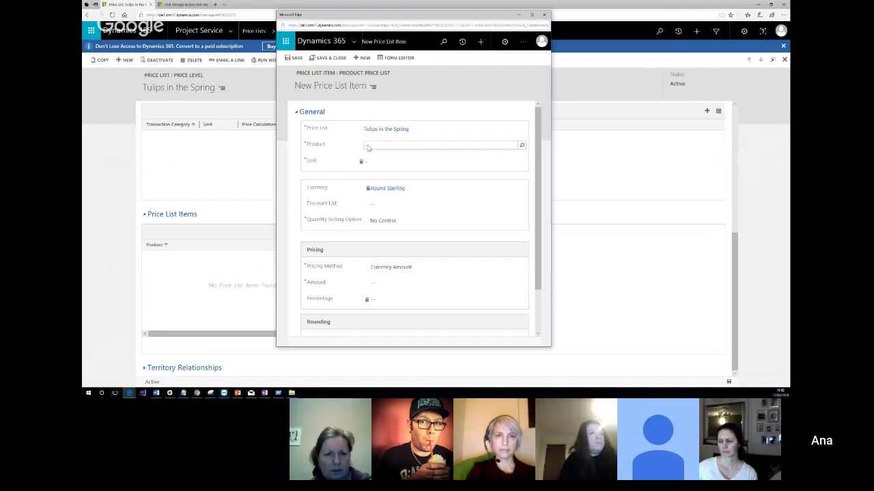
{"action": "left_click", "coordinate": [522, 148]}
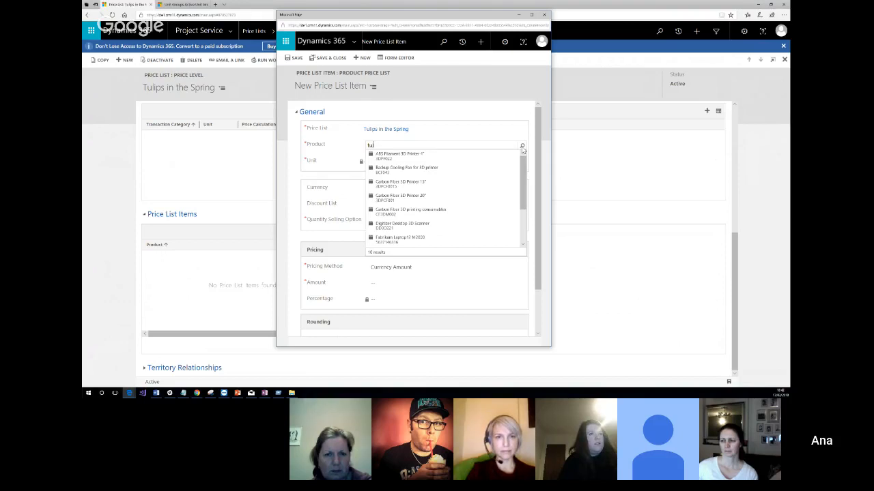
{"action": "left_click", "coordinate": [522, 148]}
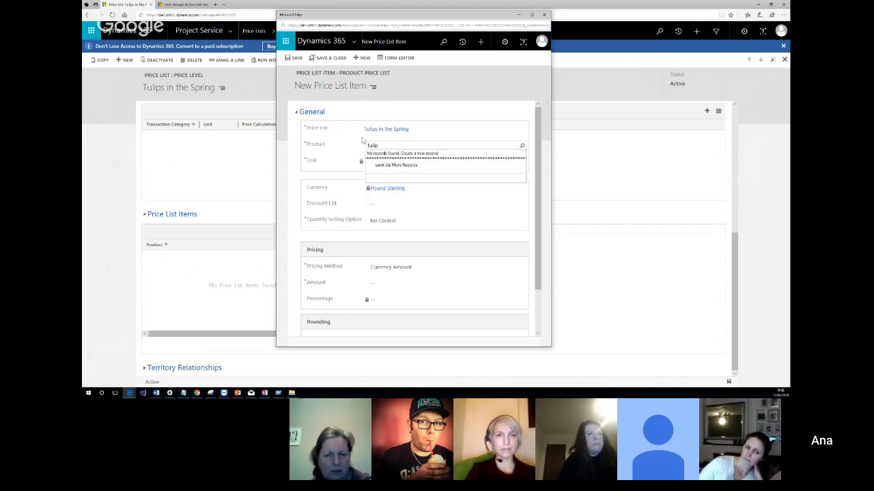
{"action": "left_click", "coordinate": [395, 165]}
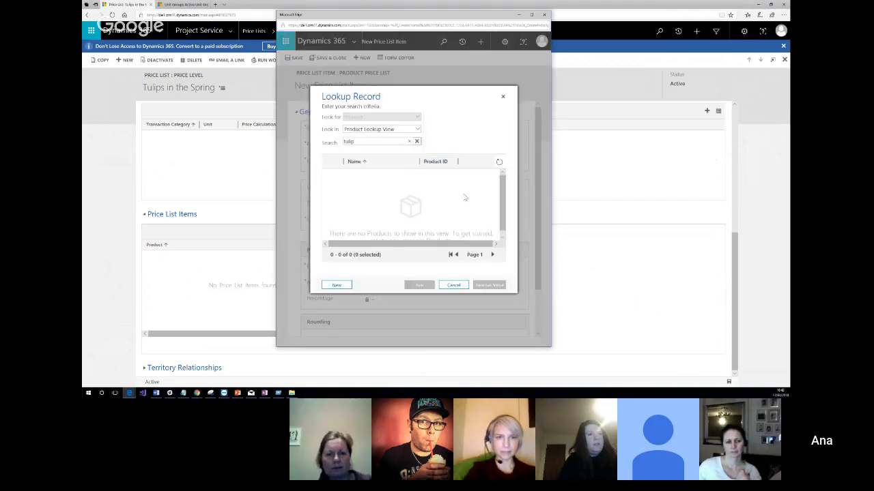
{"action": "left_click", "coordinate": [337, 284]}
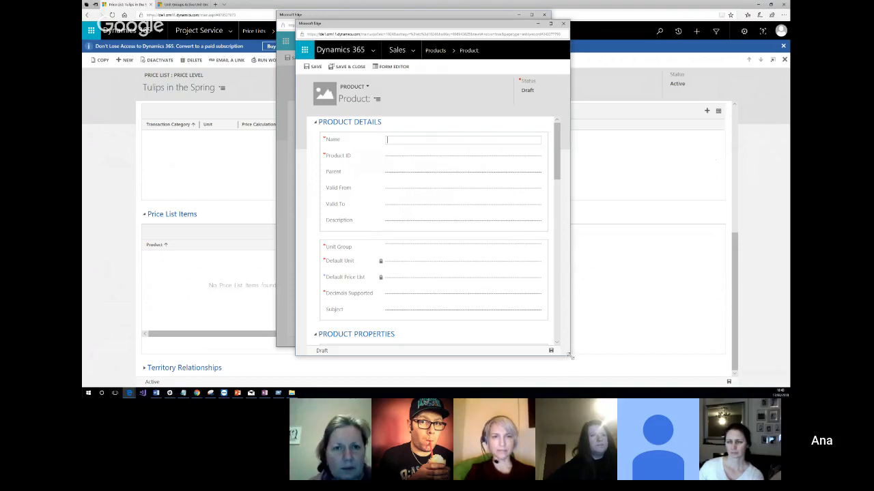
Resize the new product window and place it over the lookup dialog.
{"action": "left_click_drag", "start_coordinate": [570, 356], "coordinate": [789, 328]}
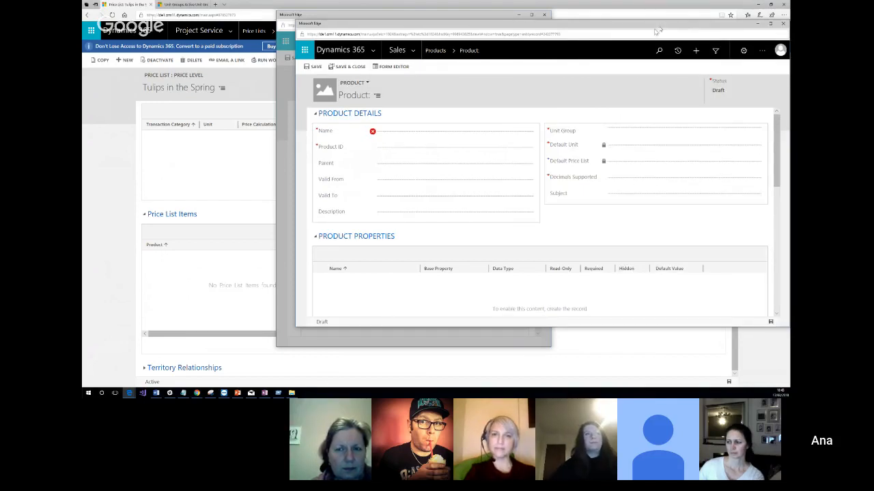
{"action": "left_click_drag", "start_coordinate": [659, 30], "coordinate": [535, 40]}
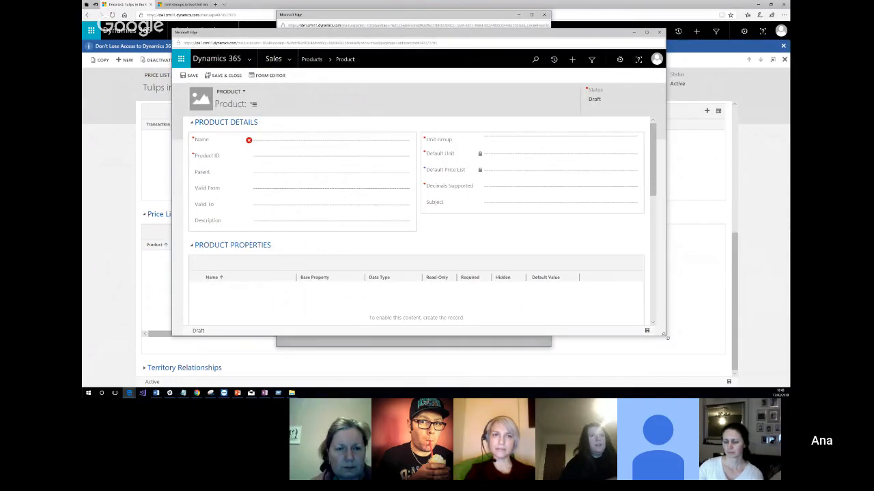
{"action": "left_click_drag", "start_coordinate": [666, 339], "coordinate": [414, 323]}
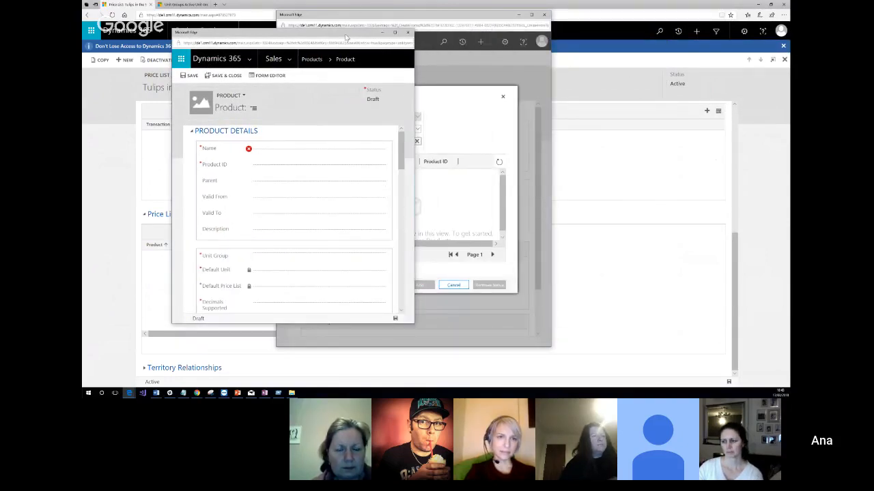
{"action": "left_click_drag", "start_coordinate": [346, 38], "coordinate": [527, 41]}
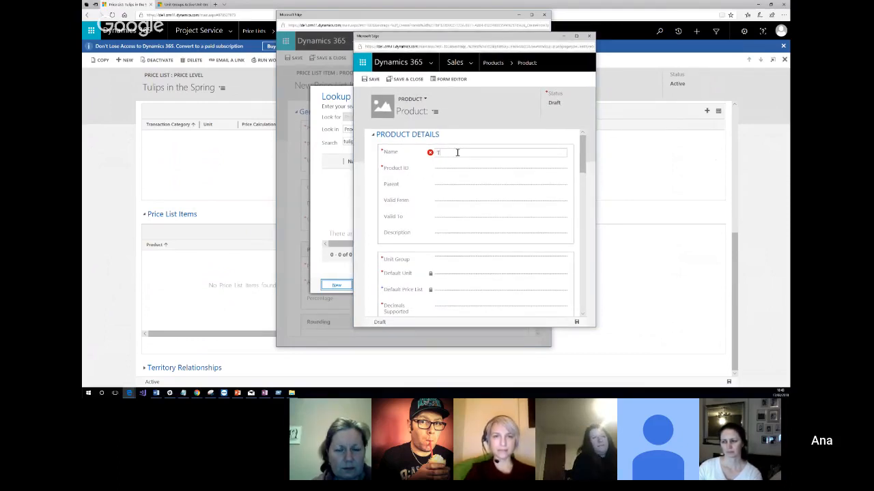
Name the new product "Beige Tulip" and give it the product ID BT01.
{"action": "type", "text": "ulip"}
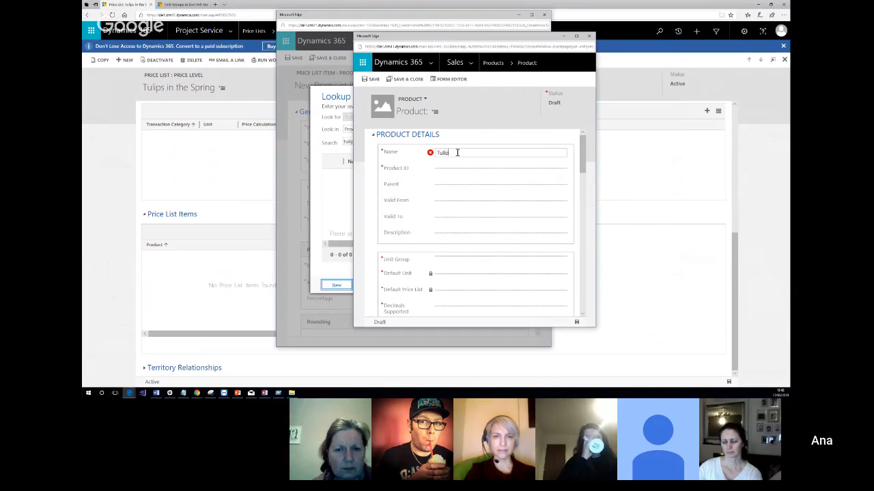
{"action": "key", "text": "BackSpace"}
{"action": "key", "text": "BackSpace"}
{"action": "key", "text": "BackSpace"}
{"action": "key", "text": "BackSpace"}
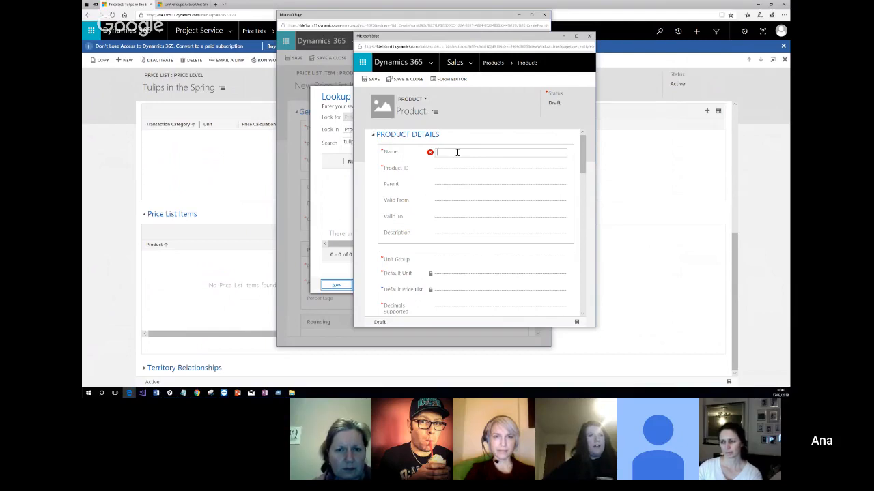
{"action": "type", "text": "Beige Tulip"}
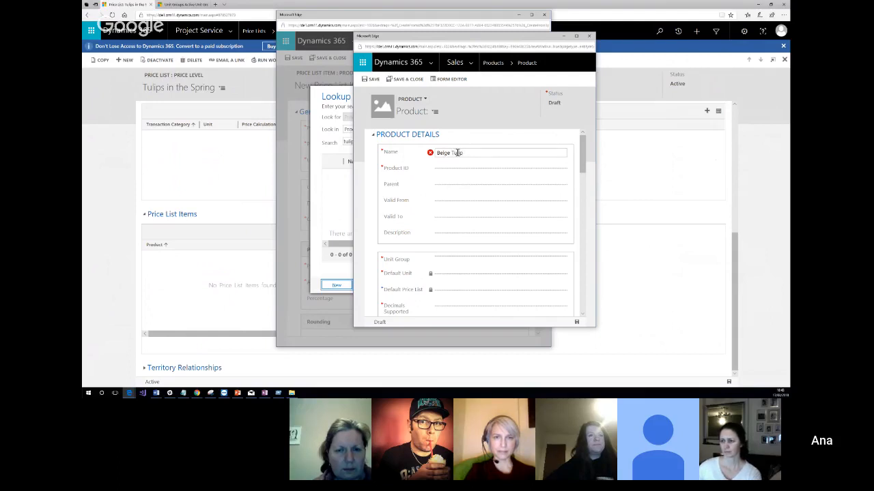
{"action": "left_click", "coordinate": [454, 167]}
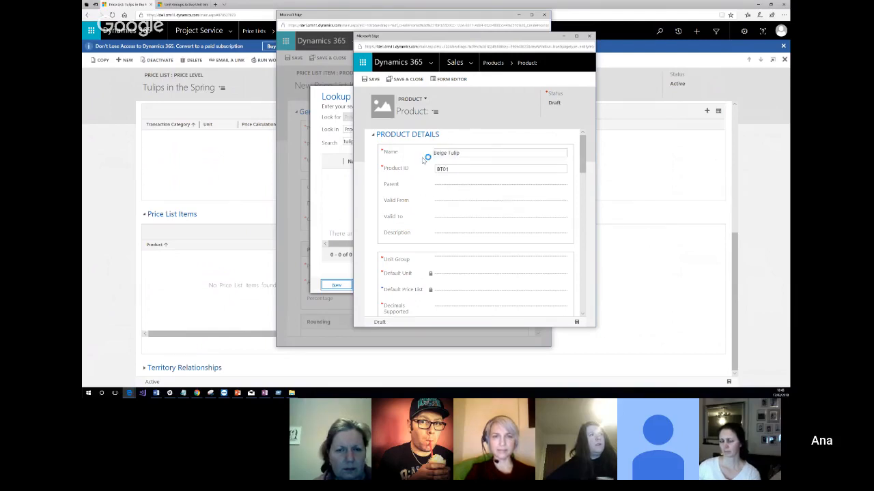
Set Main Flowers as the parent family of the Beige Tulip product.
{"action": "left_click", "coordinate": [446, 185]}
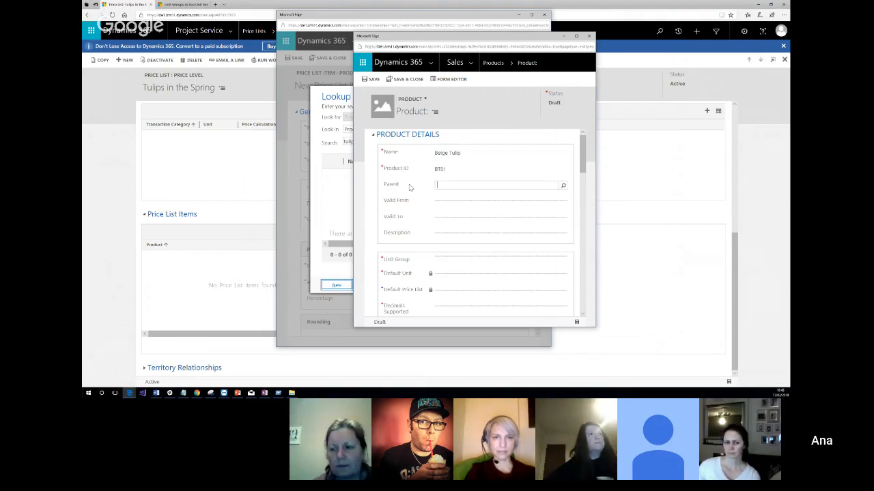
{"action": "left_click", "coordinate": [563, 185]}
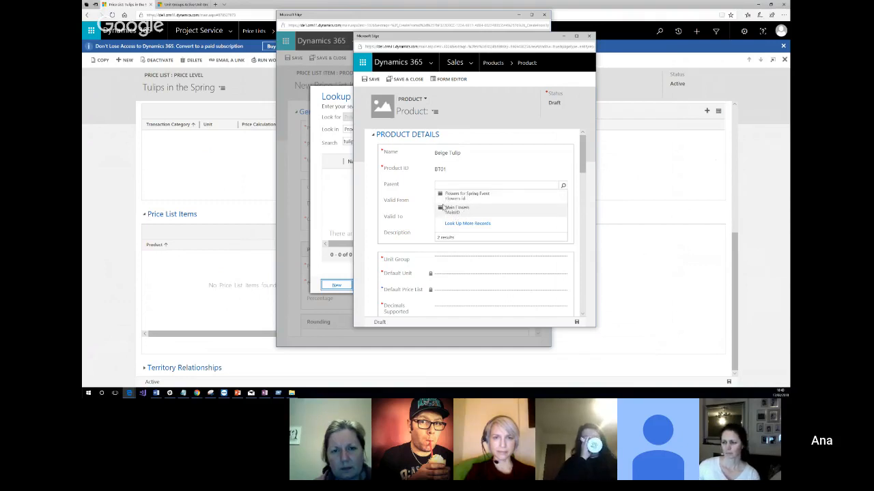
{"action": "left_click", "coordinate": [454, 211]}
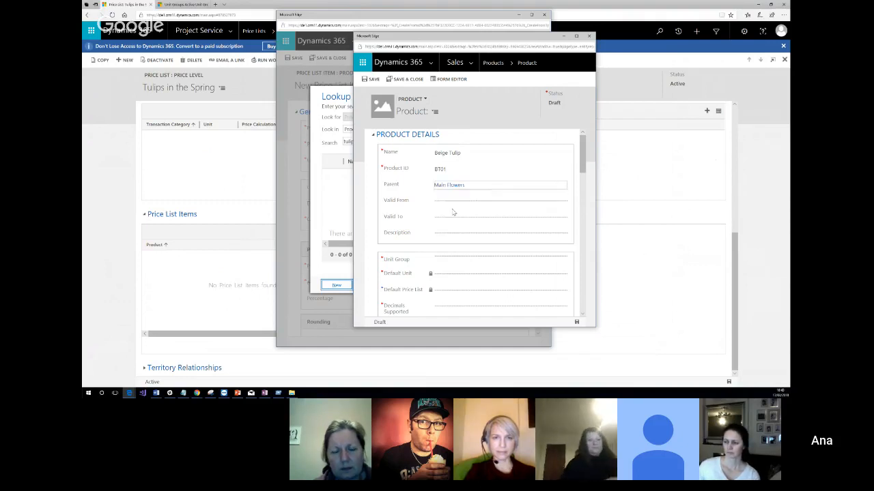
Assign the Tulips unit group to the product and choose Tulip as its default unit.
{"action": "scroll", "coordinate": [416, 217], "scroll_direction": "down", "scroll_amount": 3}
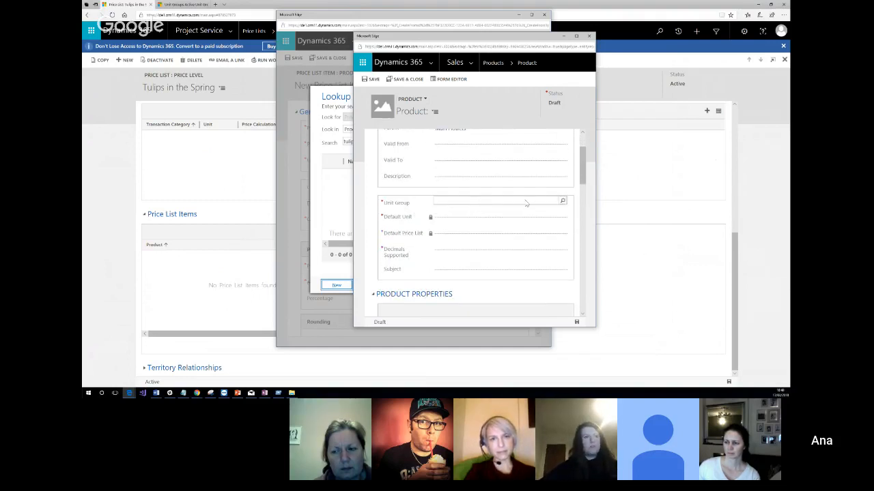
{"action": "left_click", "coordinate": [563, 202]}
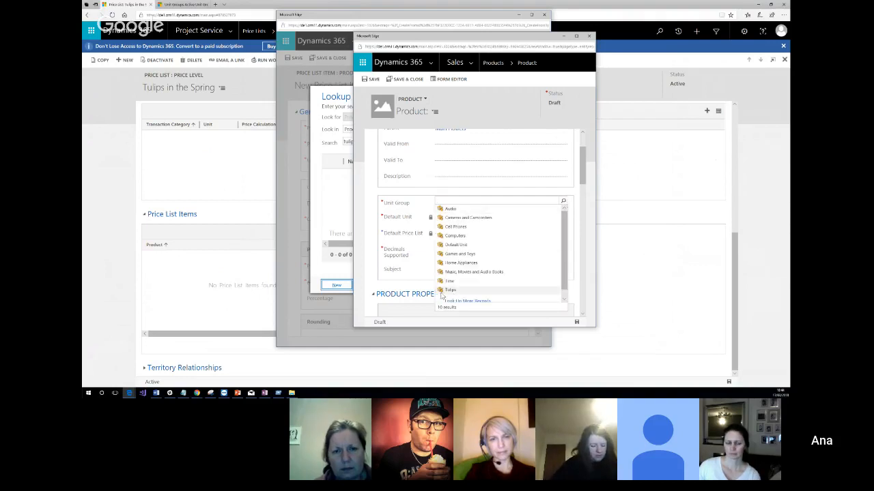
{"action": "left_click", "coordinate": [466, 291]}
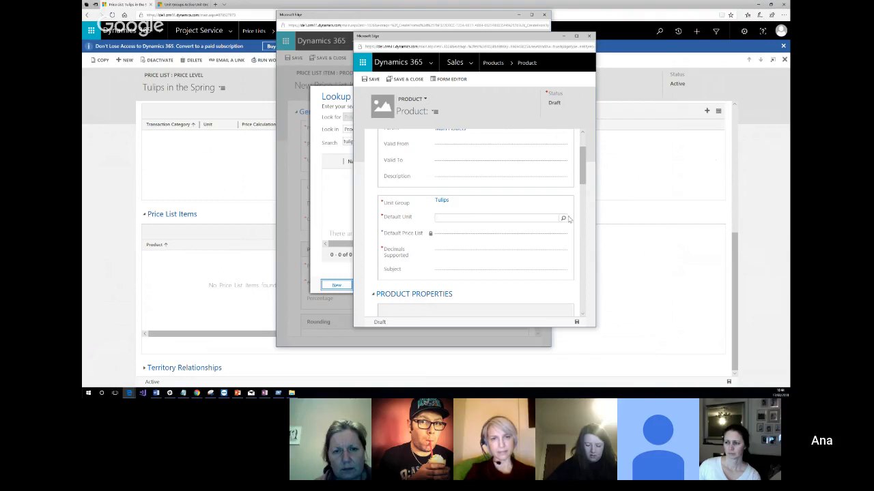
{"action": "left_click", "coordinate": [564, 219]}
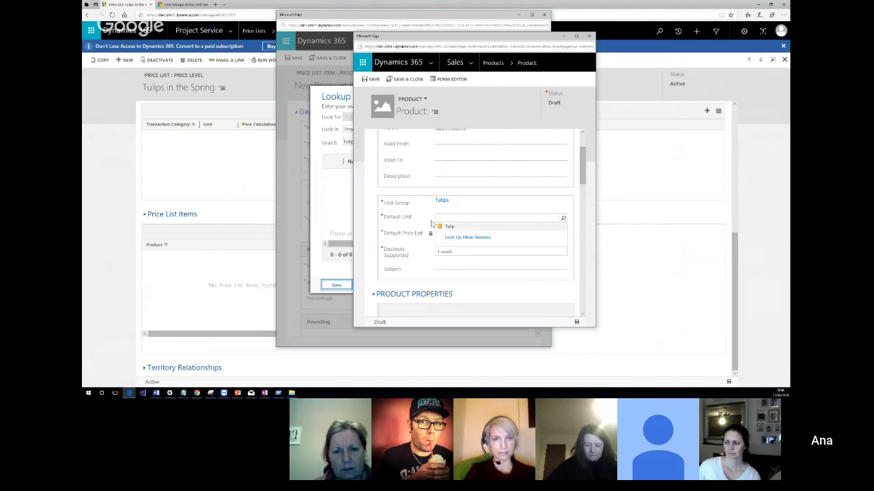
{"action": "left_click", "coordinate": [463, 228]}
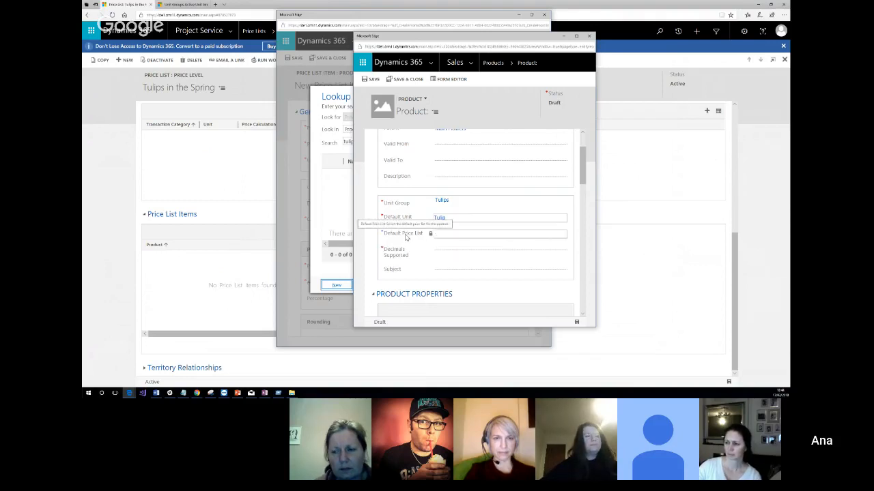
Set the product's supported decimals to 0 and save the record.
{"action": "left_click", "coordinate": [456, 251]}
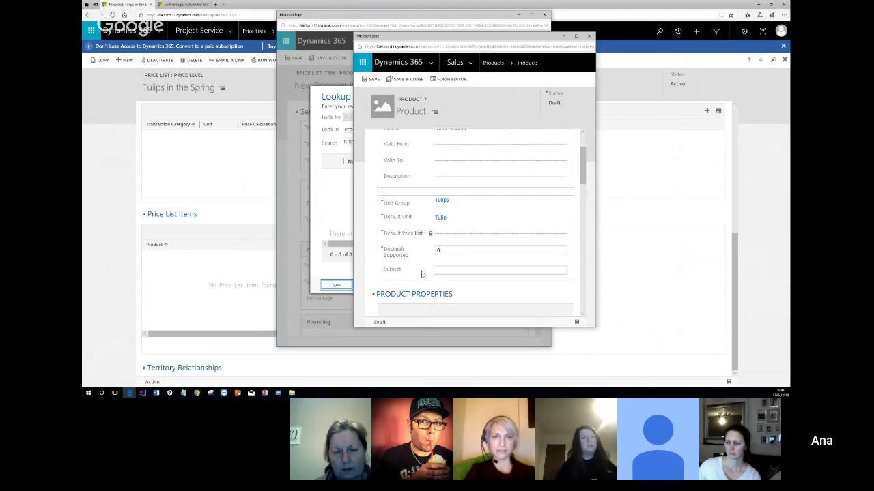
{"action": "left_click", "coordinate": [424, 273]}
{"action": "scroll", "coordinate": [430, 252], "scroll_direction": "down", "scroll_amount": 4}
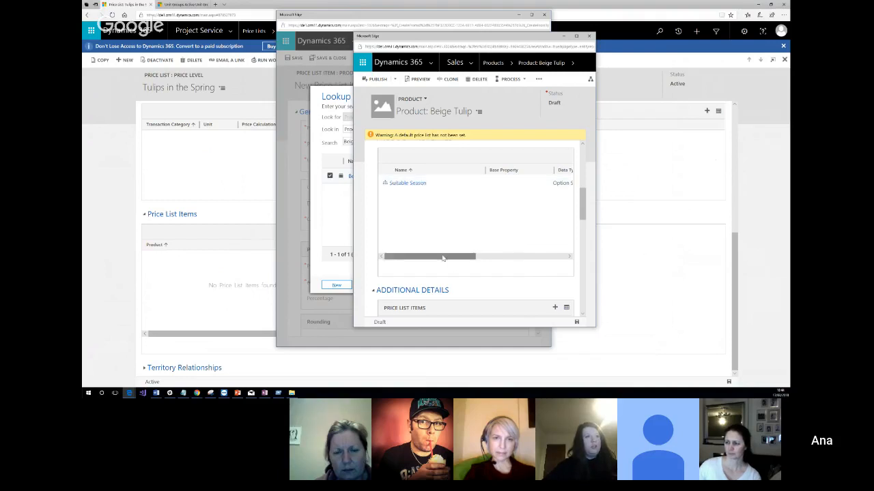
Review the saved product's Suitable Season property, its family hierarchy and its price list items section.
{"action": "left_click_drag", "start_coordinate": [445, 256], "coordinate": [410, 256]}
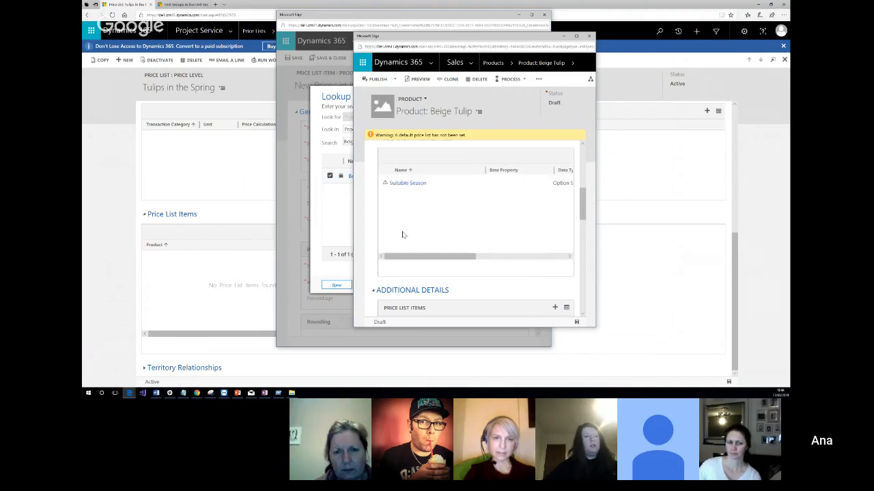
{"action": "scroll", "coordinate": [464, 238], "scroll_direction": "up", "scroll_amount": 1}
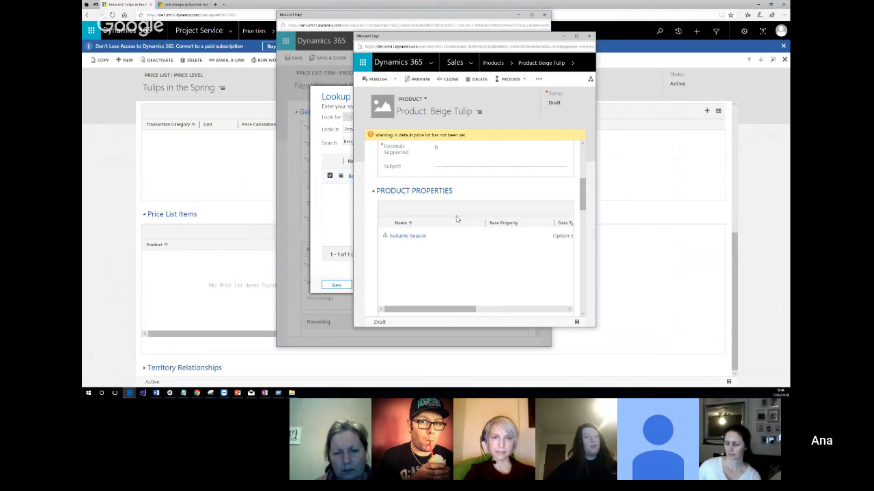
{"action": "left_click", "coordinate": [419, 237]}
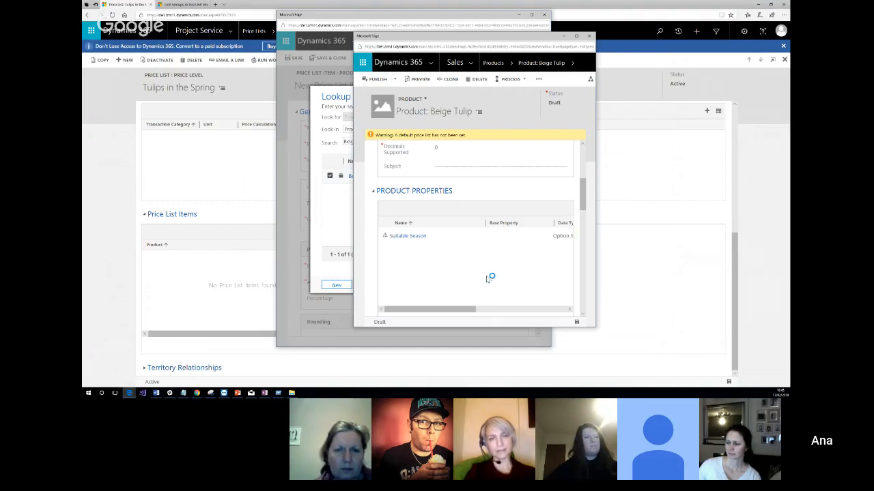
{"action": "scroll", "coordinate": [489, 277], "scroll_direction": "up", "scroll_amount": 5}
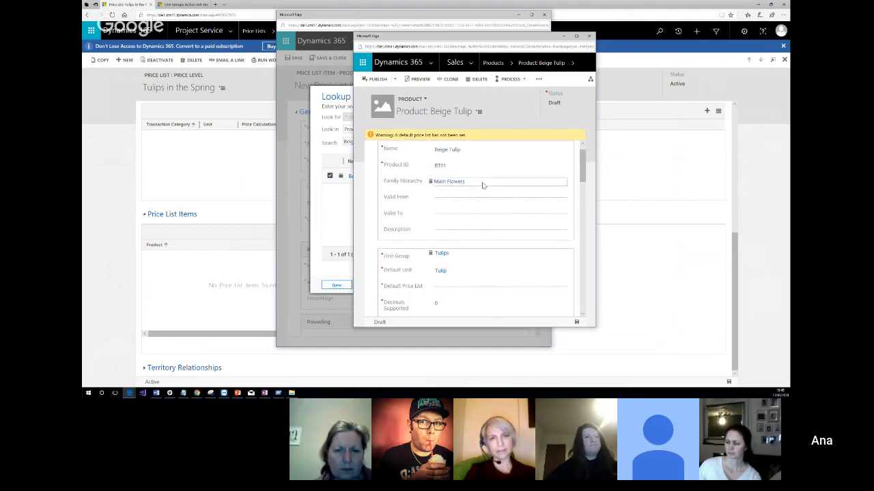
{"action": "left_click", "coordinate": [461, 184]}
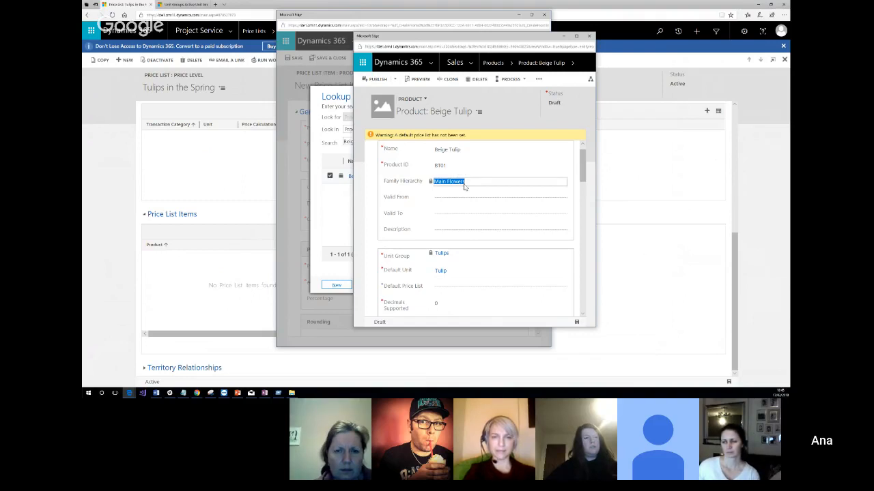
{"action": "scroll", "coordinate": [464, 187], "scroll_direction": "down", "scroll_amount": 4}
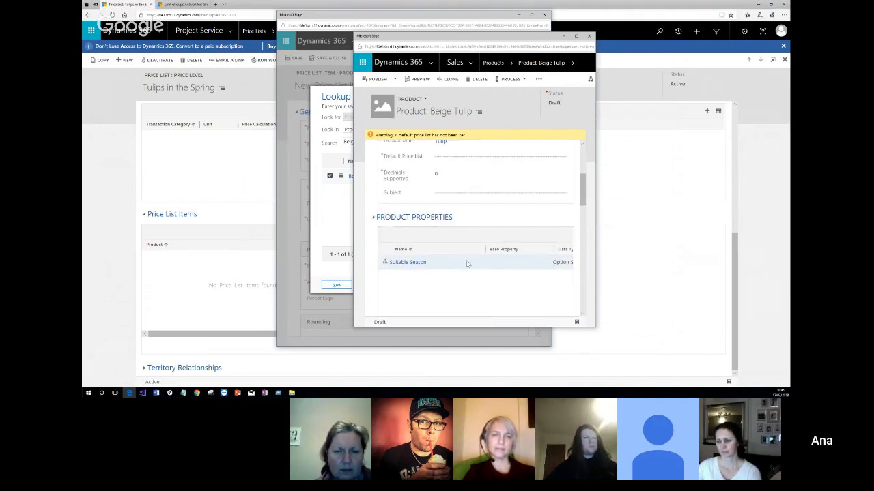
{"action": "scroll", "coordinate": [490, 222], "scroll_direction": "down", "scroll_amount": 5}
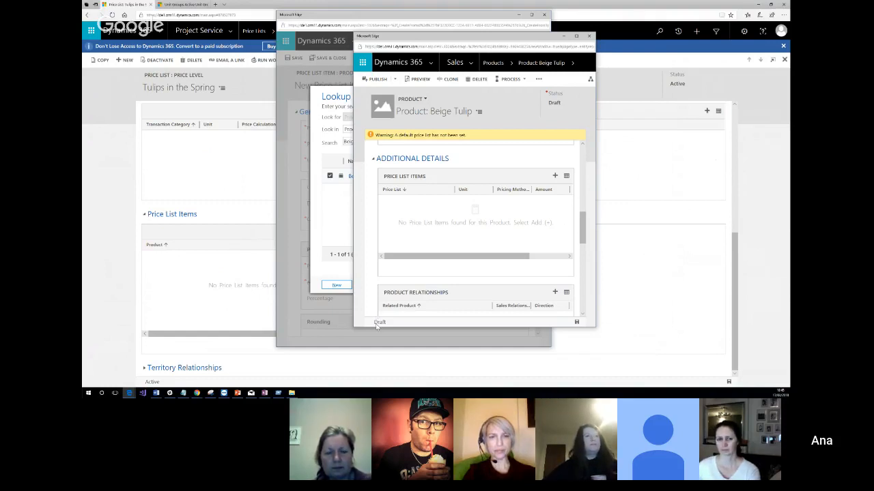
Try to publish the draft Beige Tulip product.
{"action": "left_click_drag", "start_coordinate": [391, 324], "coordinate": [376, 325]}
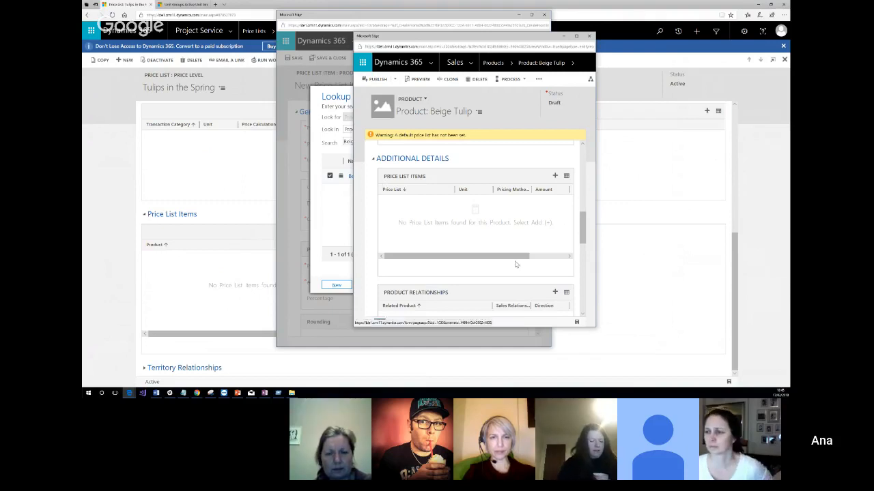
{"action": "left_click", "coordinate": [376, 80]}
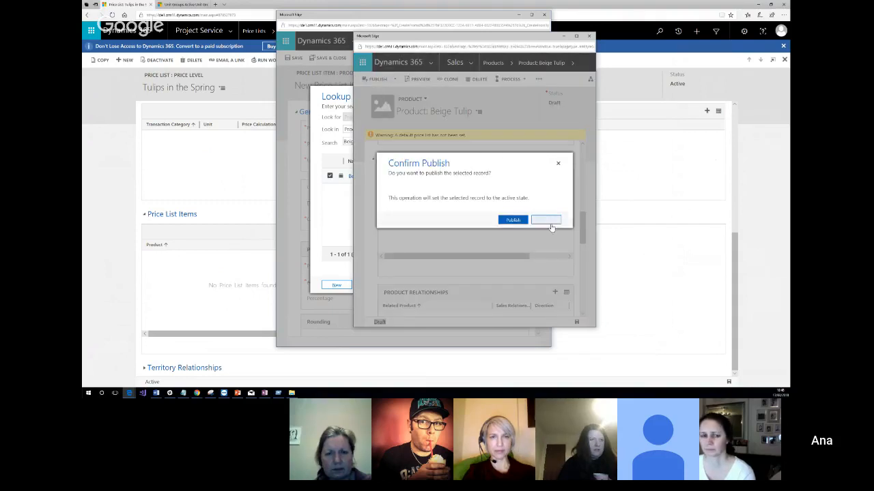
{"action": "left_click", "coordinate": [519, 220]}
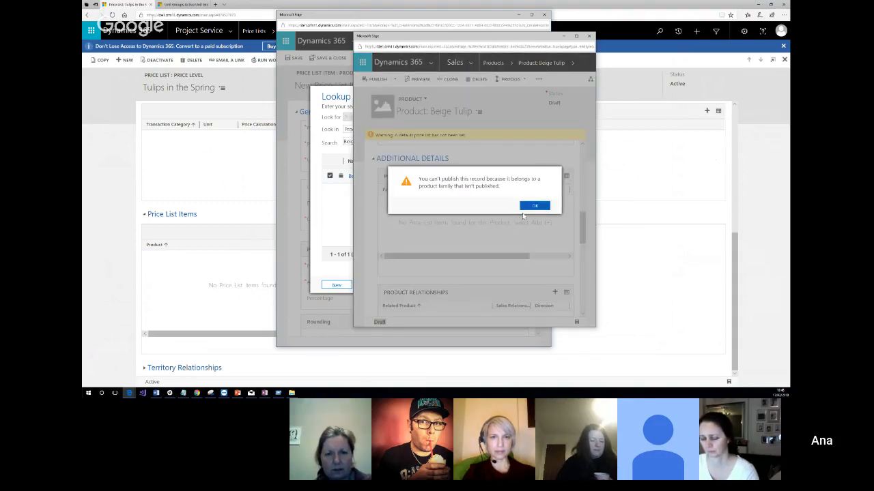
{"action": "left_click", "coordinate": [534, 206]}
Open the product's parent family, Main Flowers, publish it and close its record window.
{"action": "scroll", "coordinate": [474, 263], "scroll_direction": "up", "scroll_amount": 1}
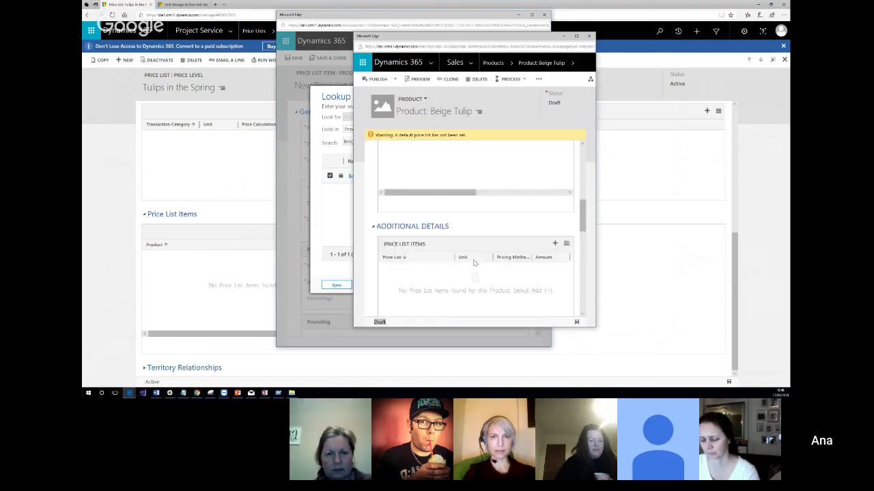
{"action": "scroll", "coordinate": [473, 263], "scroll_direction": "up", "scroll_amount": 5}
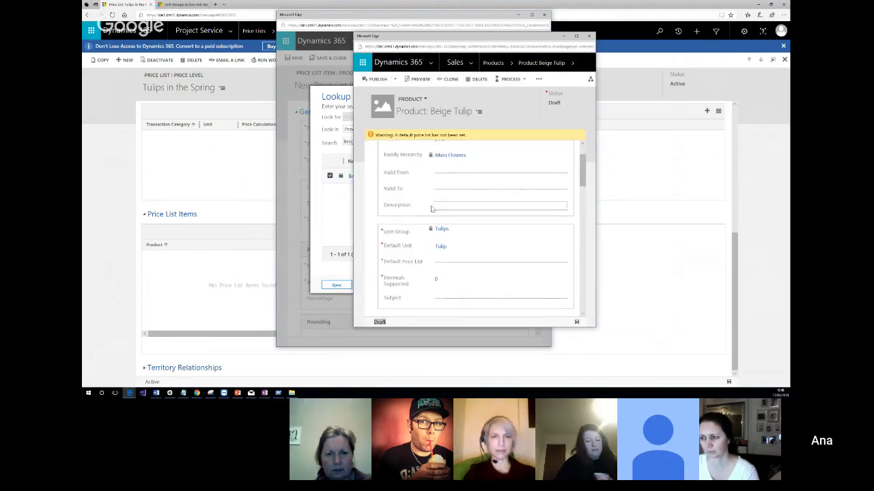
{"action": "scroll", "coordinate": [431, 209], "scroll_direction": "up", "scroll_amount": 1}
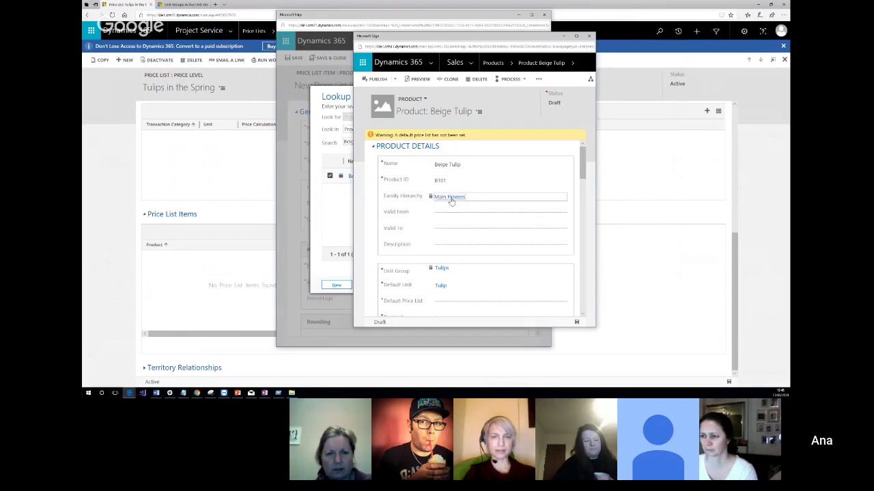
{"action": "left_click", "coordinate": [450, 197]}
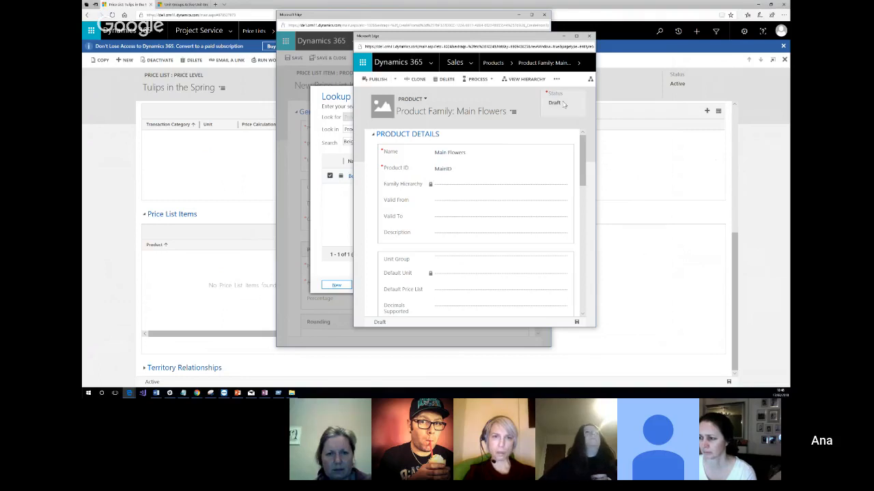
{"action": "left_click", "coordinate": [377, 79]}
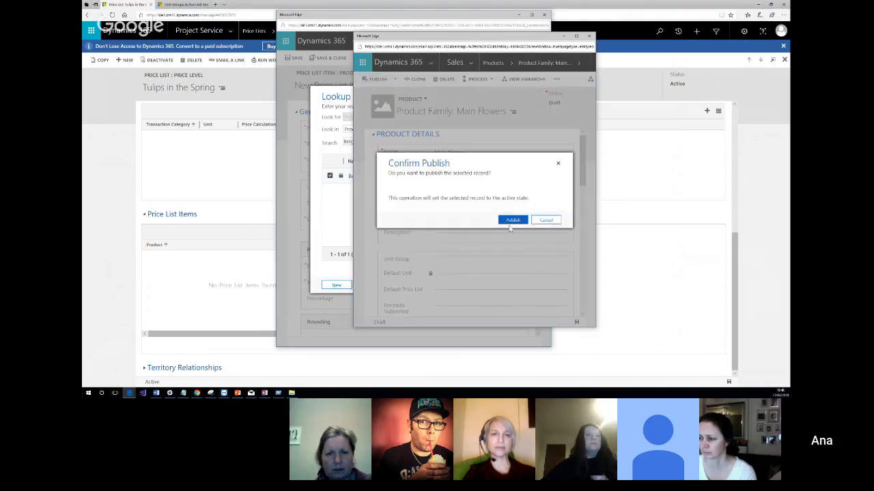
{"action": "left_click", "coordinate": [512, 221]}
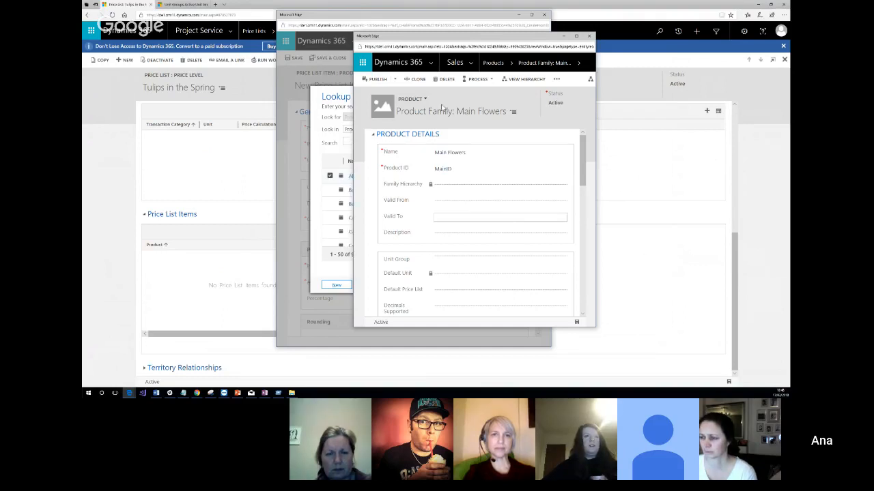
{"action": "left_click", "coordinate": [589, 38]}
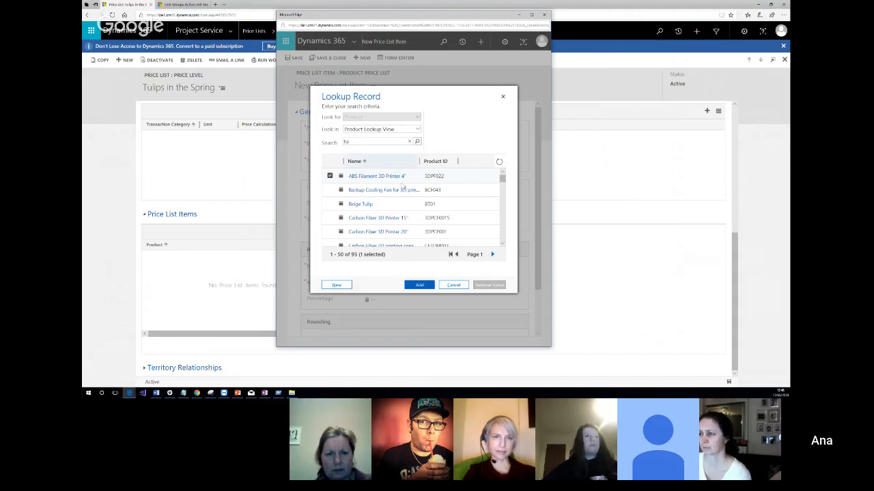
Choose Beige Tulip as the new price list item's product, set its amount to £20 and try to save.
{"action": "left_click", "coordinate": [330, 204]}
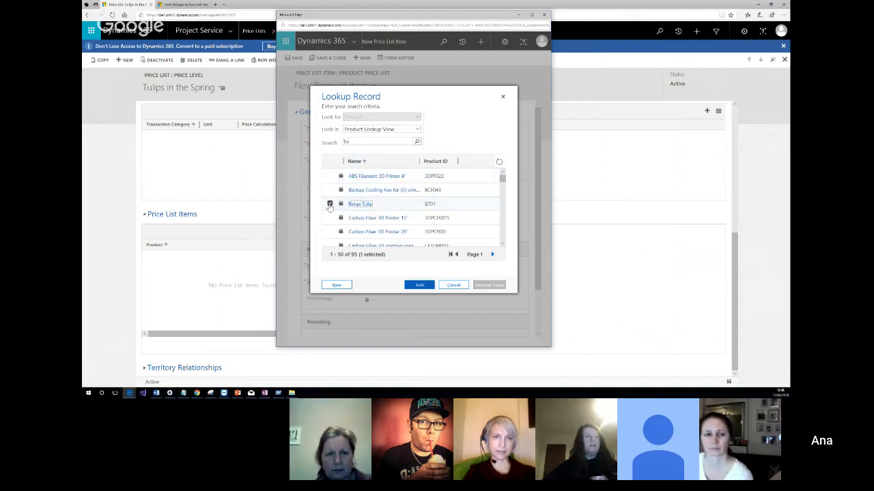
{"action": "left_click", "coordinate": [419, 286]}
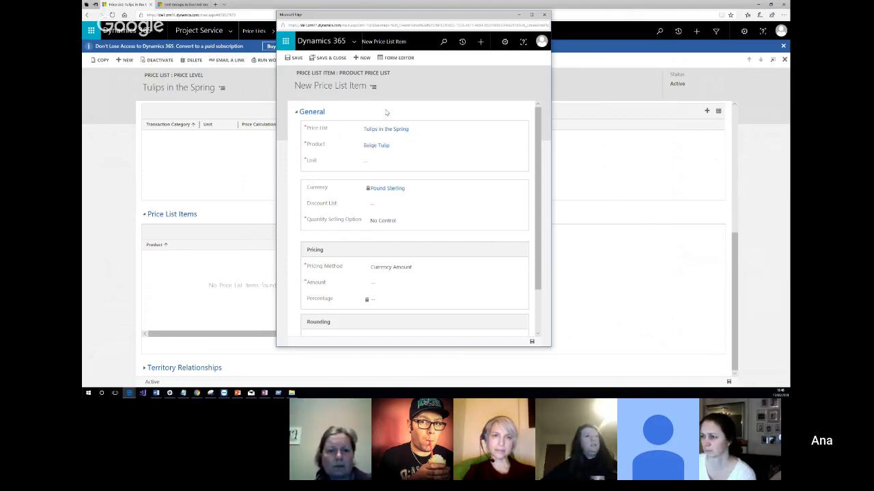
{"action": "scroll", "coordinate": [471, 121], "scroll_direction": "down", "scroll_amount": 2}
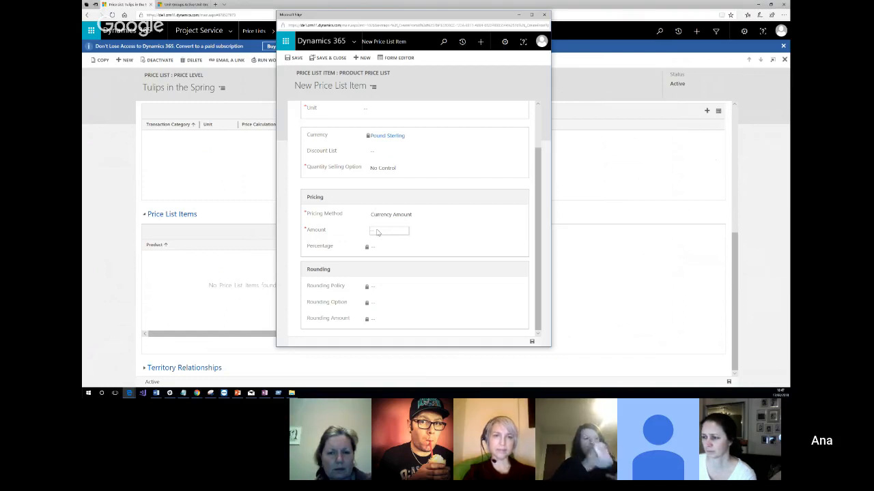
{"action": "left_click", "coordinate": [381, 232]}
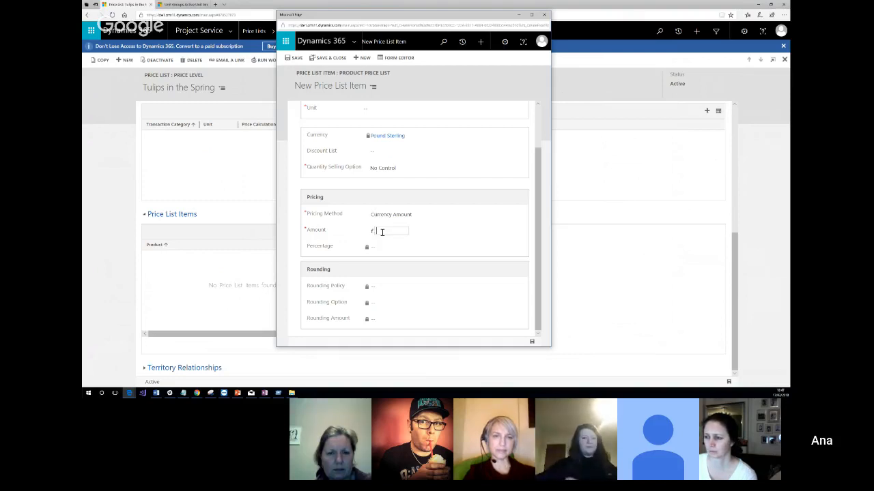
{"action": "type", "text": "20"}
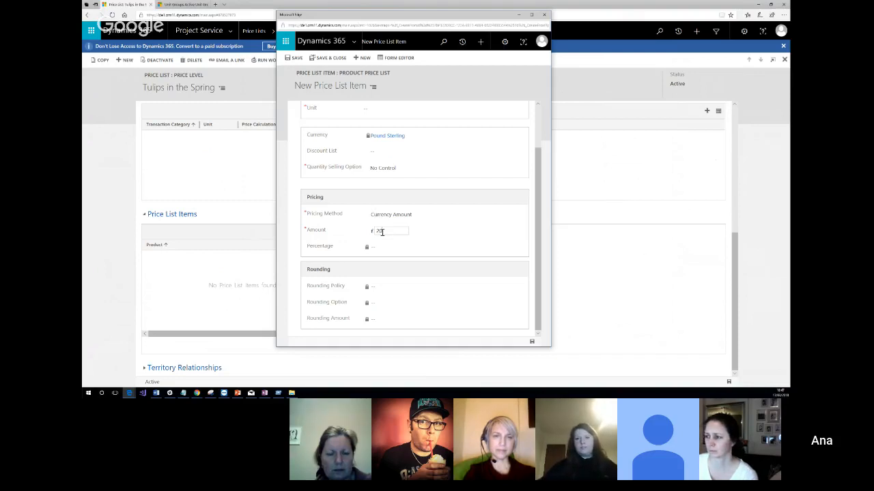
{"action": "left_click", "coordinate": [532, 341]}
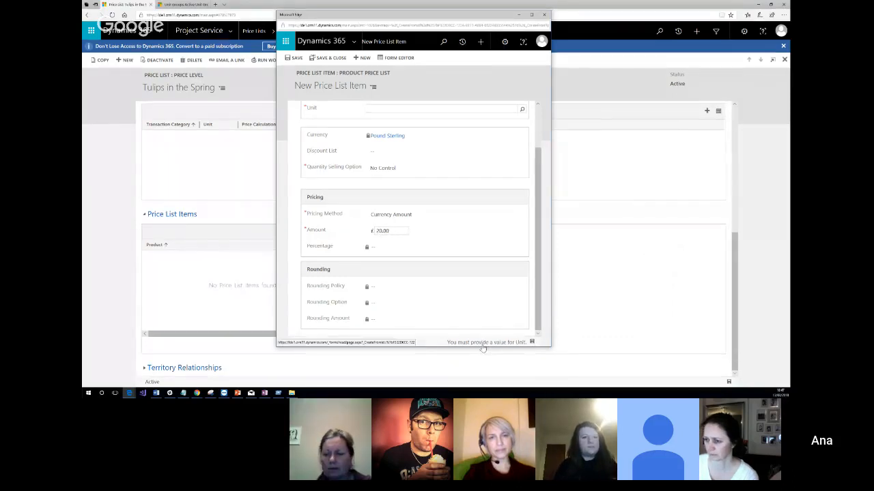
Set the price list item's unit to Tulip, save the item and close its window.
{"action": "scroll", "coordinate": [429, 290], "scroll_direction": "up", "scroll_amount": 2}
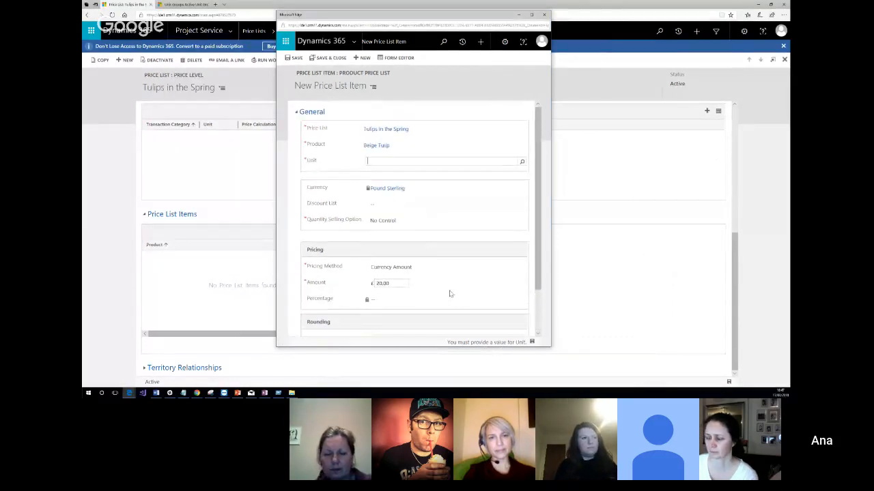
{"action": "left_click", "coordinate": [521, 164]}
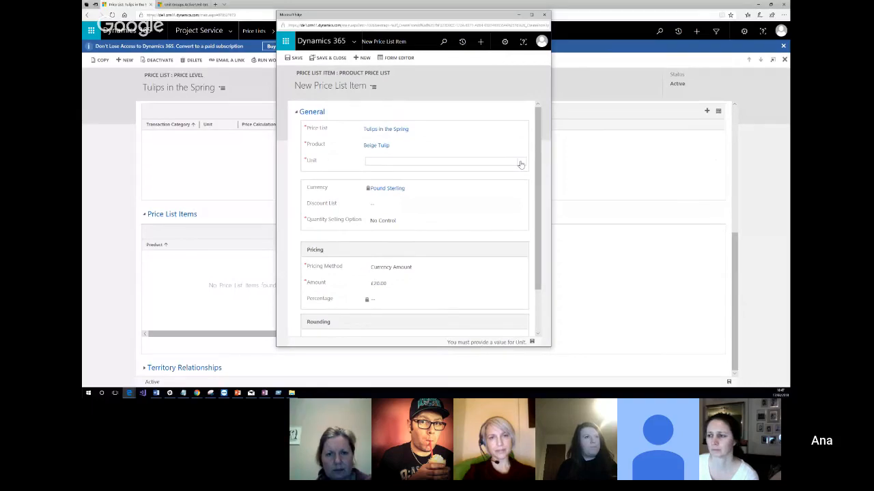
{"action": "left_click", "coordinate": [390, 171]}
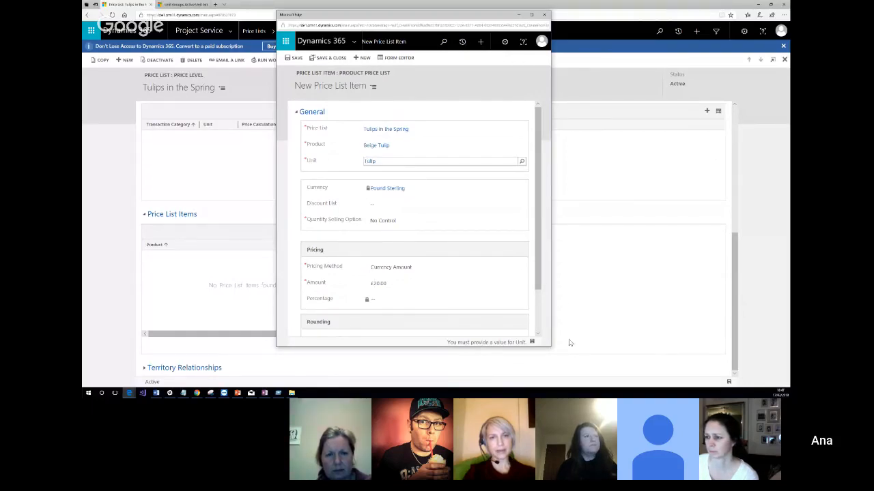
{"action": "left_click", "coordinate": [532, 343]}
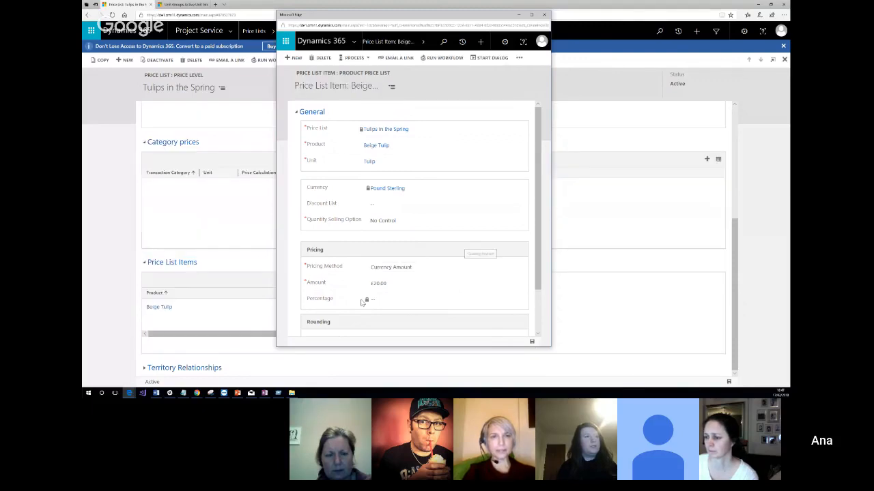
{"action": "left_click", "coordinate": [544, 15]}
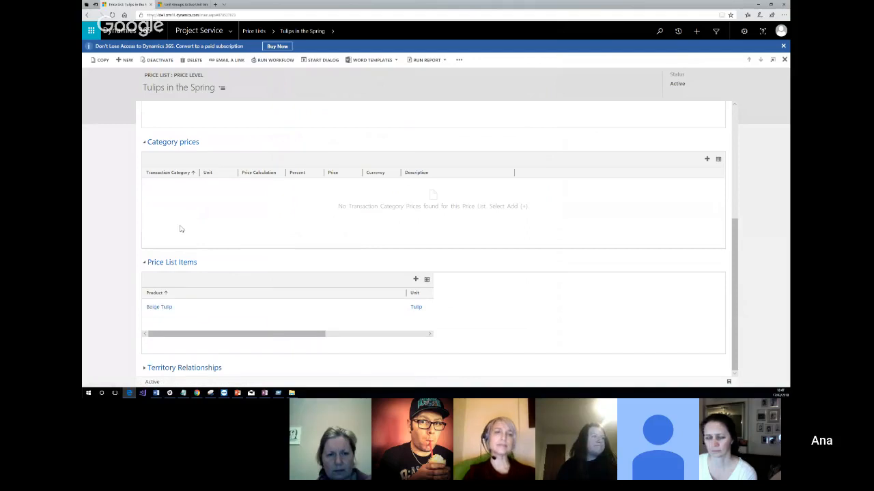
Switch to the other browser tab and open the "Flowers for event in May" opportunity from the open opportunities list.
{"action": "scroll", "coordinate": [404, 217], "scroll_direction": "up", "scroll_amount": 3}
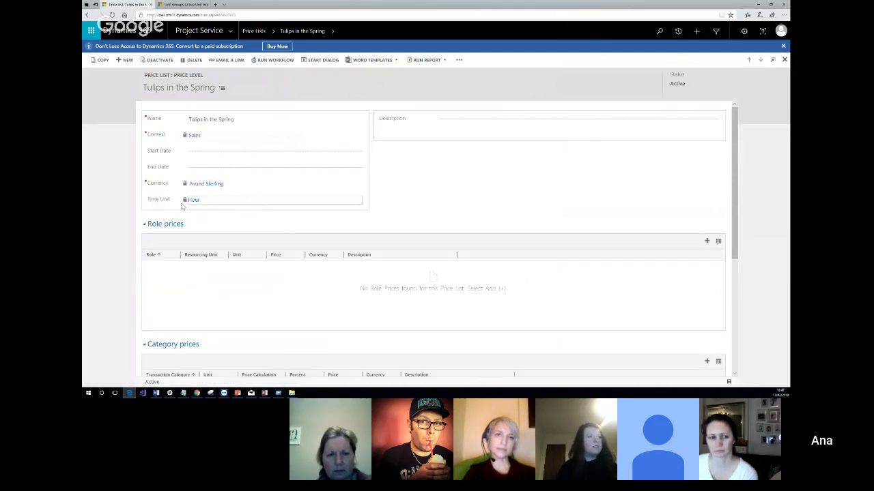
{"action": "scroll", "coordinate": [540, 171], "scroll_direction": "down", "scroll_amount": 3}
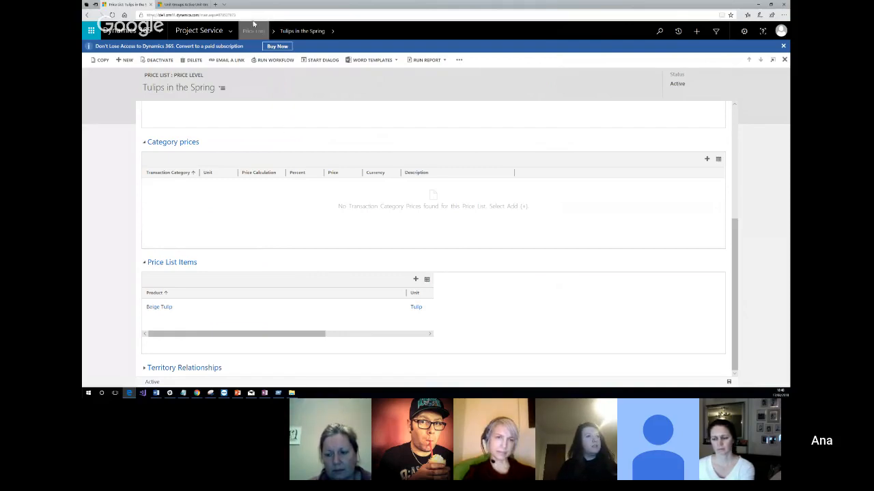
{"action": "left_click", "coordinate": [184, 6]}
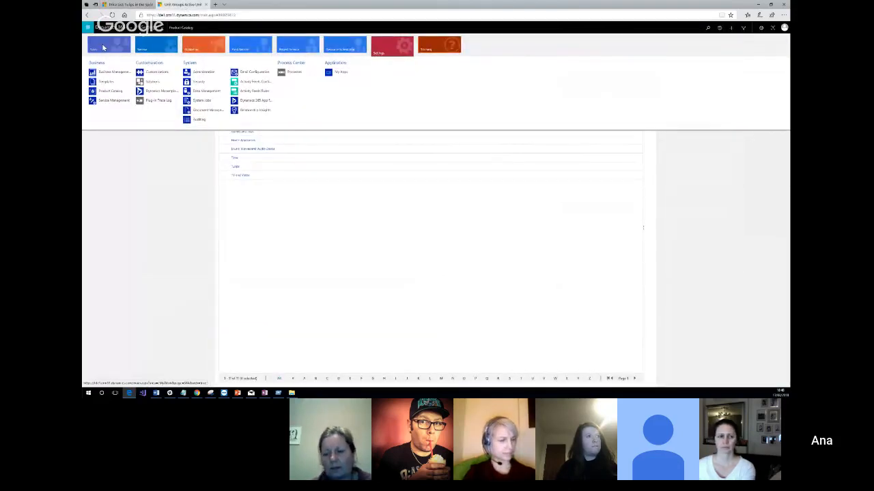
{"action": "left_click", "coordinate": [103, 47]}
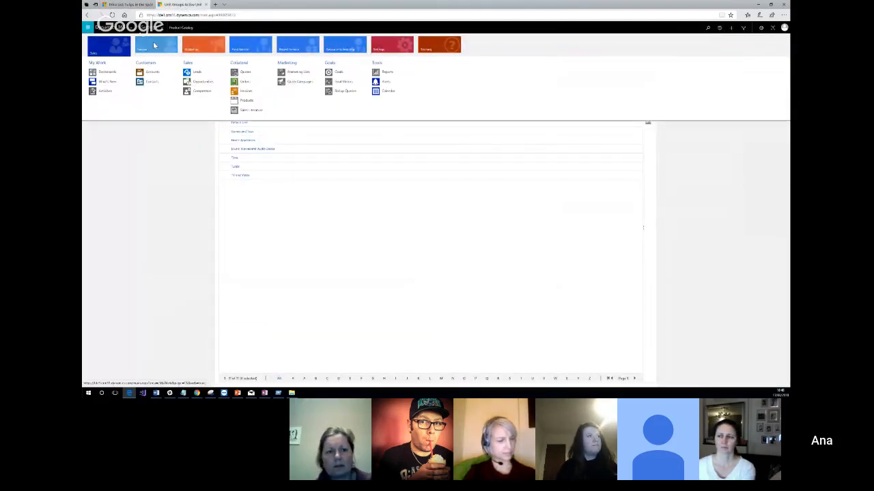
{"action": "left_click", "coordinate": [245, 101]}
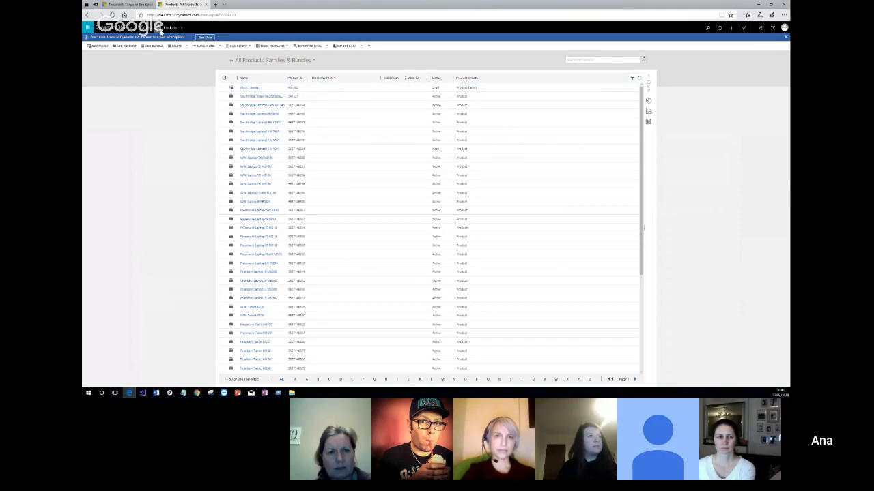
{"action": "left_click", "coordinate": [149, 27]}
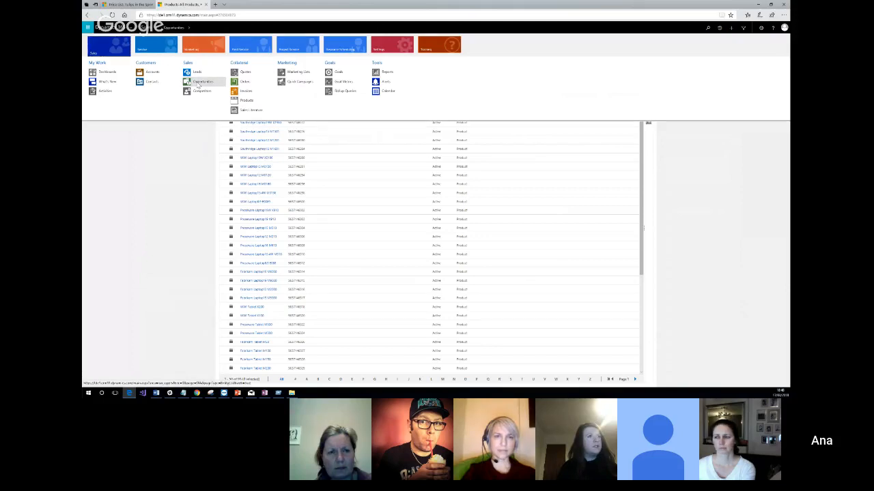
{"action": "left_click", "coordinate": [199, 82]}
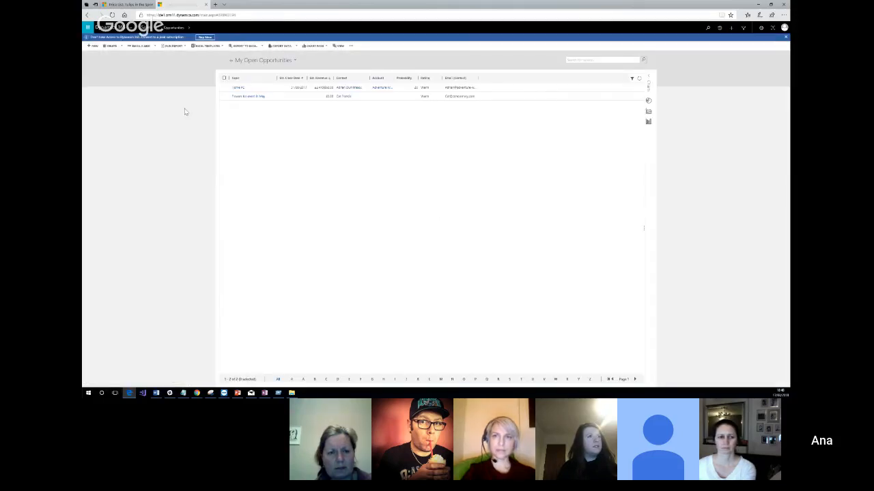
{"action": "left_click", "coordinate": [250, 97]}
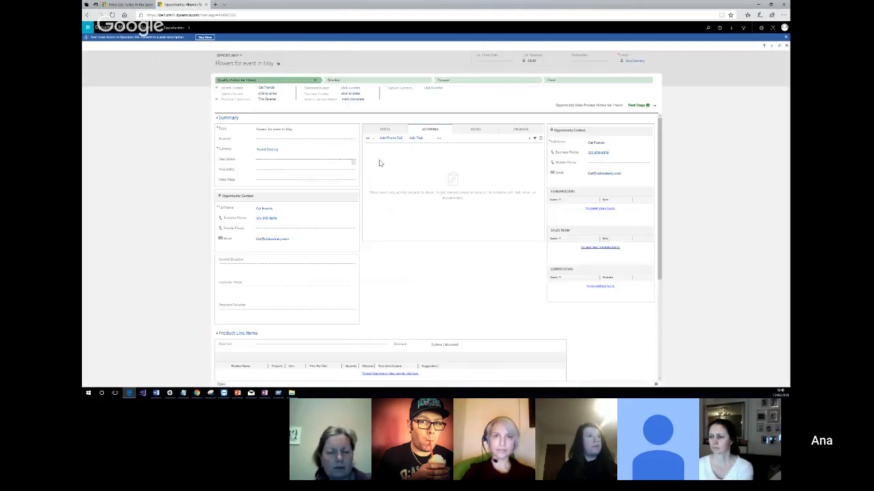
Set the opportunity's price list to Tulips in the Spring under its product line items.
{"action": "scroll", "coordinate": [313, 149], "scroll_direction": "down", "scroll_amount": 5}
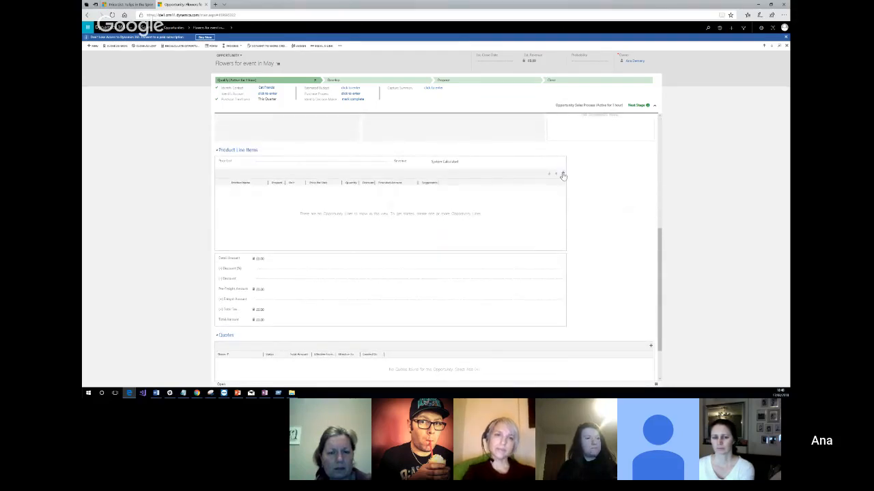
{"action": "scroll", "coordinate": [563, 176], "scroll_direction": "up", "scroll_amount": 2}
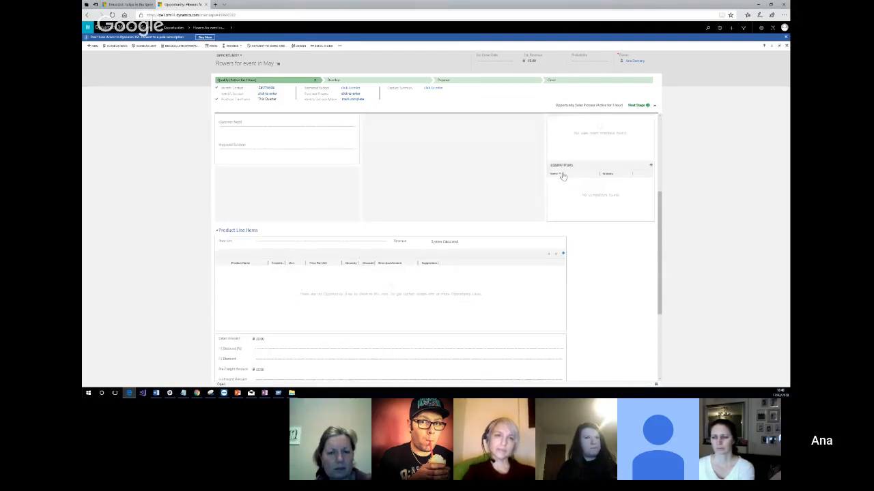
{"action": "left_click", "coordinate": [383, 244]}
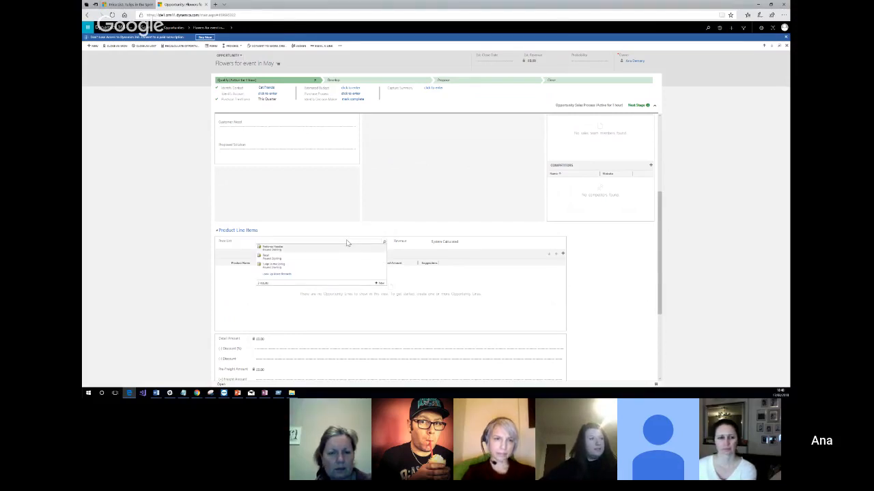
{"action": "left_click", "coordinate": [277, 275]}
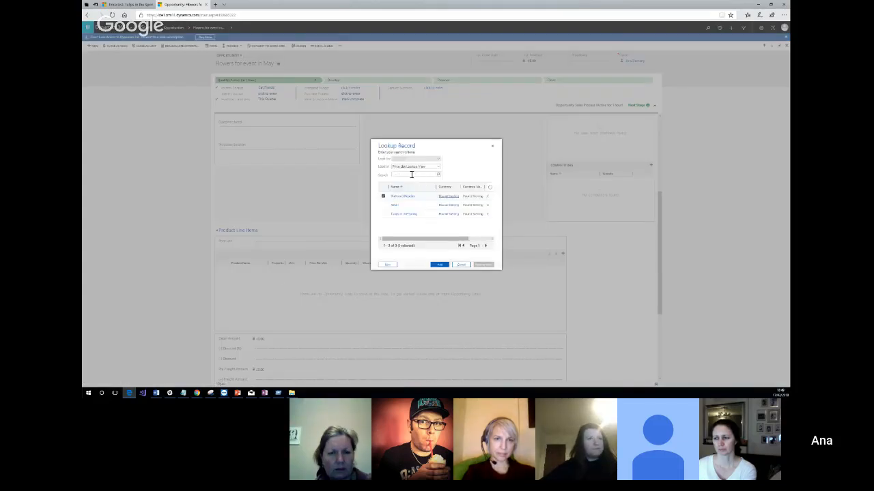
{"action": "left_click", "coordinate": [383, 214]}
{"action": "left_click", "coordinate": [440, 264]}
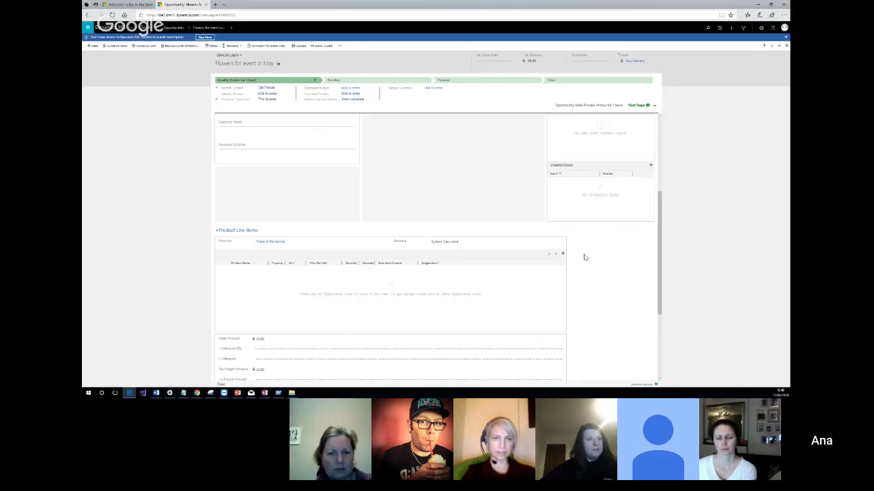
Start an existing-product line item on the opportunity, search for tulip, and open the full record lookup with its search cleared.
{"action": "left_click", "coordinate": [562, 254]}
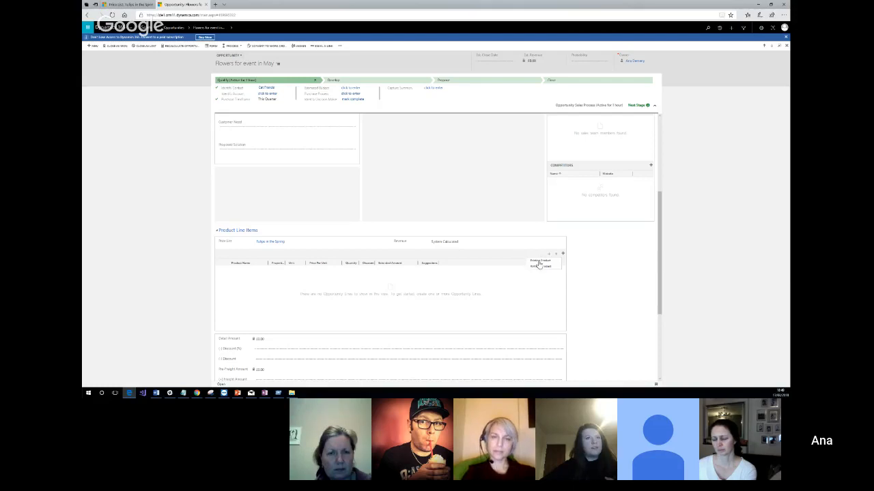
{"action": "left_click", "coordinate": [539, 266]}
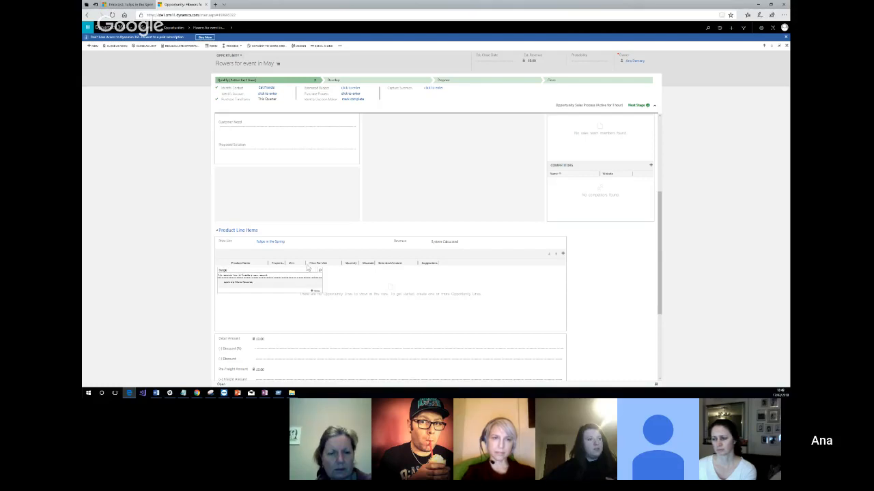
{"action": "left_click_drag", "start_coordinate": [227, 271], "coordinate": [215, 273]}
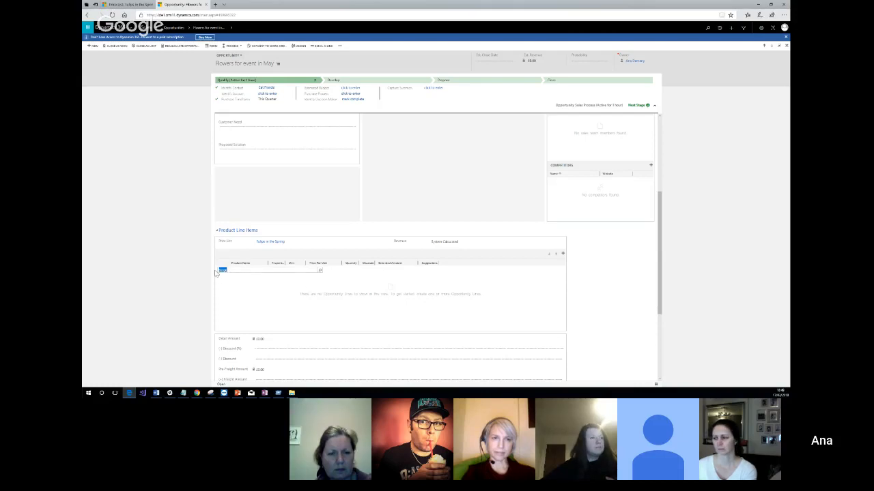
{"action": "type", "text": "tulip"}
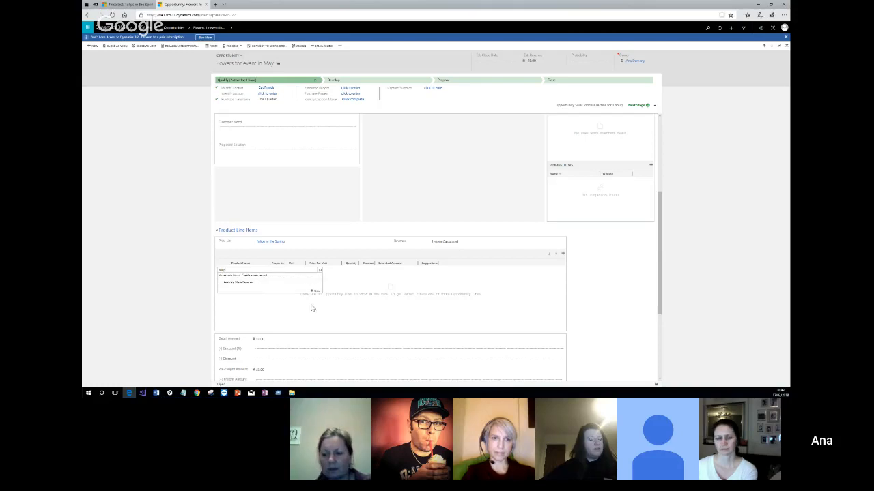
{"action": "left_click", "coordinate": [245, 282]}
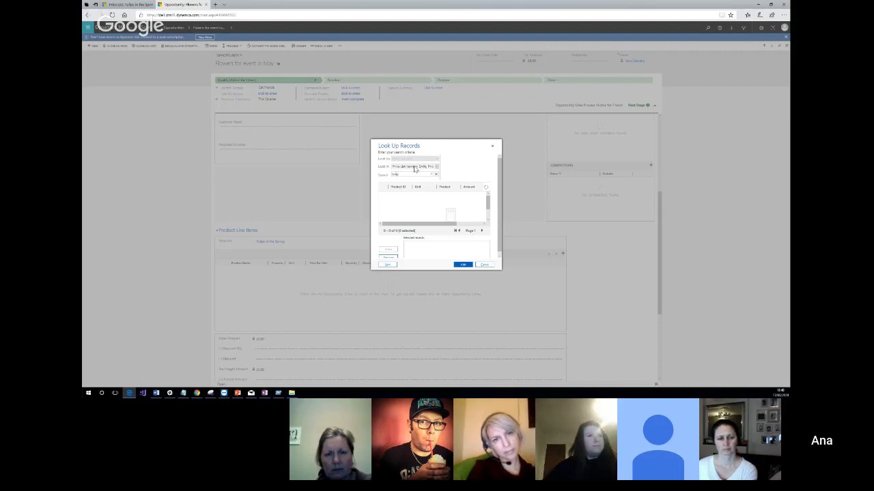
{"action": "left_click", "coordinate": [434, 175]}
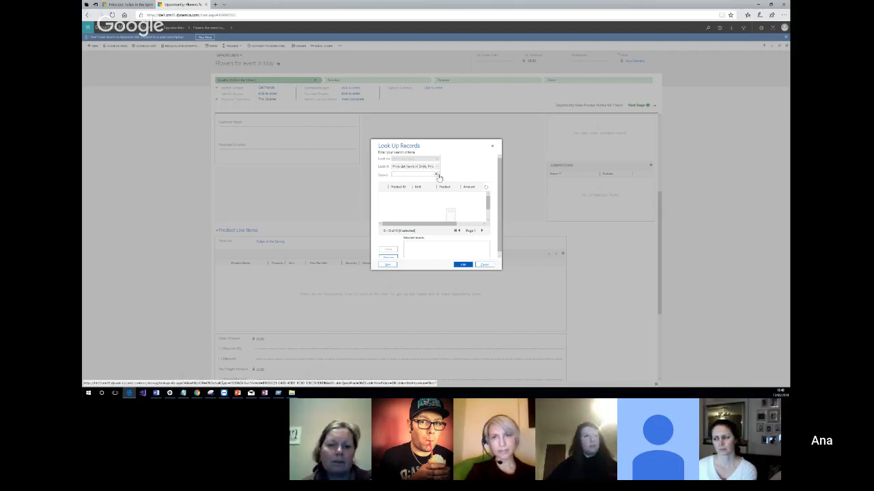
{"action": "scroll", "coordinate": [404, 193], "scroll_direction": "down", "scroll_amount": 1}
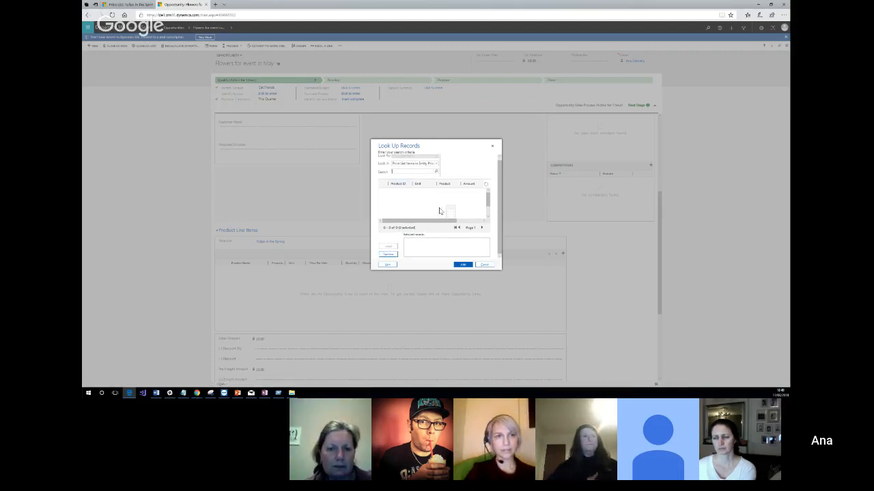
Check the price list items of Tulips in the Spring in the other browser tab and return to the opportunity's lookup.
{"action": "left_click", "coordinate": [111, 4]}
{"action": "scroll", "coordinate": [216, 197], "scroll_direction": "up", "scroll_amount": 3}
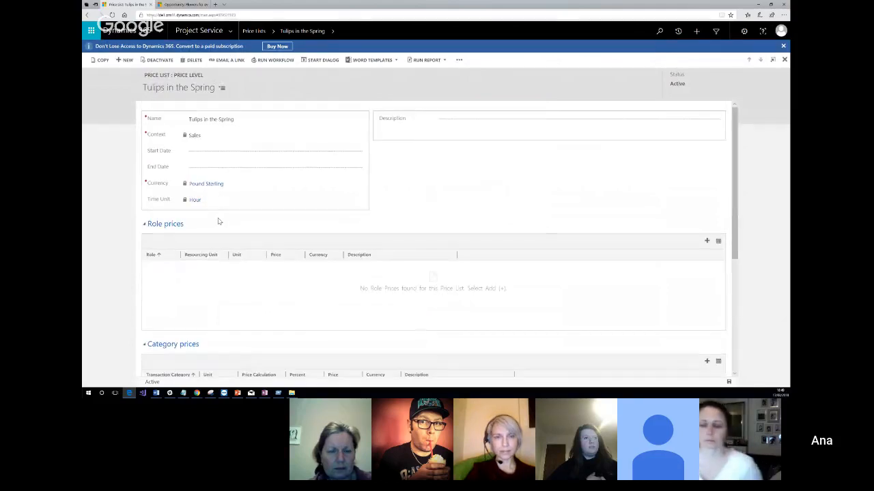
{"action": "scroll", "coordinate": [253, 260], "scroll_direction": "down", "scroll_amount": 3}
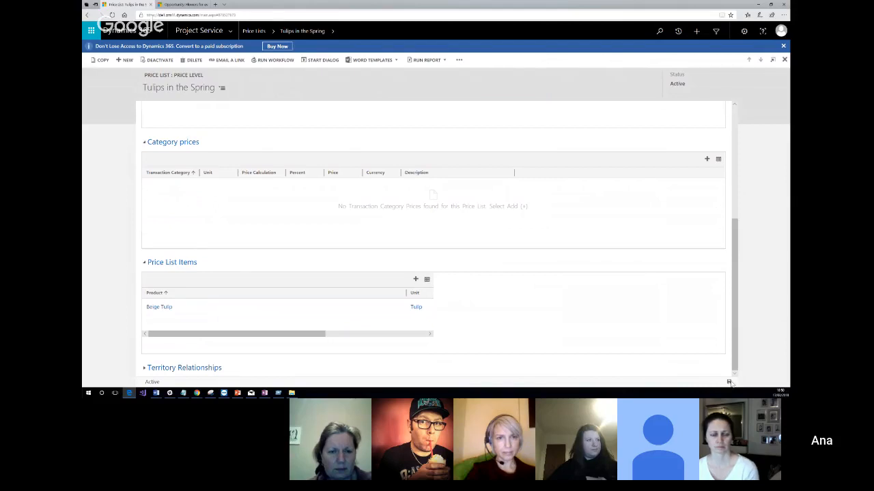
{"action": "scroll", "coordinate": [307, 219], "scroll_direction": "up", "scroll_amount": 3}
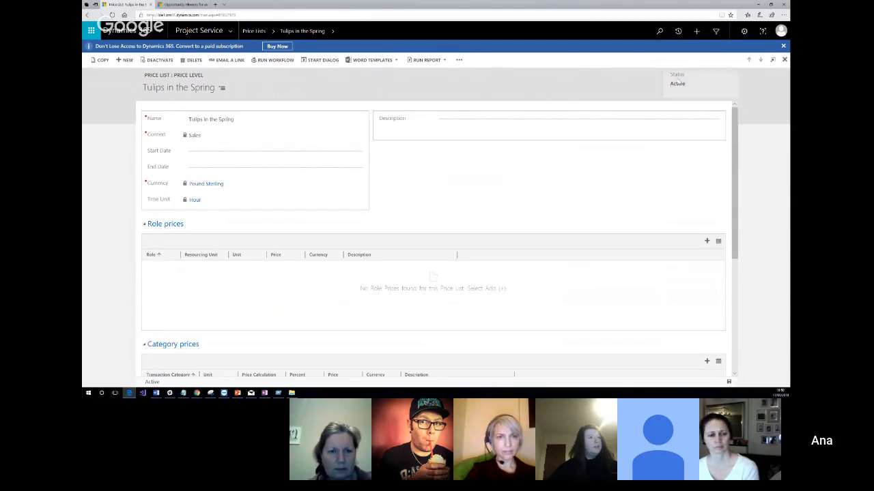
{"action": "left_click", "coordinate": [184, 4]}
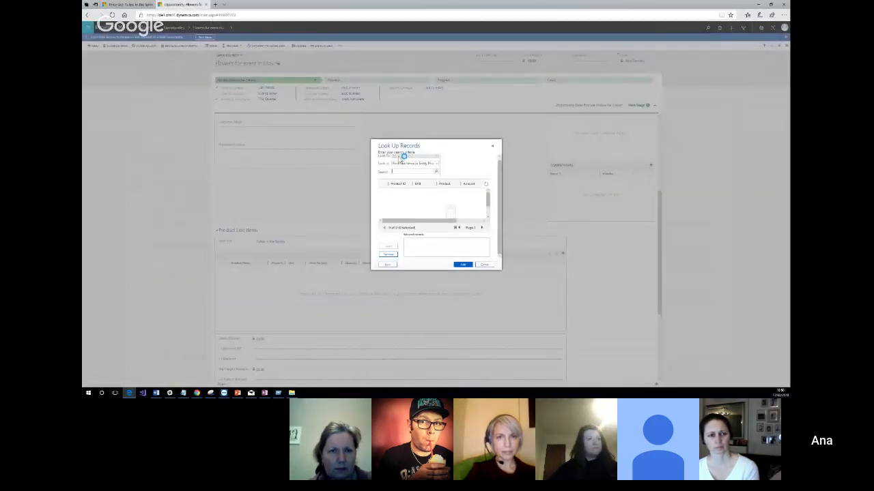
Switch the lookup view to All Price List Items, select Beige Tulip and try to add it to the opportunity.
{"action": "left_click", "coordinate": [436, 166]}
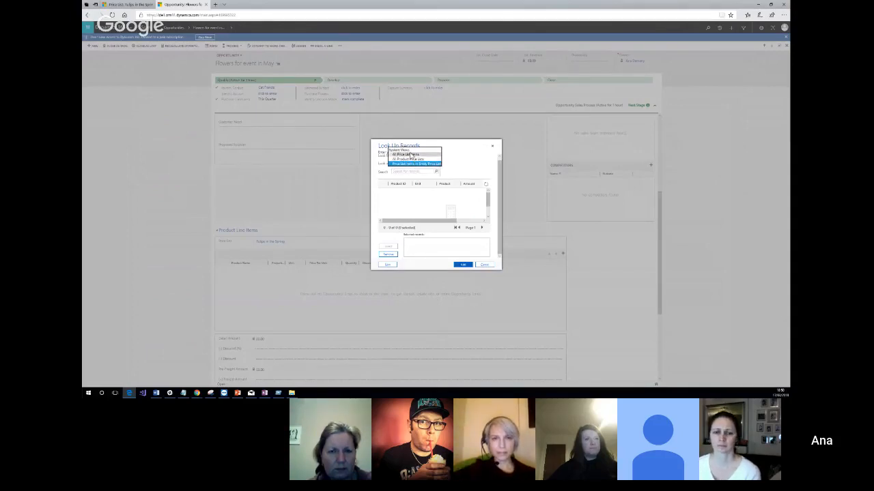
{"action": "left_click", "coordinate": [410, 155]}
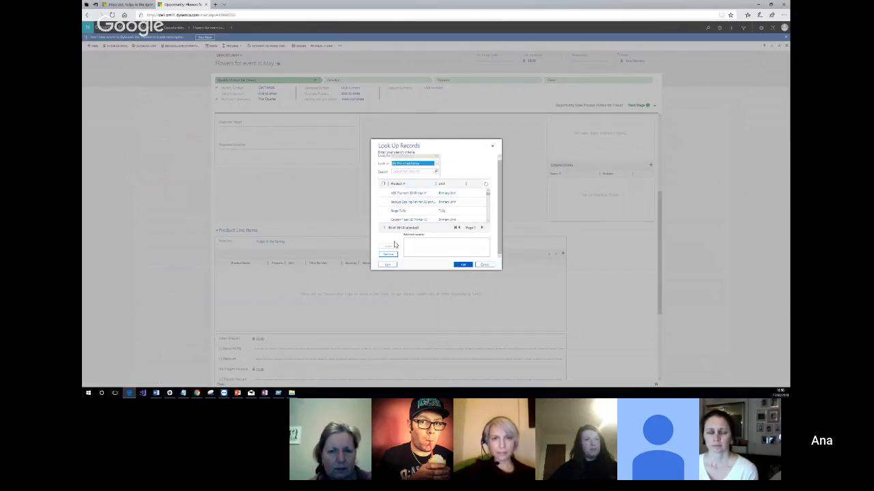
{"action": "left_click", "coordinate": [405, 171]}
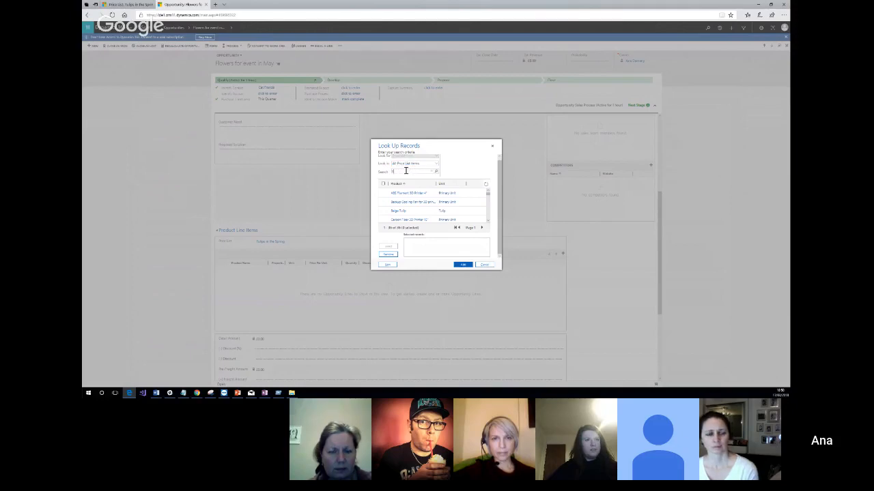
{"action": "type", "text": "tuli"}
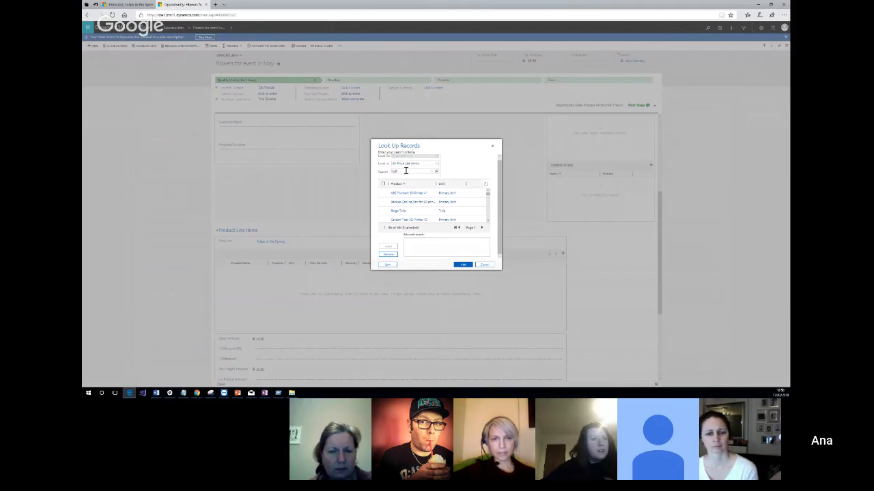
{"action": "left_click", "coordinate": [383, 212]}
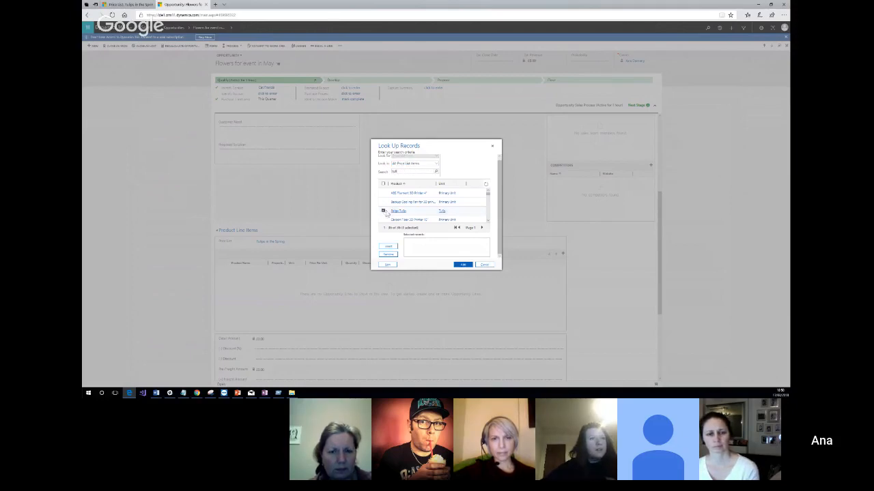
{"action": "left_click", "coordinate": [388, 246]}
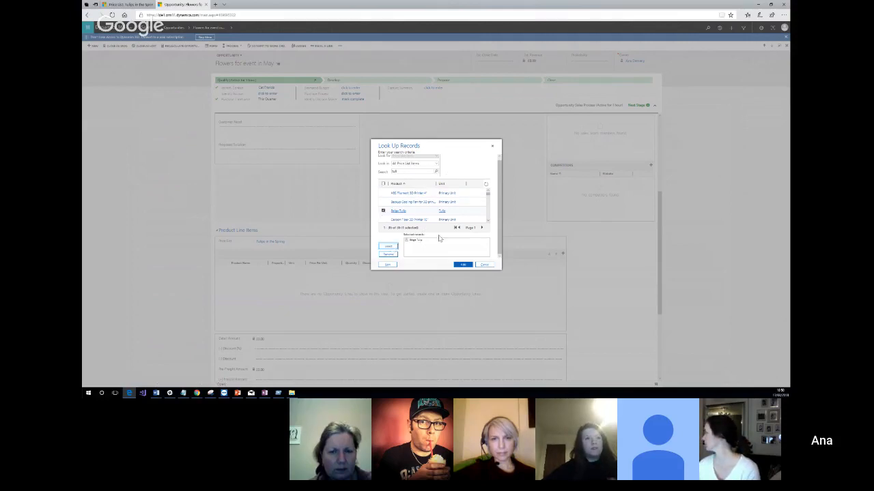
{"action": "left_click", "coordinate": [438, 164]}
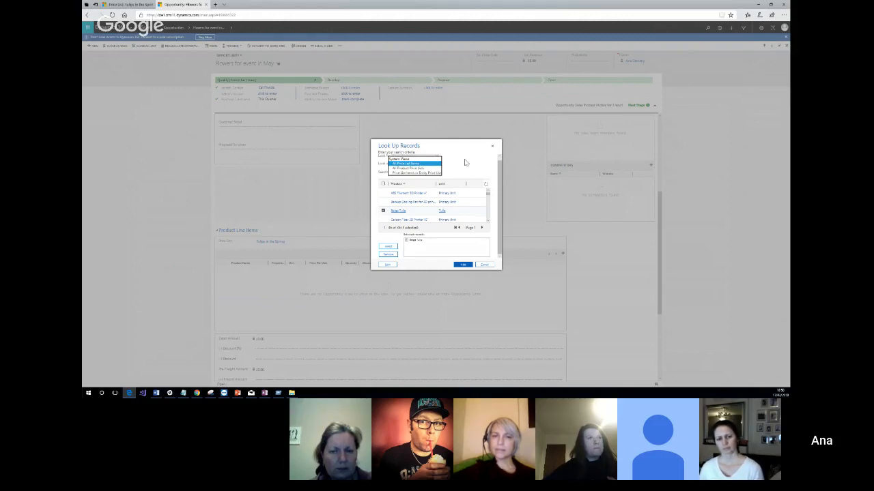
{"action": "left_click", "coordinate": [463, 266]}
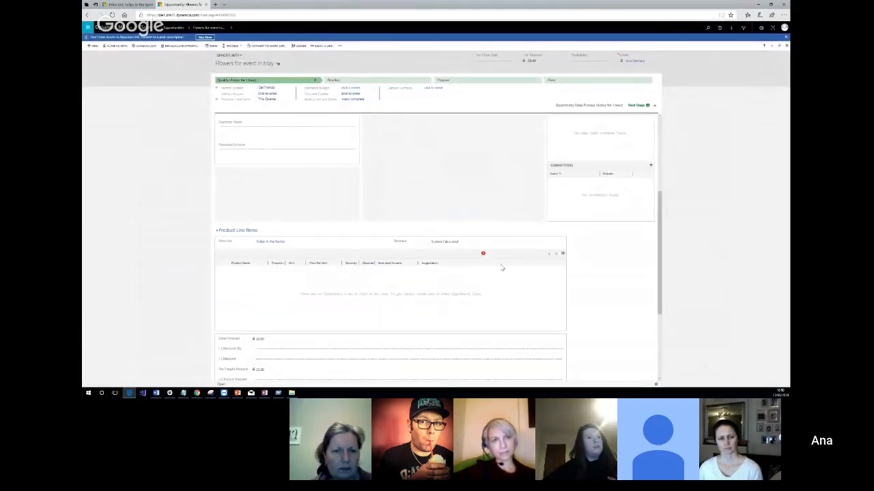
{"action": "mouse_move", "coordinate": [484, 257]}
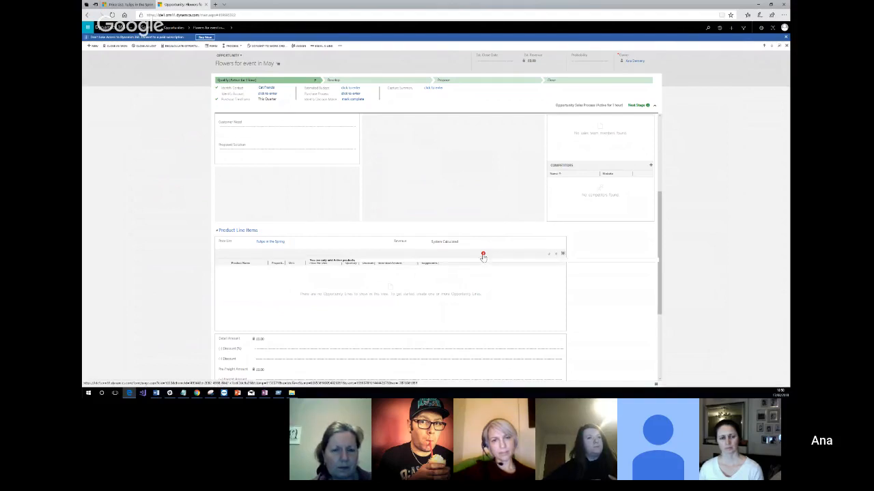
Open the Beige Tulip product from the price list items of Tulips in the Spring and publish it.
{"action": "left_click", "coordinate": [115, 6]}
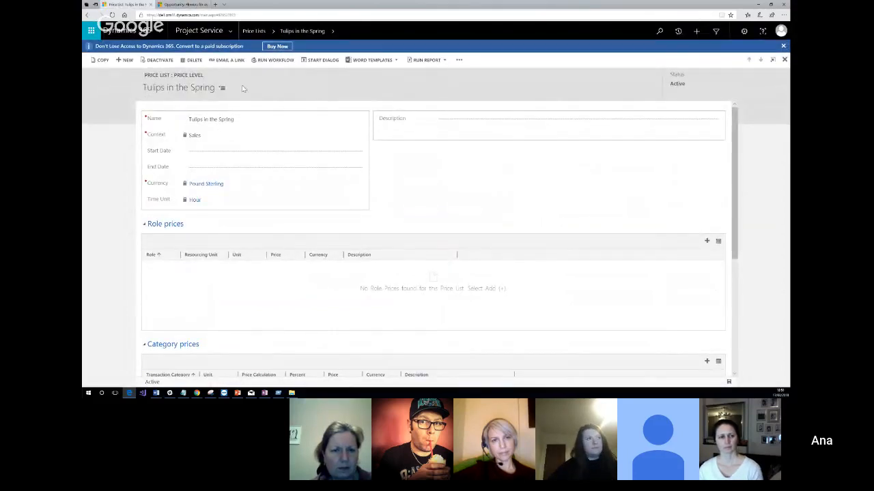
{"action": "scroll", "coordinate": [239, 204], "scroll_direction": "down", "scroll_amount": 3}
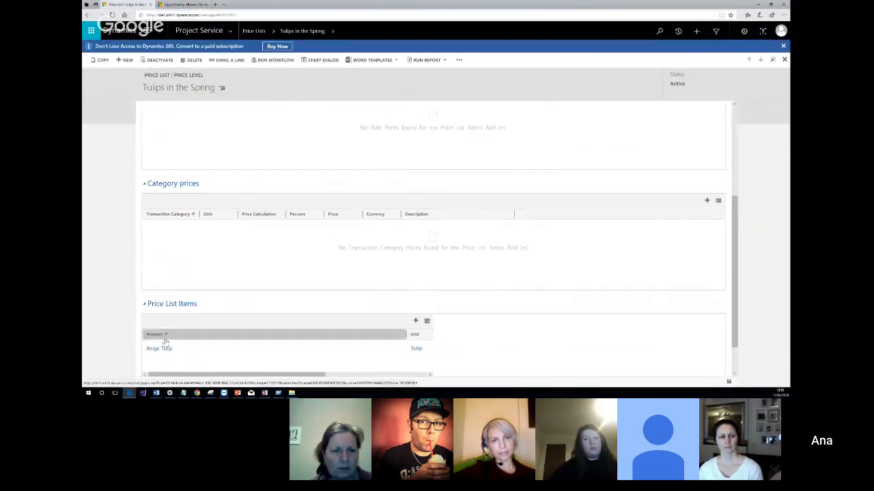
{"action": "left_click", "coordinate": [161, 350]}
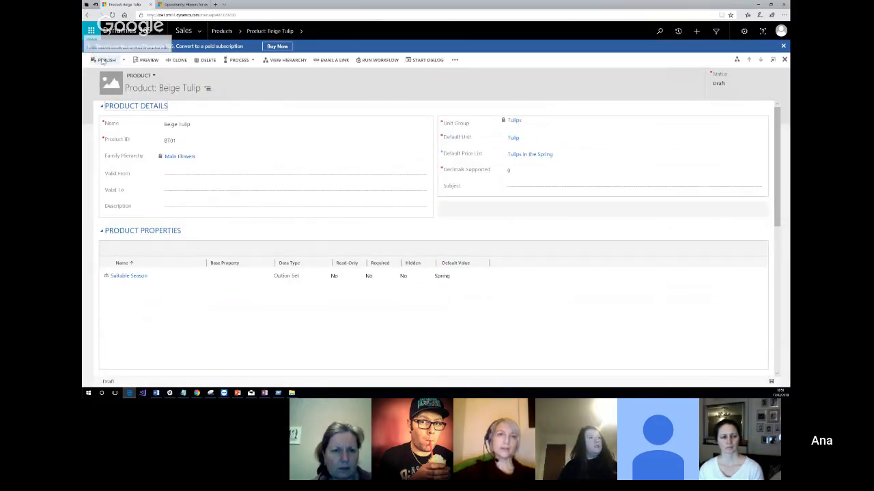
{"action": "left_click", "coordinate": [104, 61]}
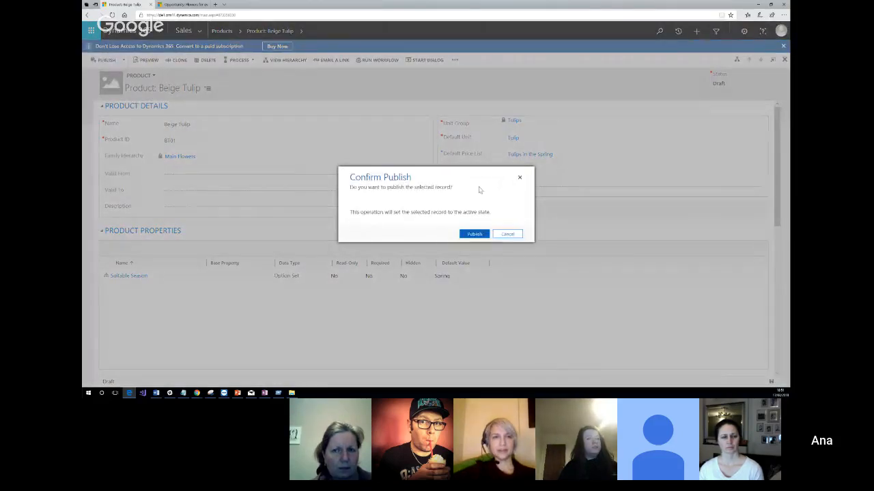
{"action": "left_click", "coordinate": [474, 235]}
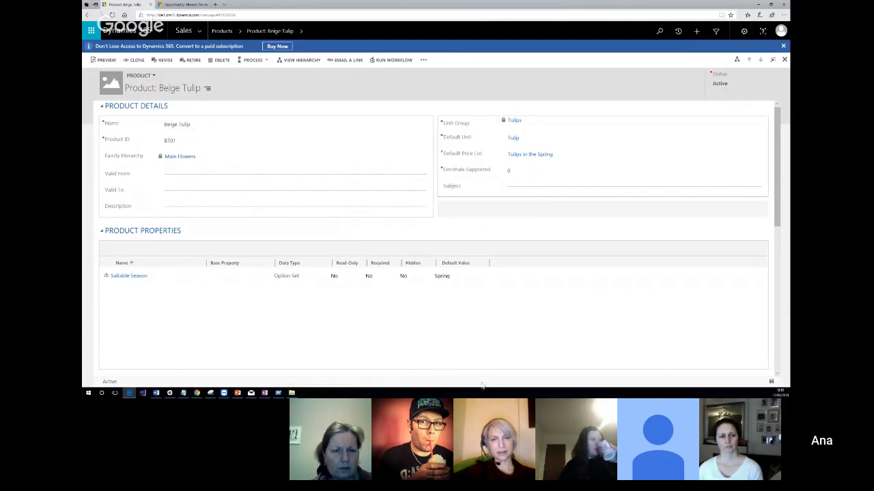
Return to the opportunity's browser tab and add Beige Tulip as an existing-product line item.
{"action": "left_click", "coordinate": [188, 5]}
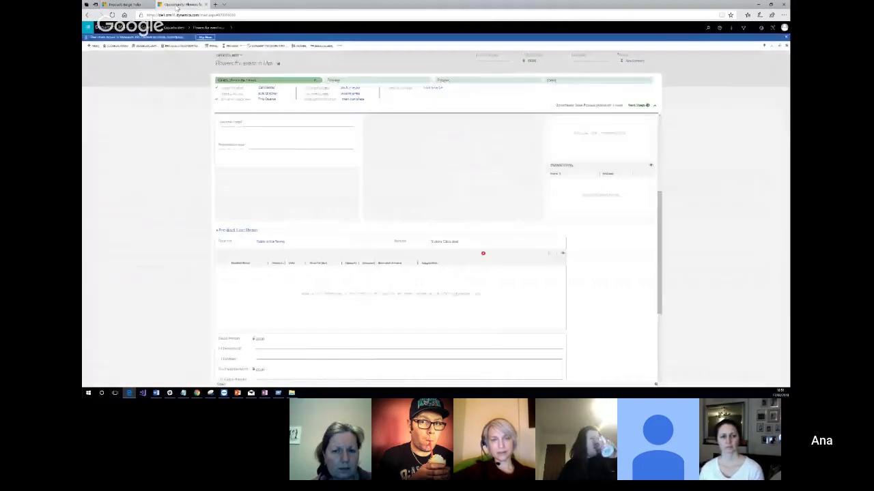
{"action": "left_click", "coordinate": [563, 255]}
{"action": "left_click", "coordinate": [540, 261]}
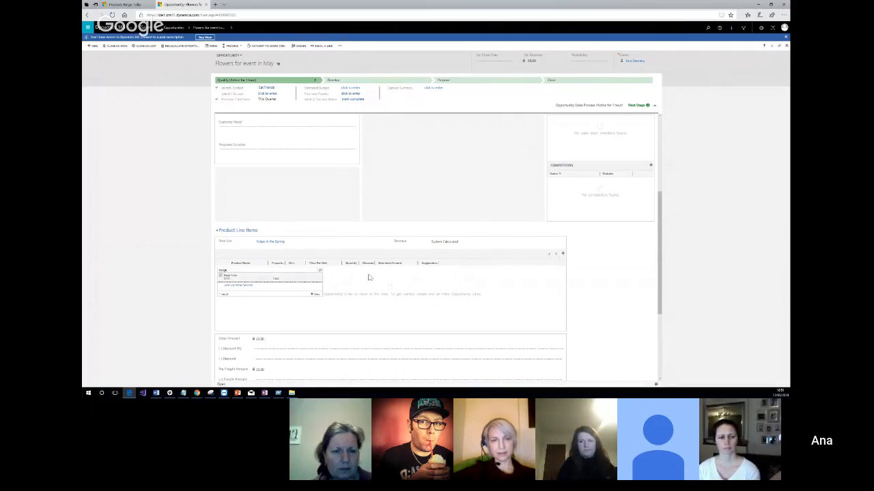
{"action": "left_click", "coordinate": [228, 278]}
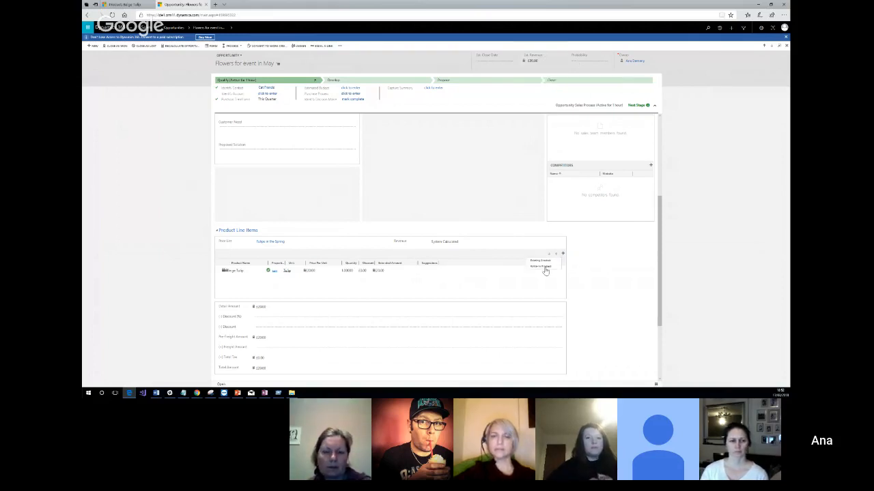
Add a write-in product named Rose at £10 per unit, and set the opportunity's discount amount to £10.
{"action": "left_click", "coordinate": [562, 253]}
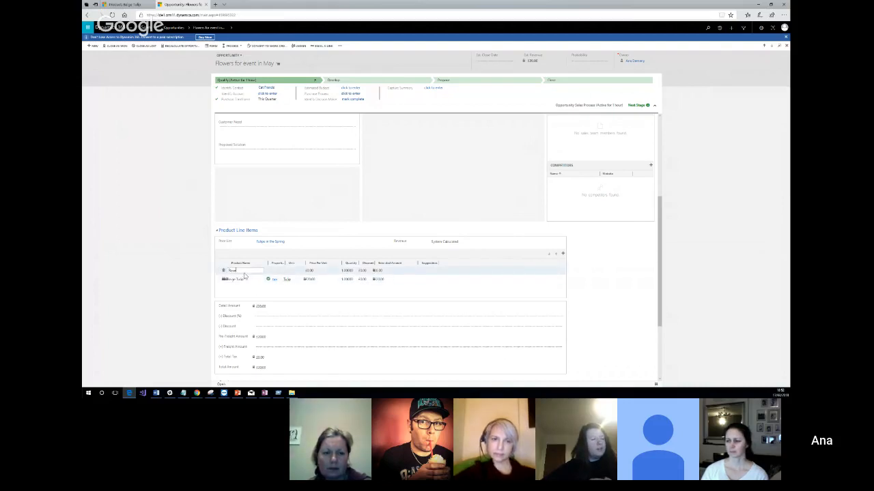
{"action": "left_click", "coordinate": [321, 270]}
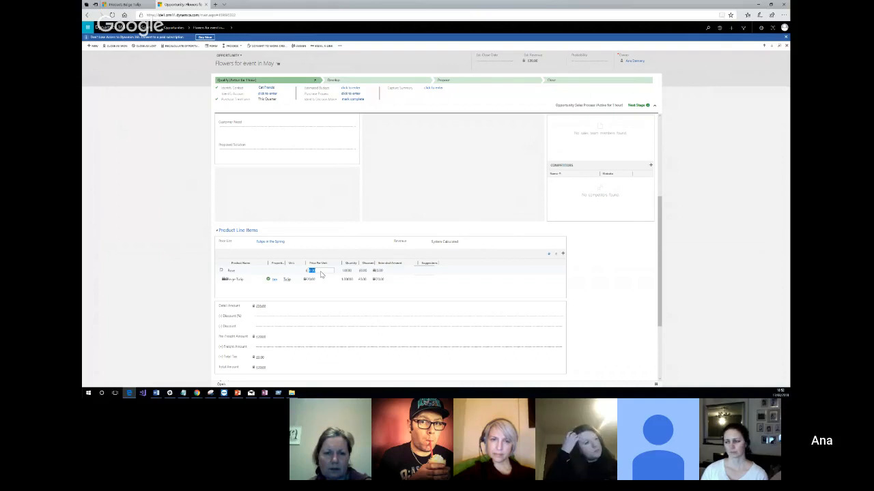
{"action": "type", "text": "10"}
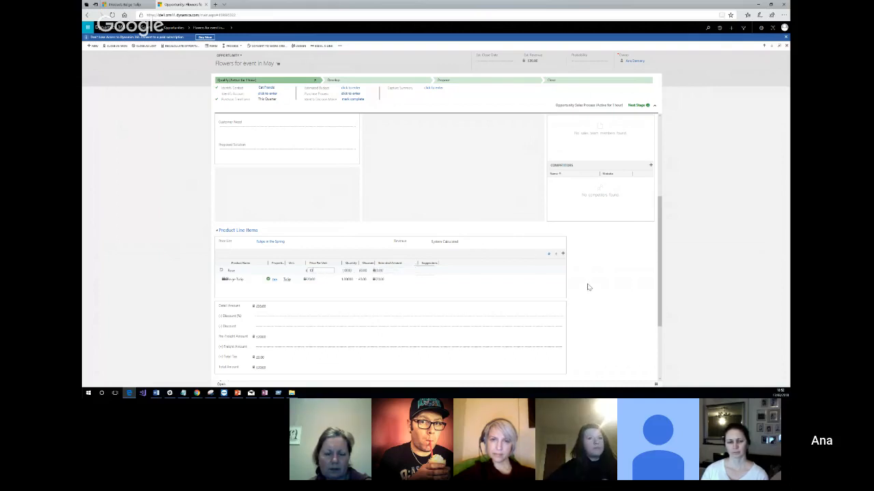
{"action": "left_click", "coordinate": [310, 281]}
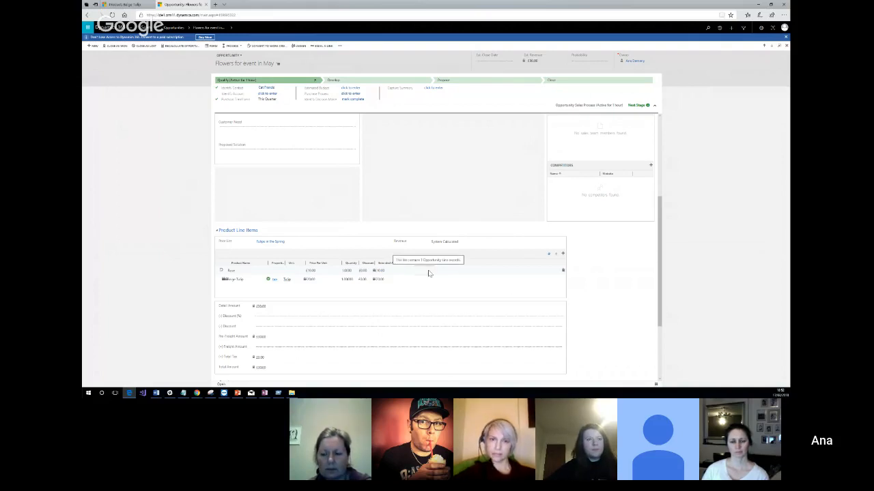
{"action": "left_click", "coordinate": [291, 327]}
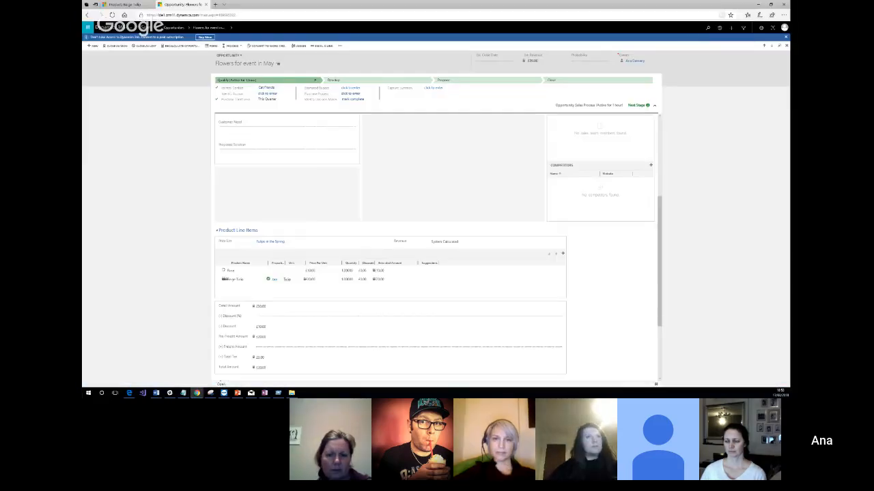
Switch to the Google Hangouts window and maximize it.
{"action": "left_click_drag", "start_coordinate": [82, 102], "coordinate": [396, 62]}
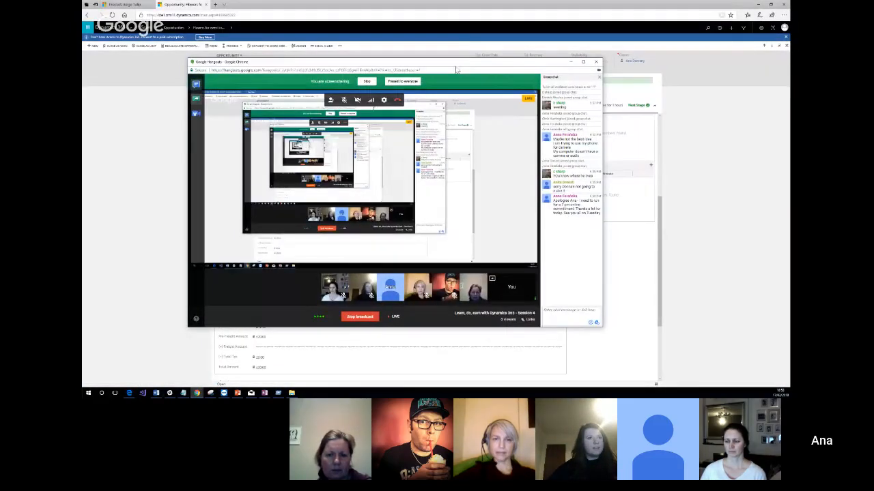
{"action": "double_click", "coordinate": [456, 64]}
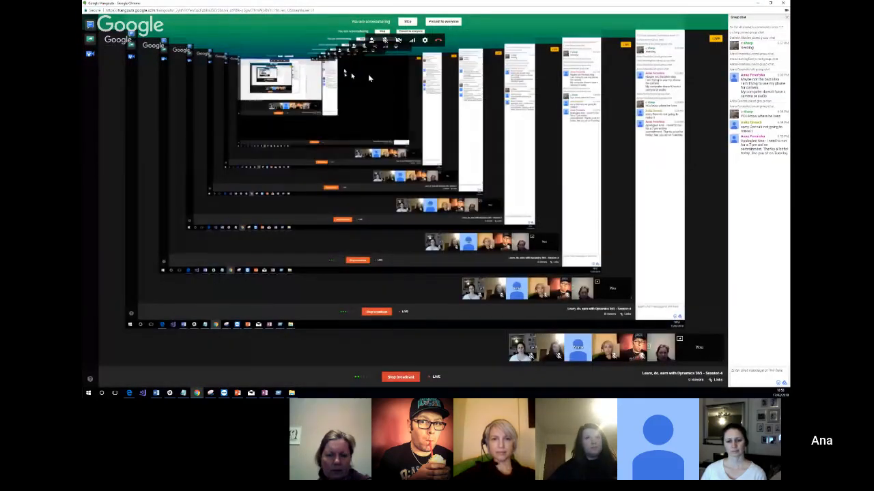